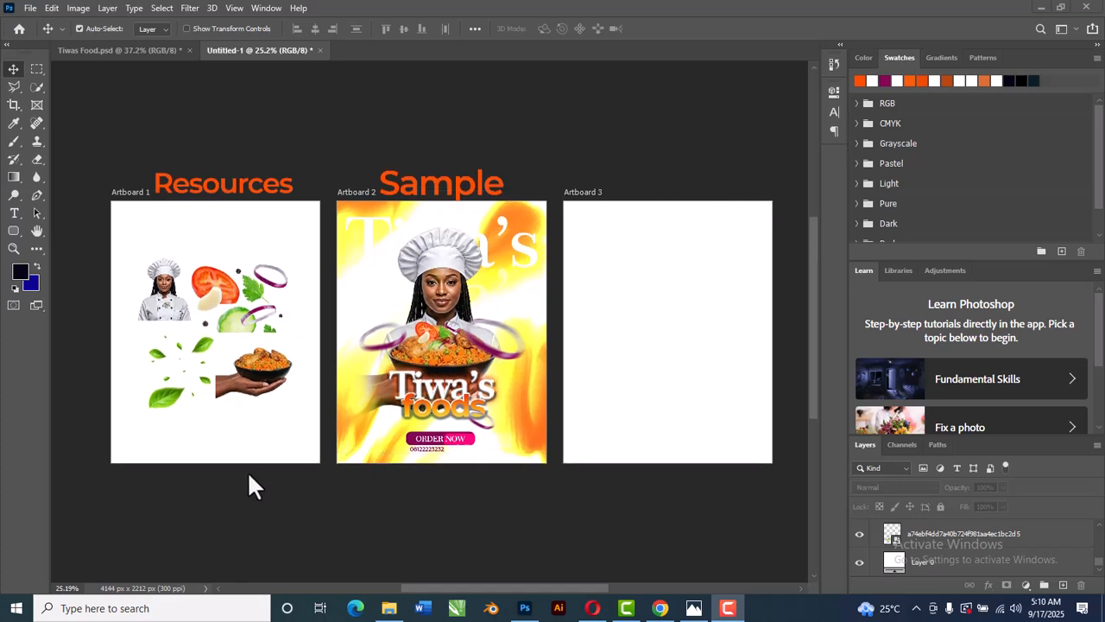
# Examine the Resources, Sample and blank artboards, and view the finished flyer in Tiwas Food.psd
pyautogui.scroll(4, 112, 337)
pyautogui.scroll(3, 293, 306)
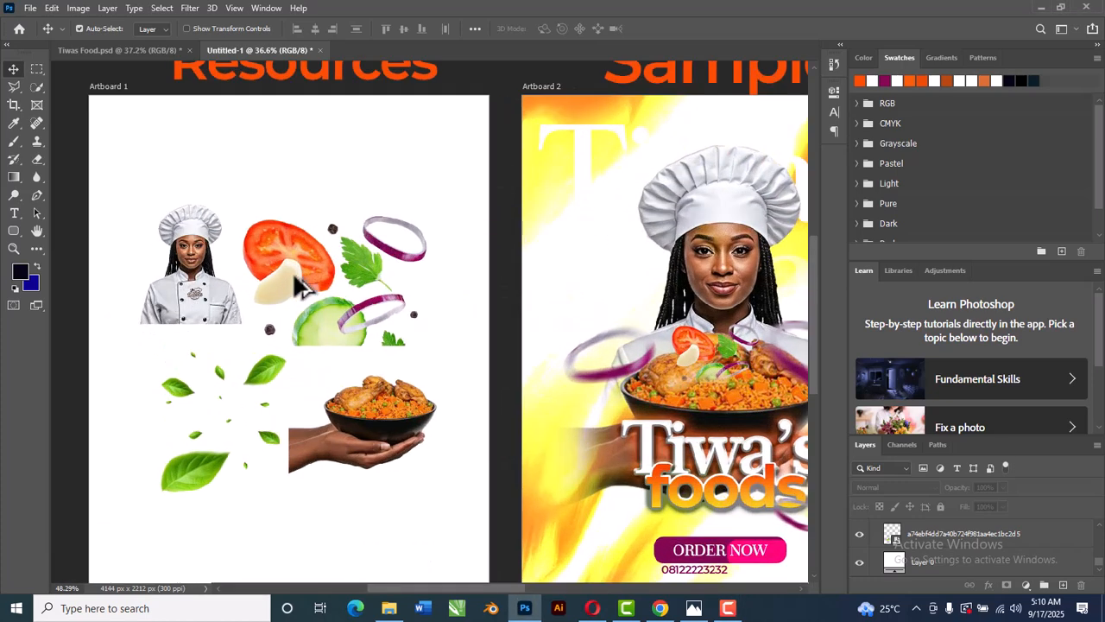
pyautogui.scroll(-3, 293, 307)
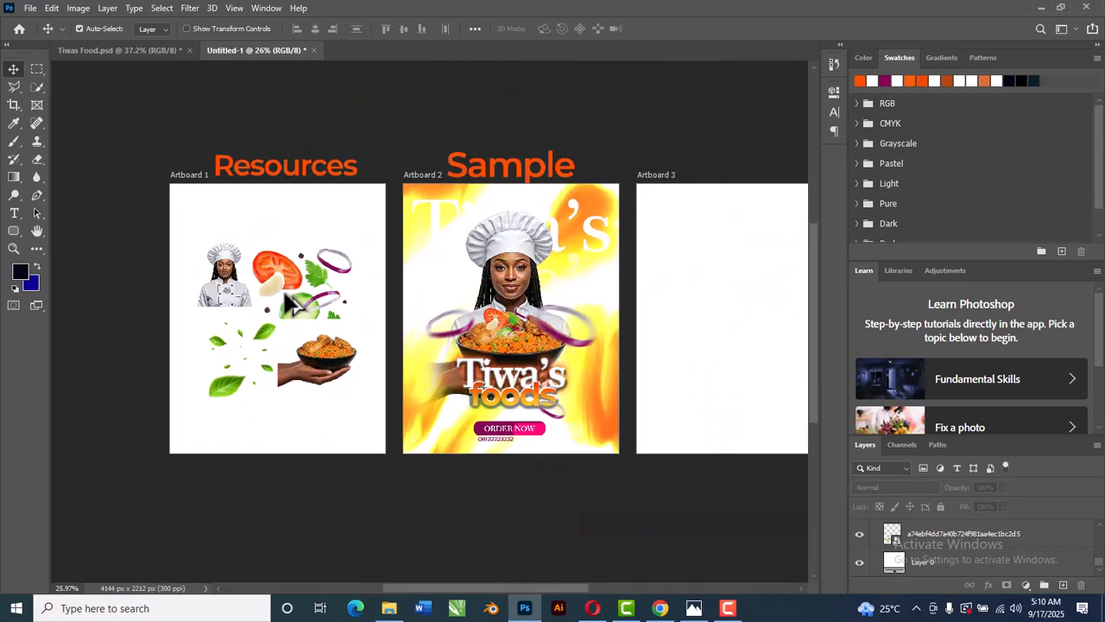
pyautogui.scroll(3, 604, 316)
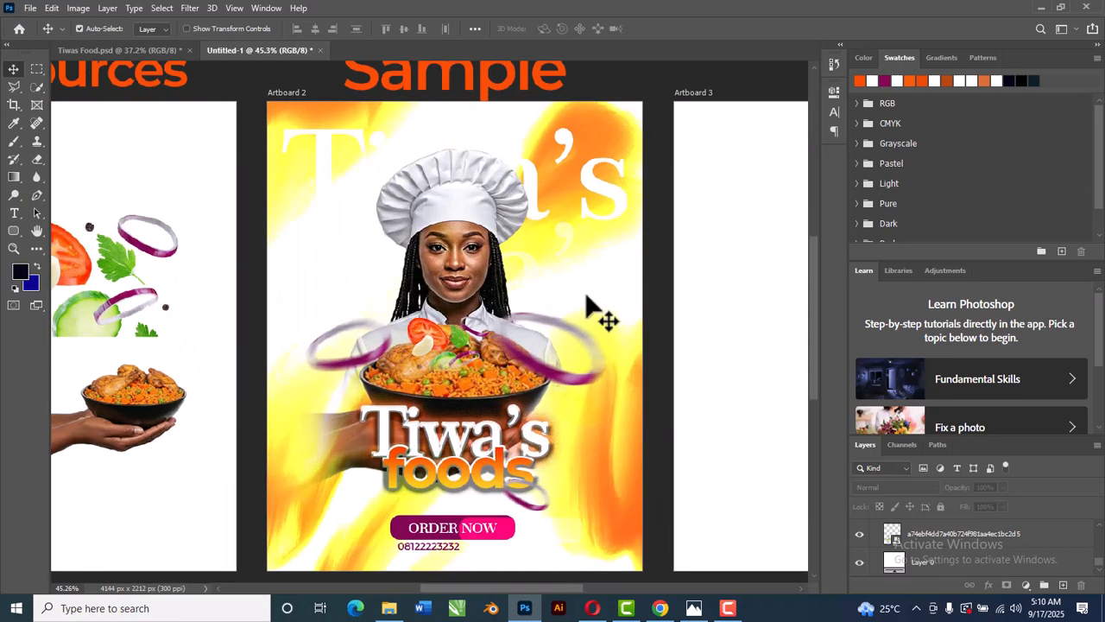
pyautogui.scroll(2, 587, 301)
pyautogui.scroll(-3, 587, 301)
pyautogui.scroll(-3, 587, 304)
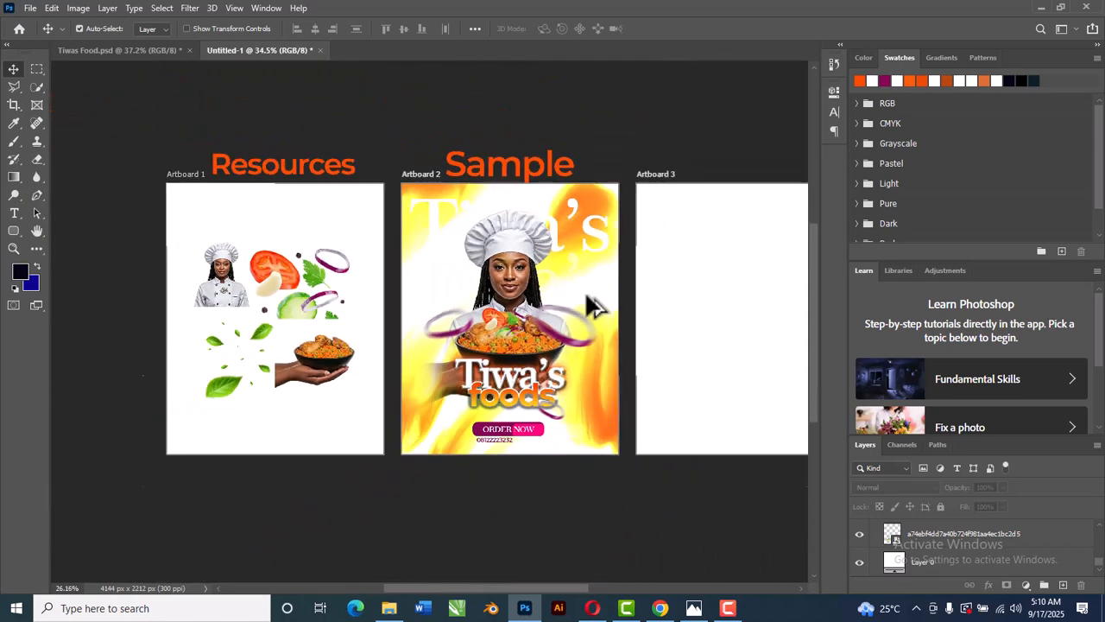
pyautogui.moveTo(746, 293); pyautogui.dragTo(660, 313)
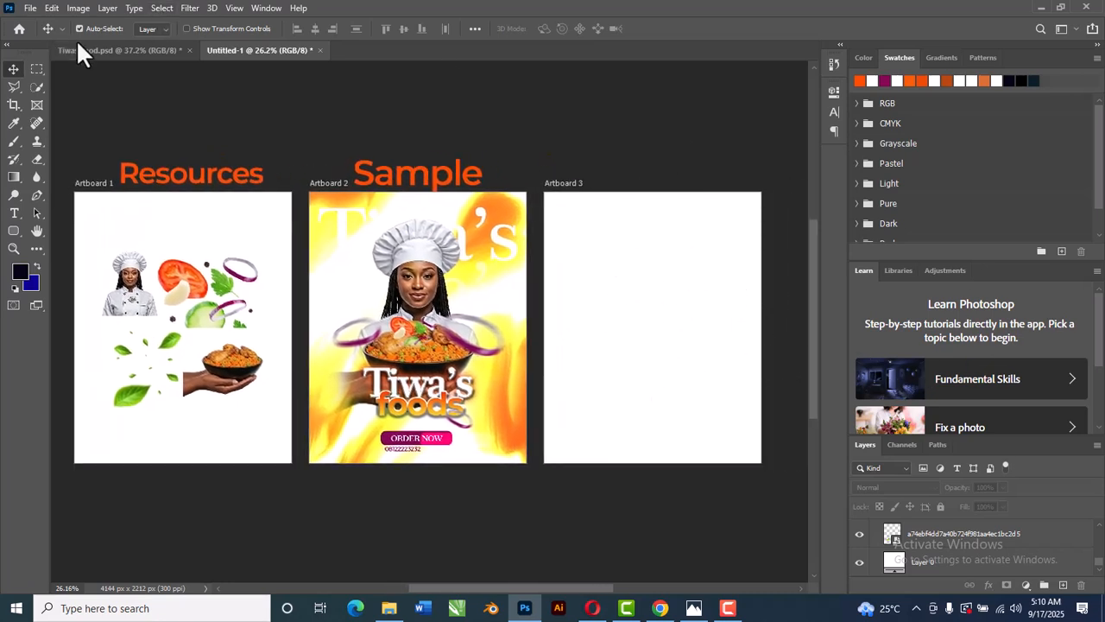
pyautogui.click(95, 50)
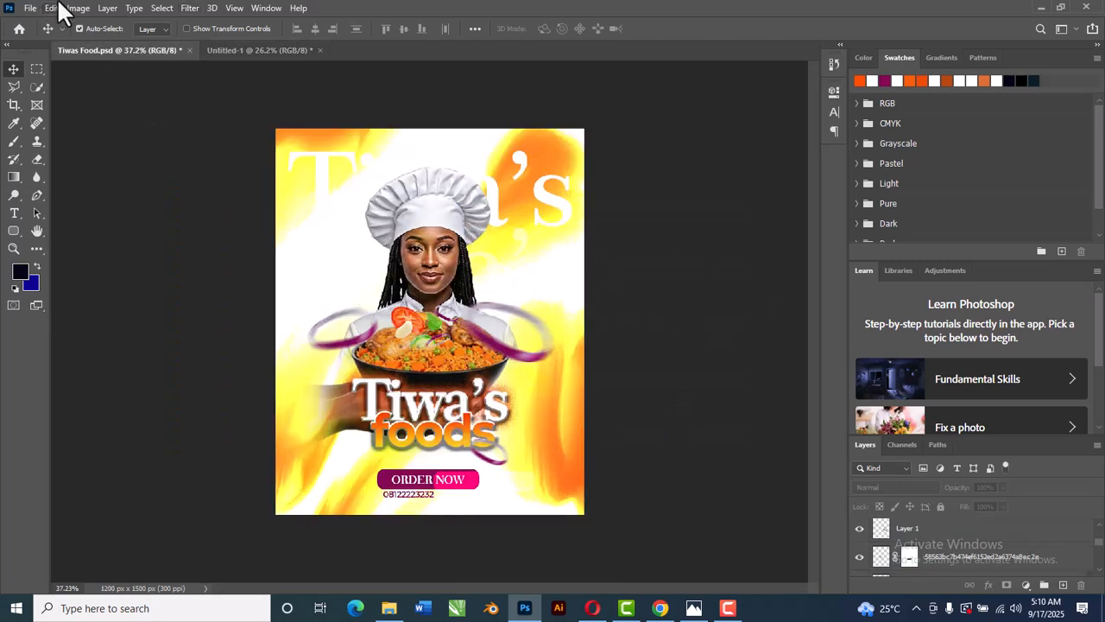
pyautogui.click(270, 50)
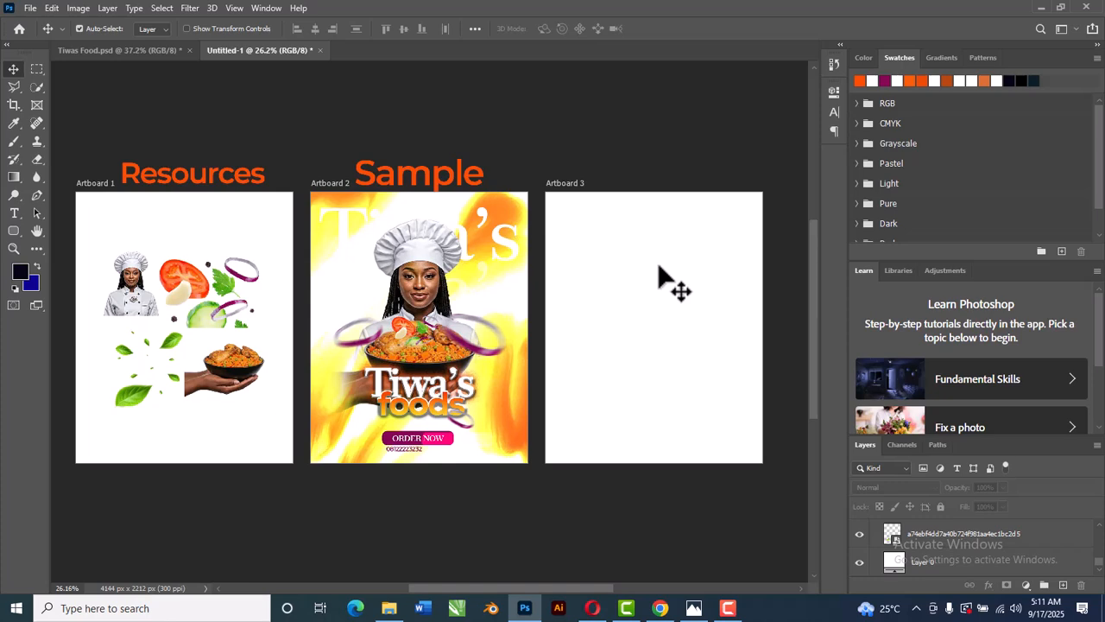
# Examine the sample flyer's layout alongside the resource images and the empty Artboard 3
pyautogui.scroll(4, 443, 396)
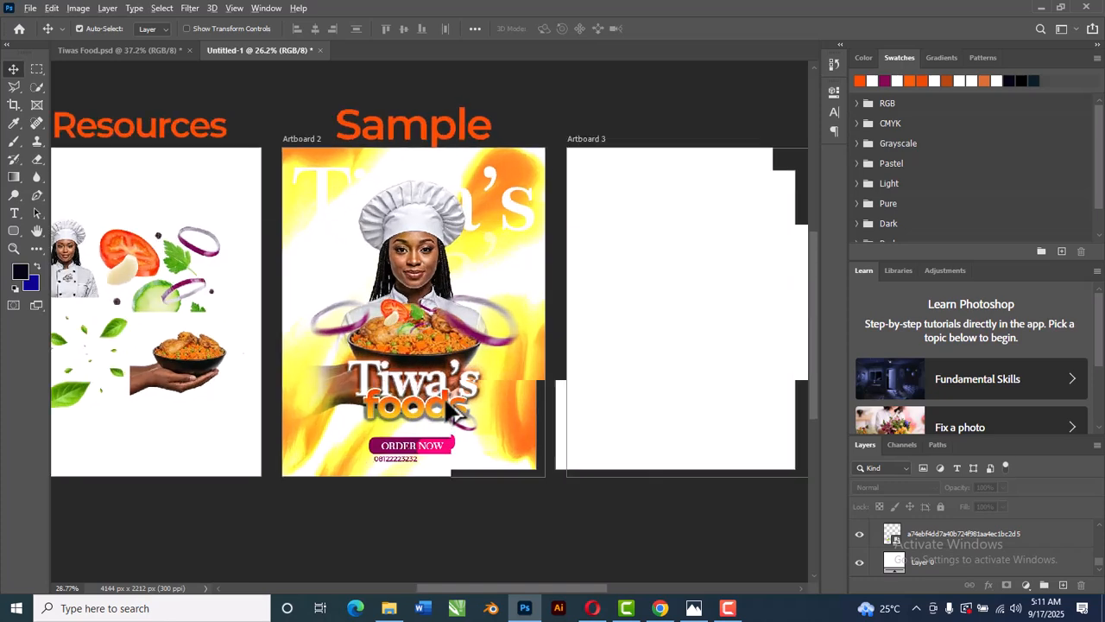
pyautogui.scroll(-2, 443, 396)
pyautogui.scroll(-1, 447, 403)
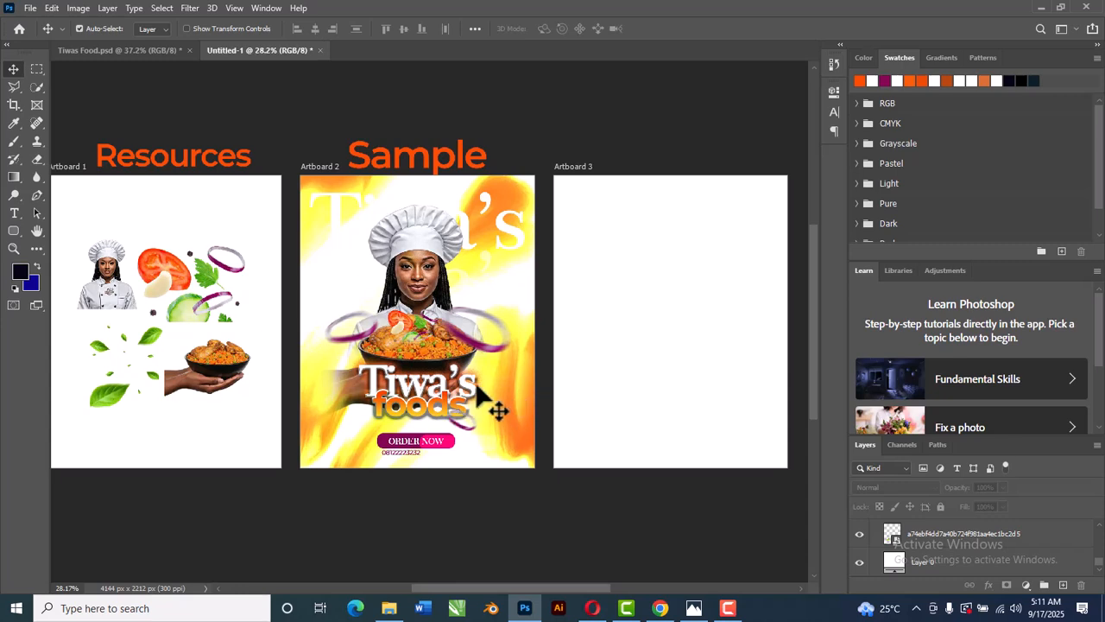
pyautogui.scroll(2, 458, 372)
pyautogui.scroll(-2, 459, 372)
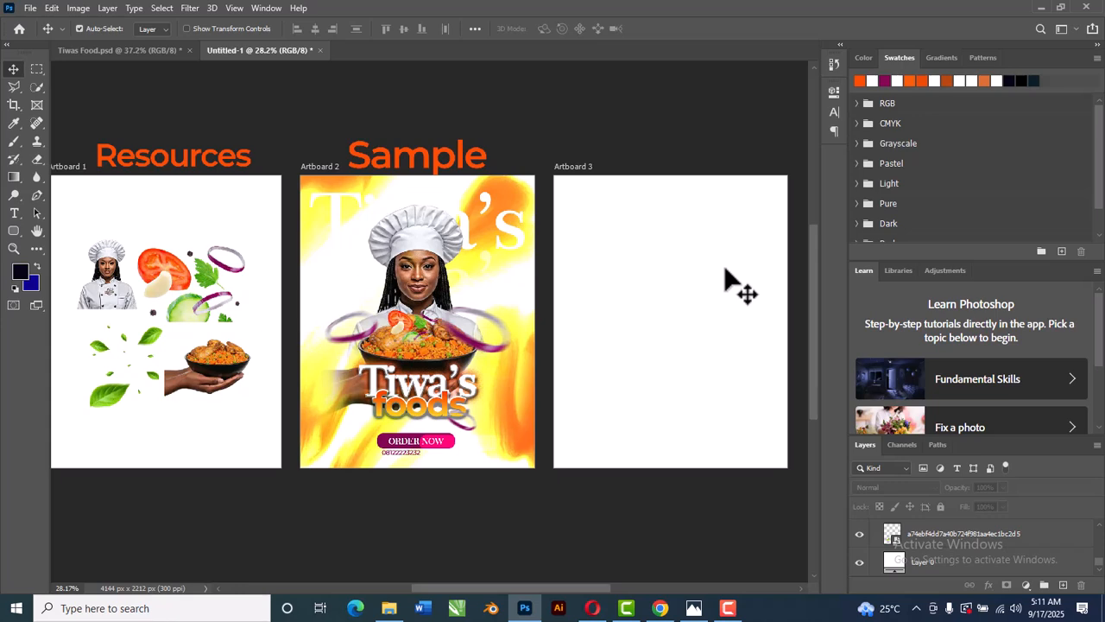
pyautogui.scroll(-3, 469, 289)
pyautogui.scroll(1, 466, 285)
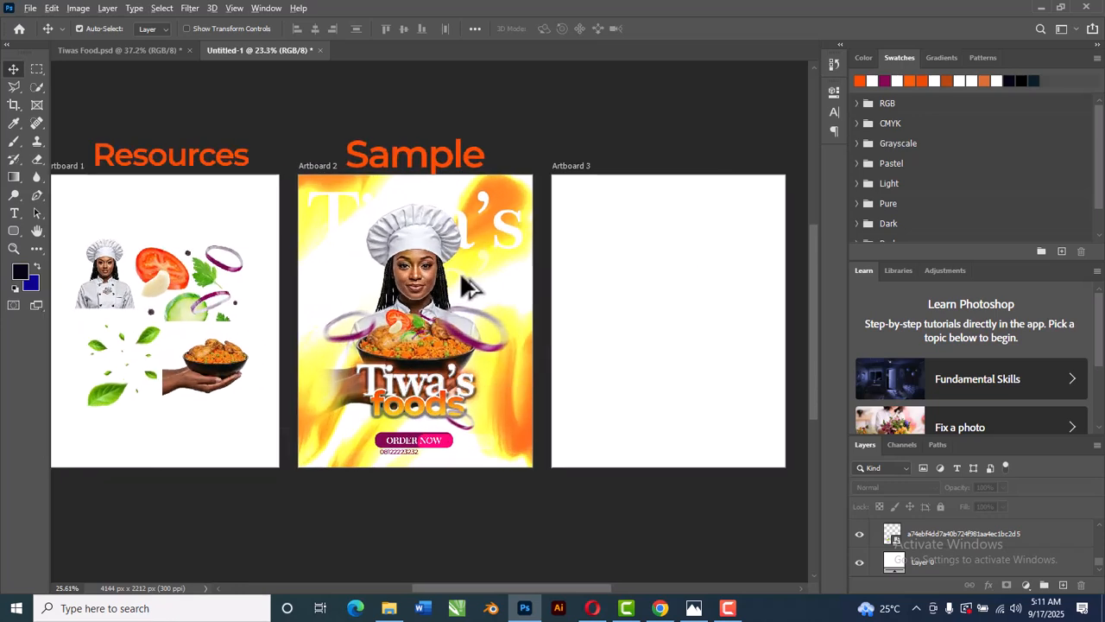
pyautogui.scroll(1, 487, 313)
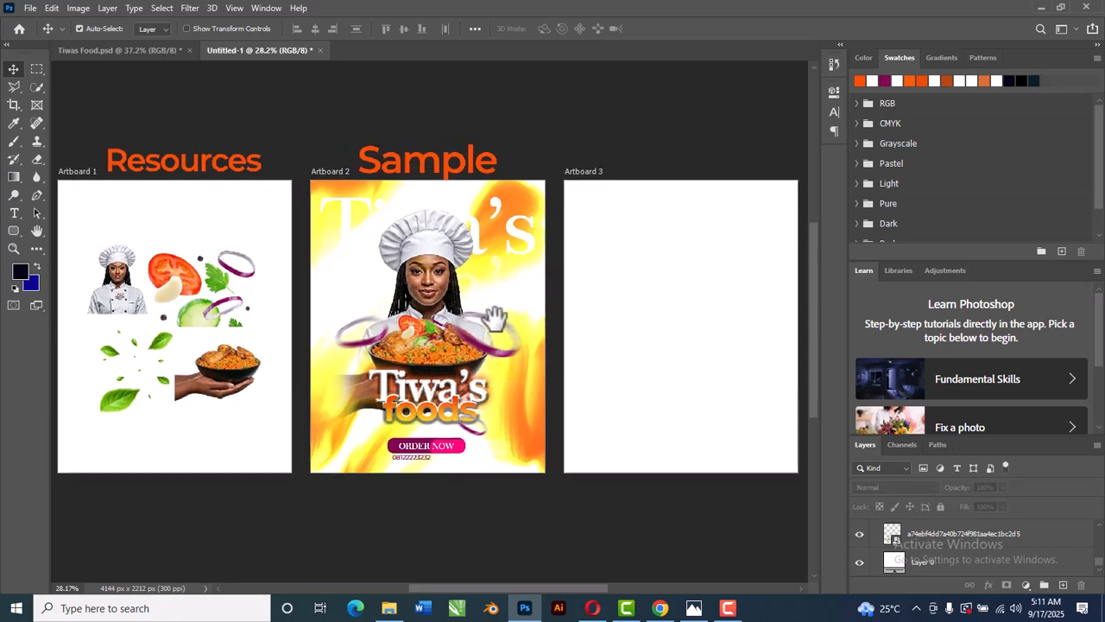
pyautogui.scroll(-2, 538, 320)
pyautogui.scroll(1, 537, 324)
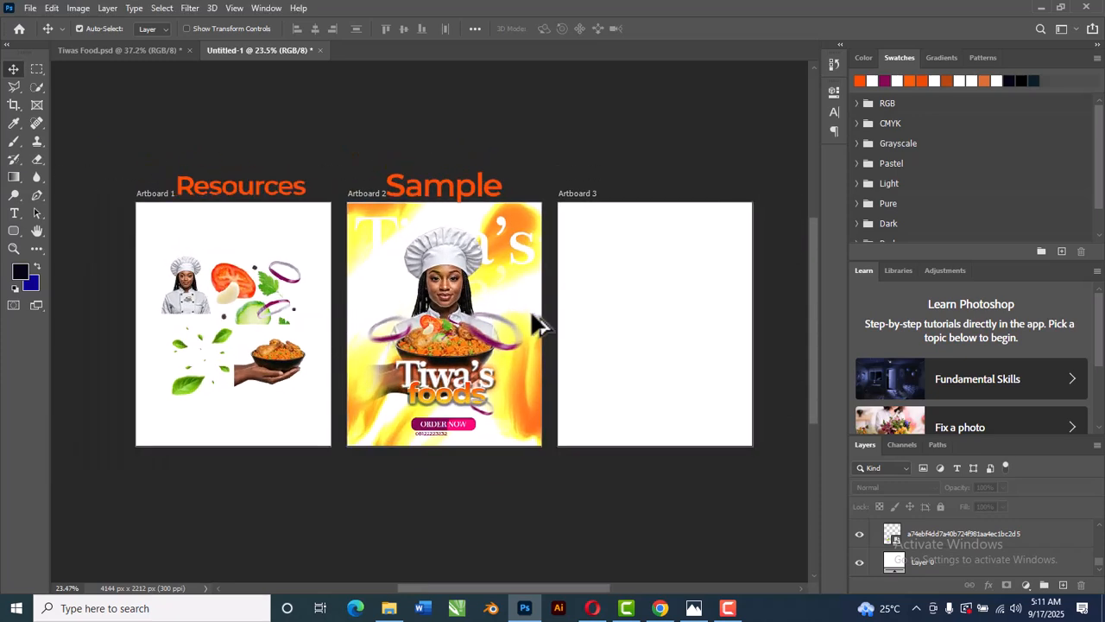
pyautogui.scroll(1, 538, 325)
pyautogui.scroll(-1, 540, 326)
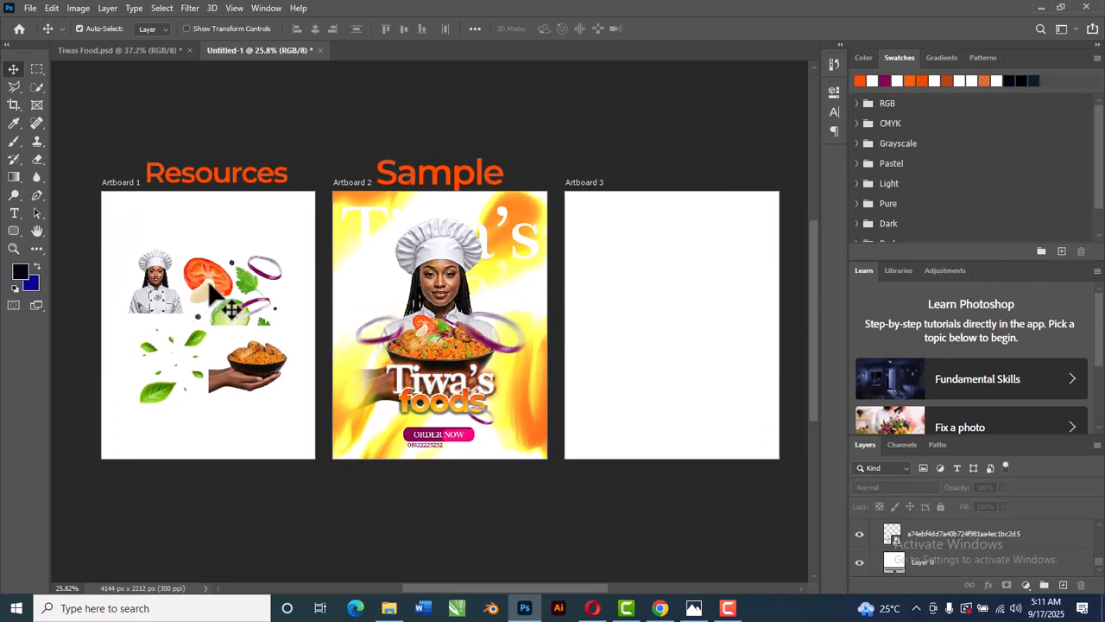
# Add a Solid Color fill layer to Artboard 3 in orange fa4e04
pyautogui.click(643, 291)
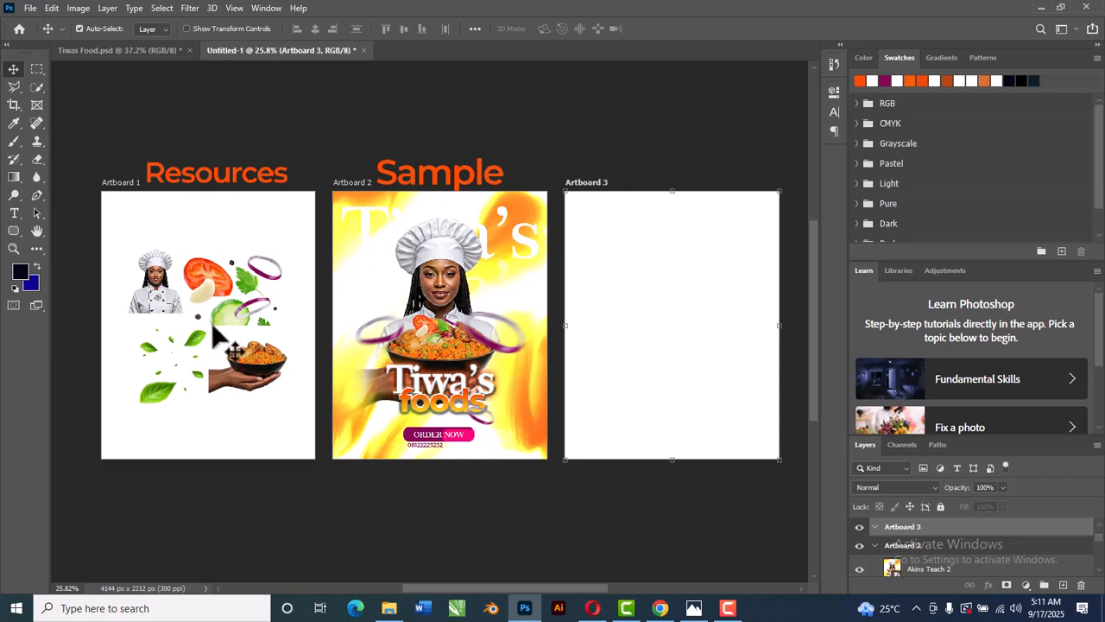
pyautogui.click(1026, 586)
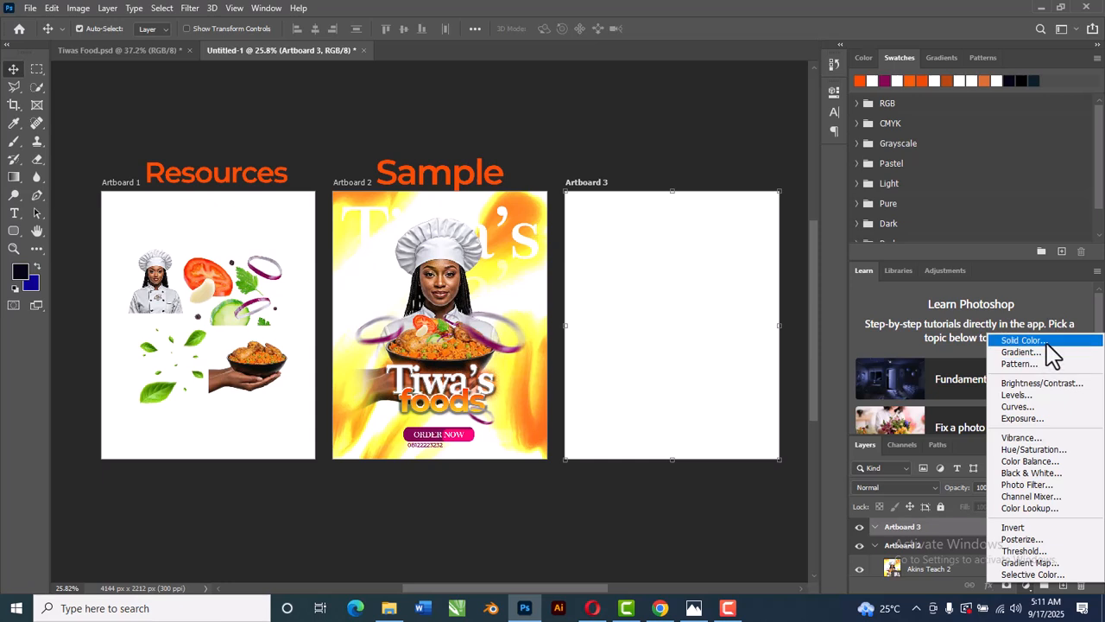
pyautogui.click(1022, 340)
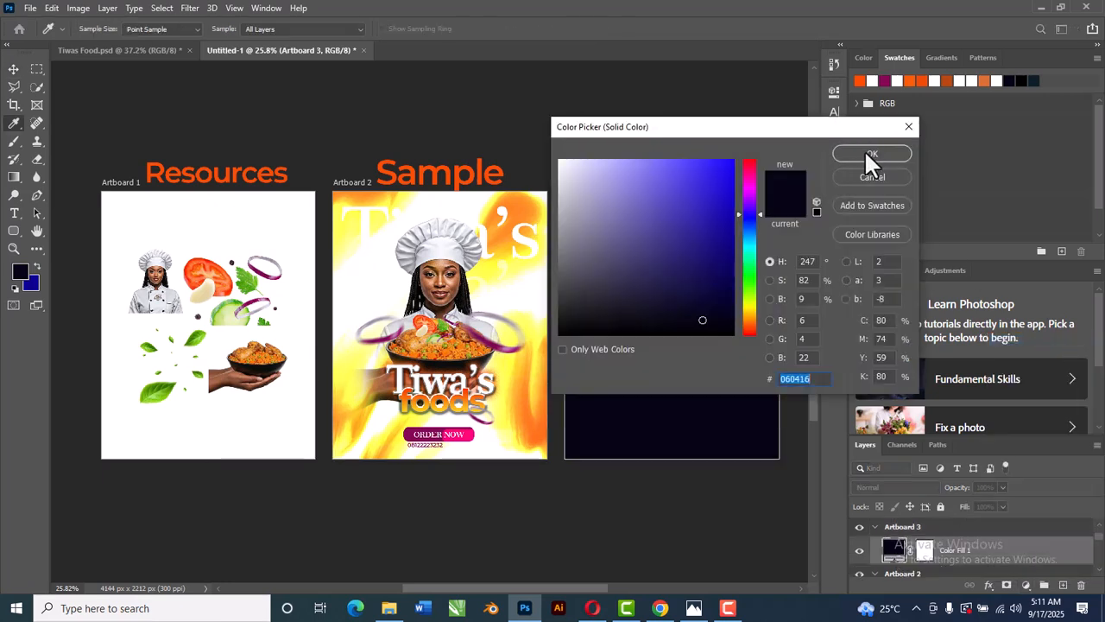
pyautogui.click(860, 81)
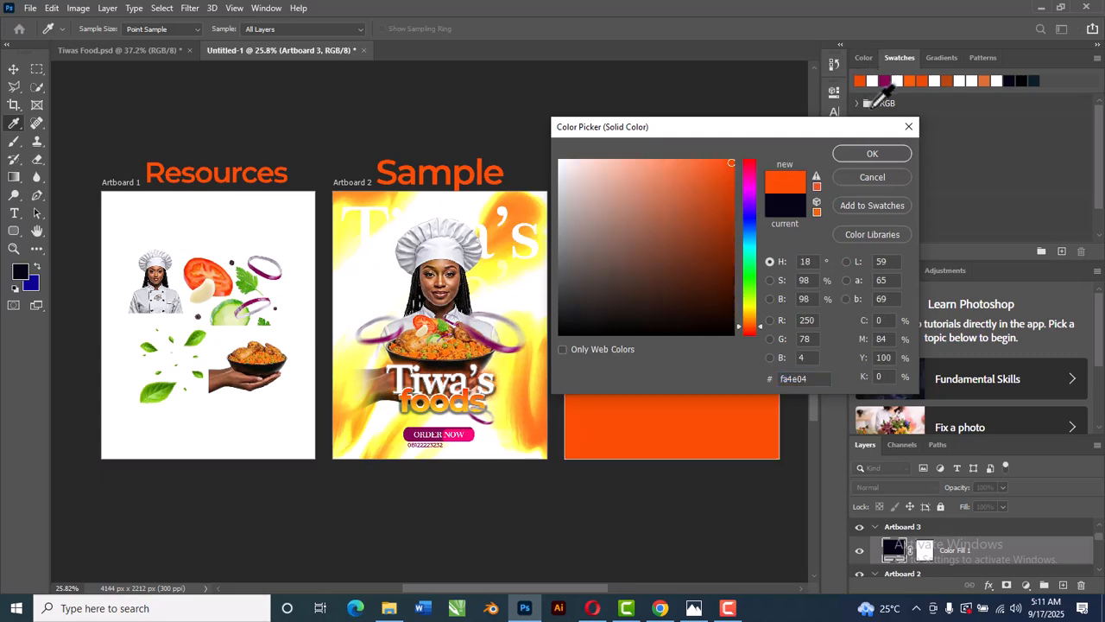
pyautogui.click(884, 154)
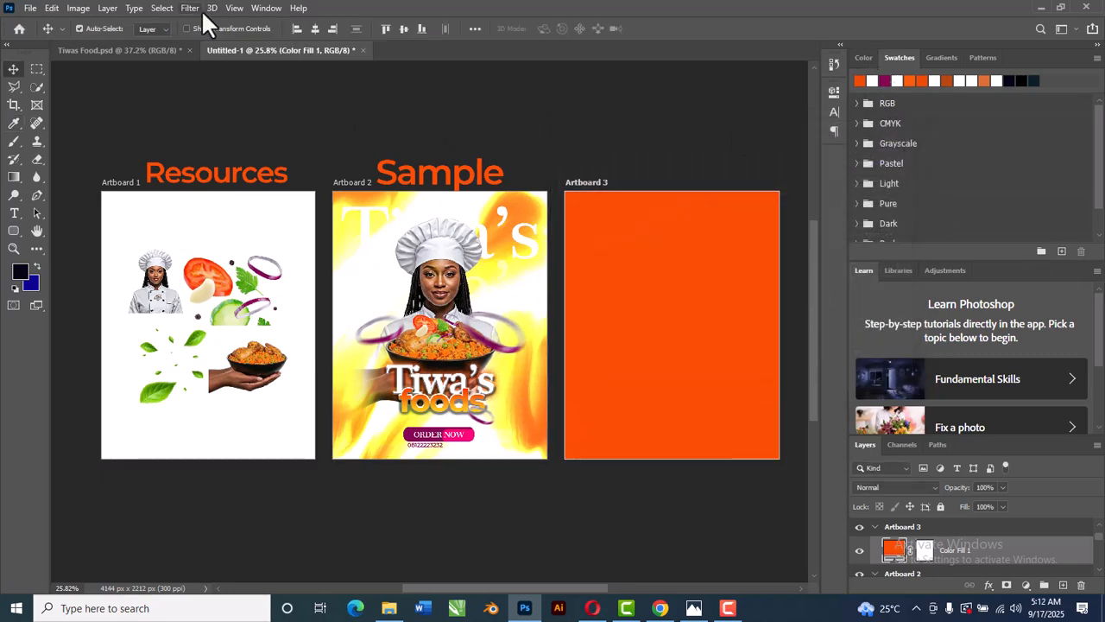
# Copy the hex code b84911 from the solid color fill layer just above the background in Tiwas Food.psd
pyautogui.click(157, 50)
pyautogui.scroll(-3, 915, 568)
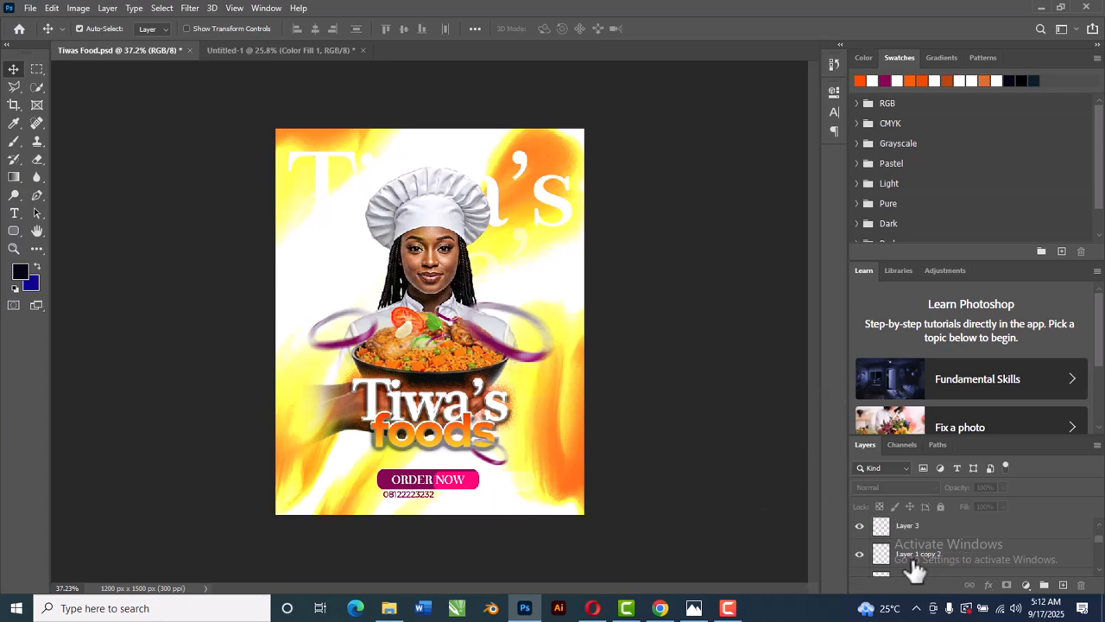
pyautogui.scroll(-5, 914, 569)
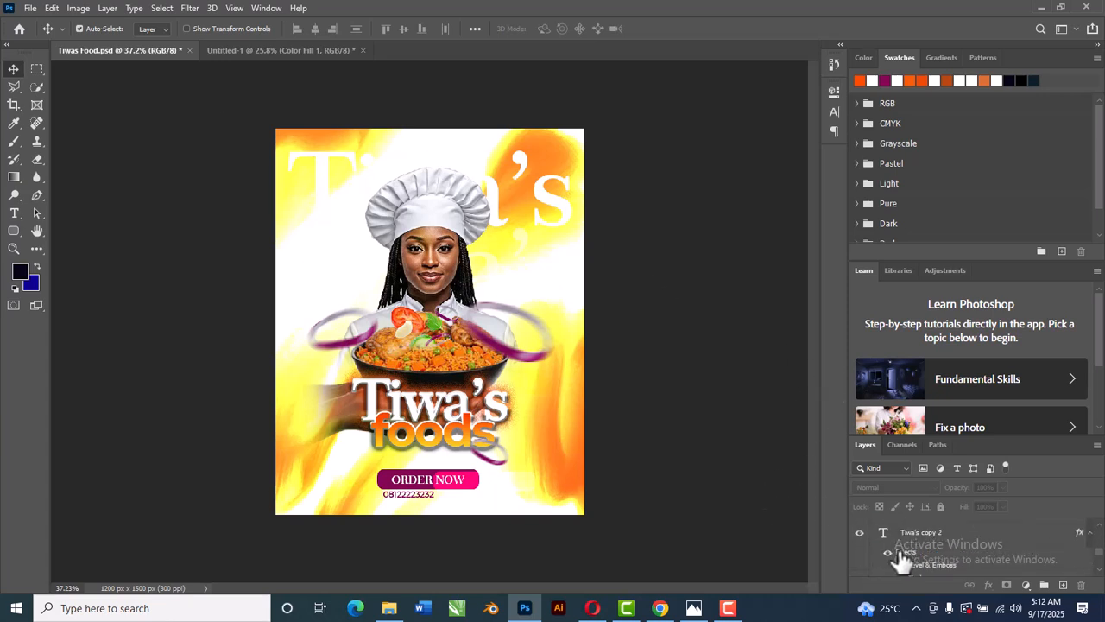
pyautogui.scroll(-3, 902, 559)
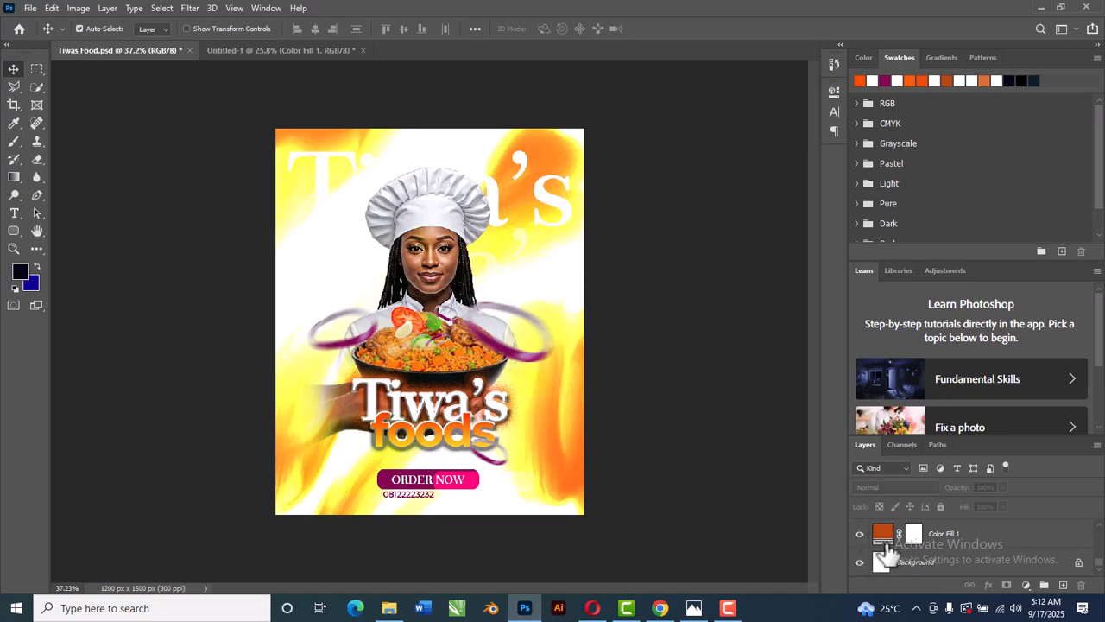
pyautogui.doubleClick(882, 534)
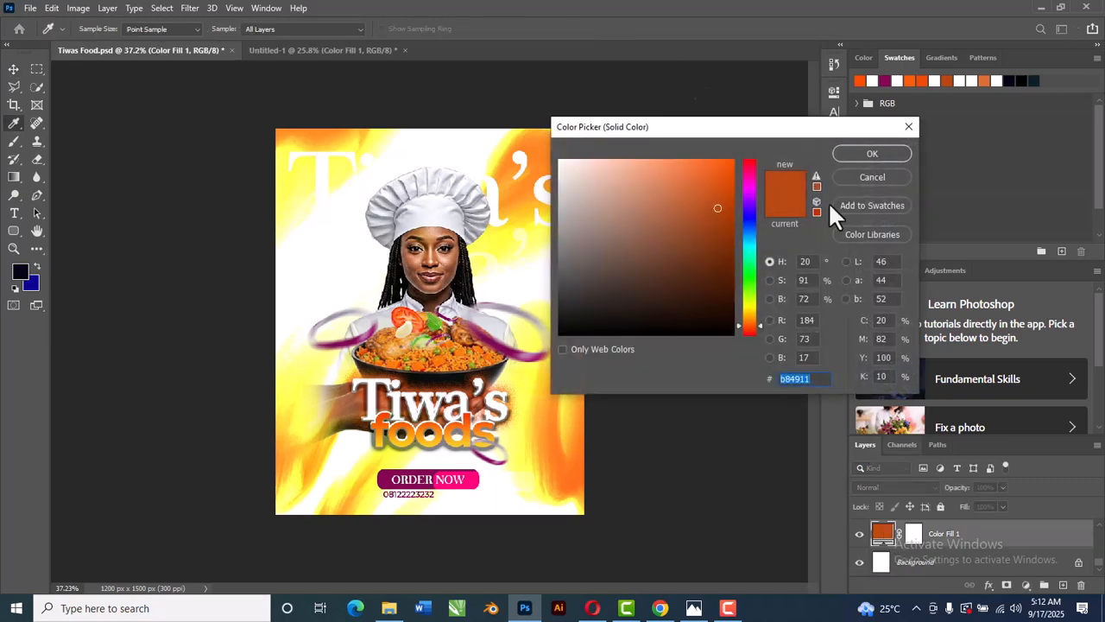
pyautogui.rightClick(792, 379)
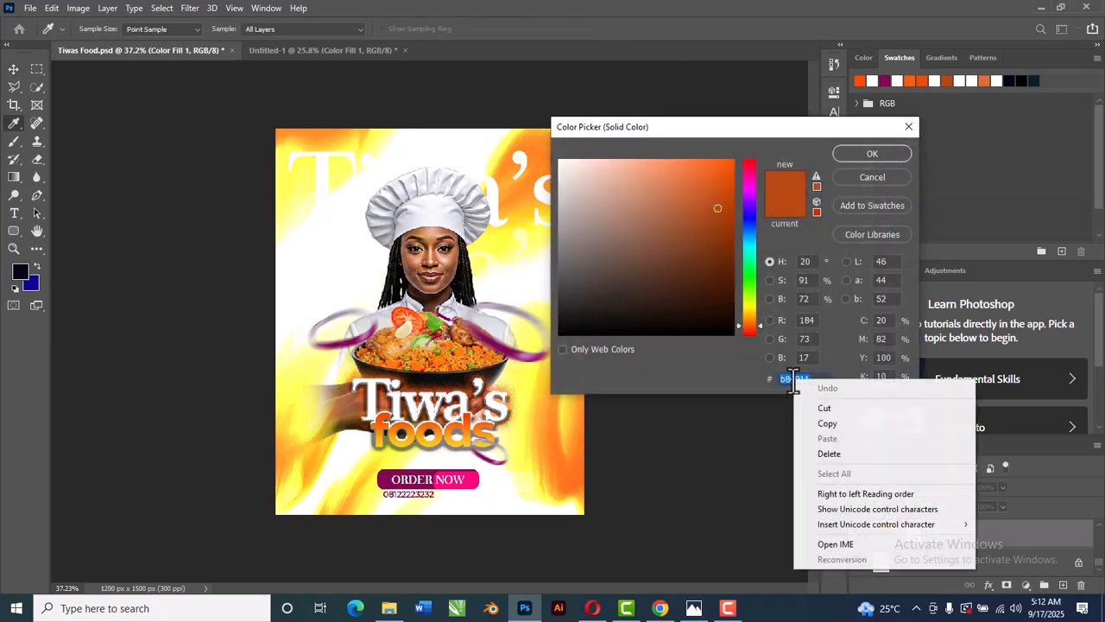
pyautogui.click(833, 423)
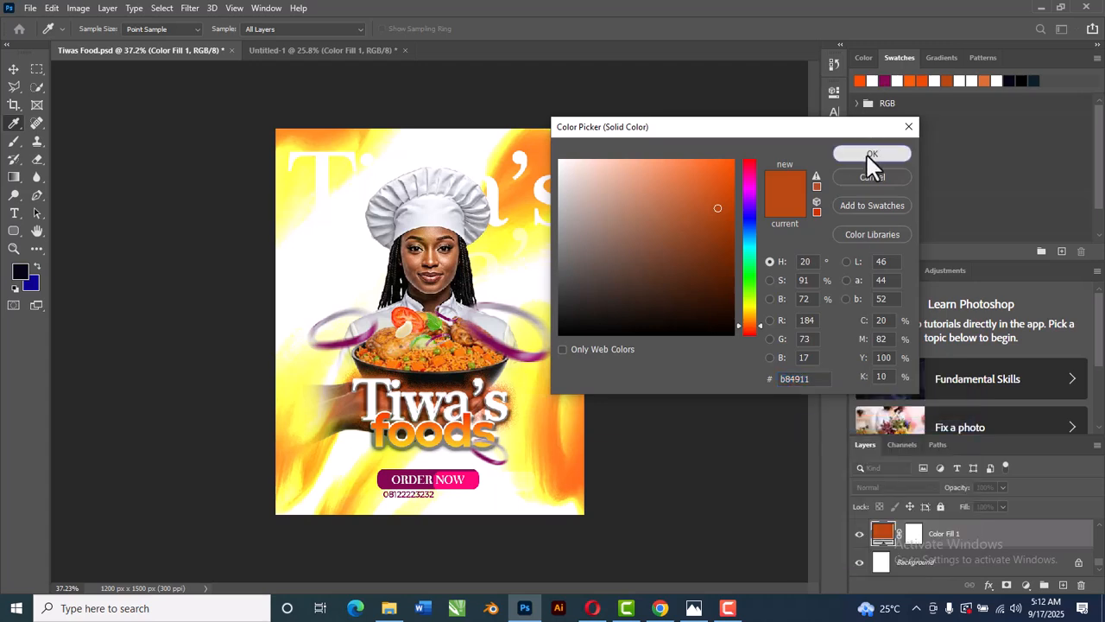
pyautogui.click(868, 155)
# Change Artboard 3's color fill in Untitled-1 to the copied hex code b84911
pyautogui.click(311, 51)
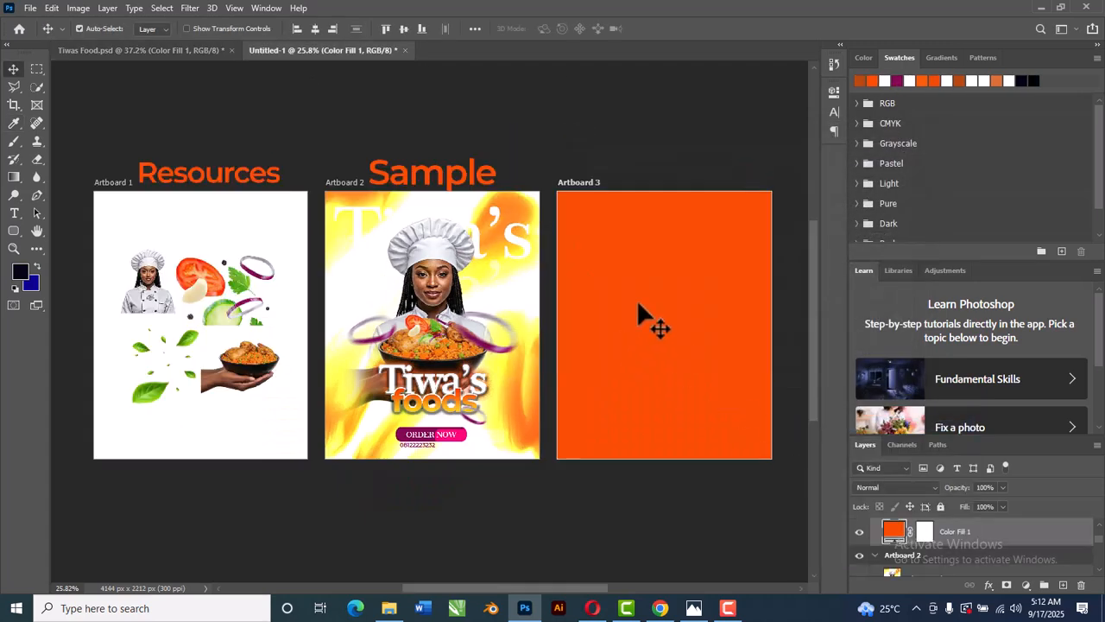
pyautogui.doubleClick(892, 533)
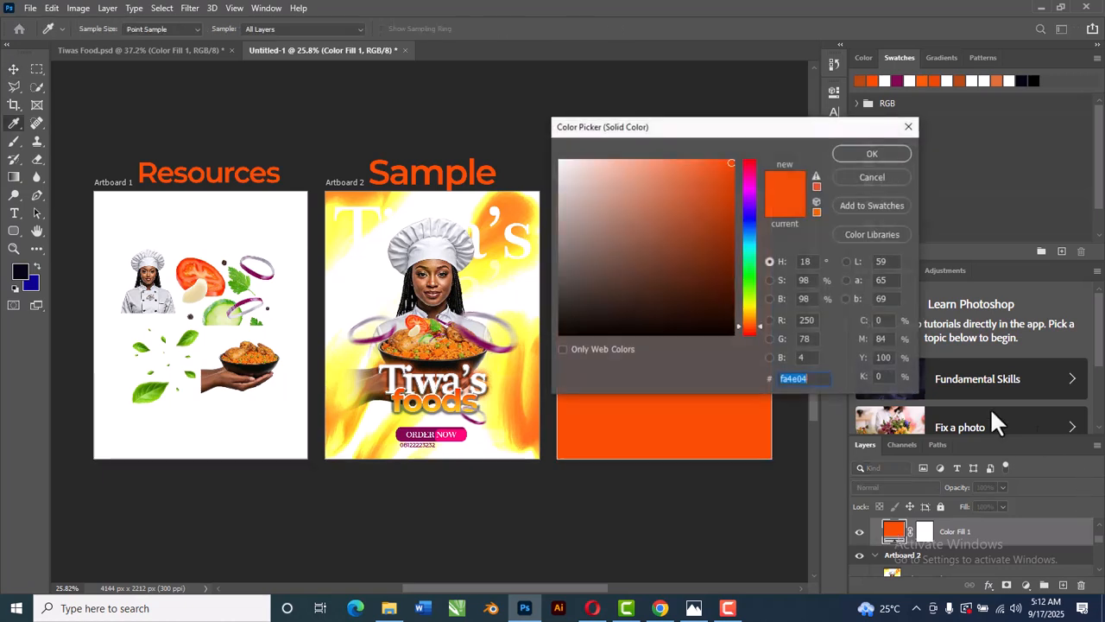
pyautogui.rightClick(791, 380)
pyautogui.click(851, 438)
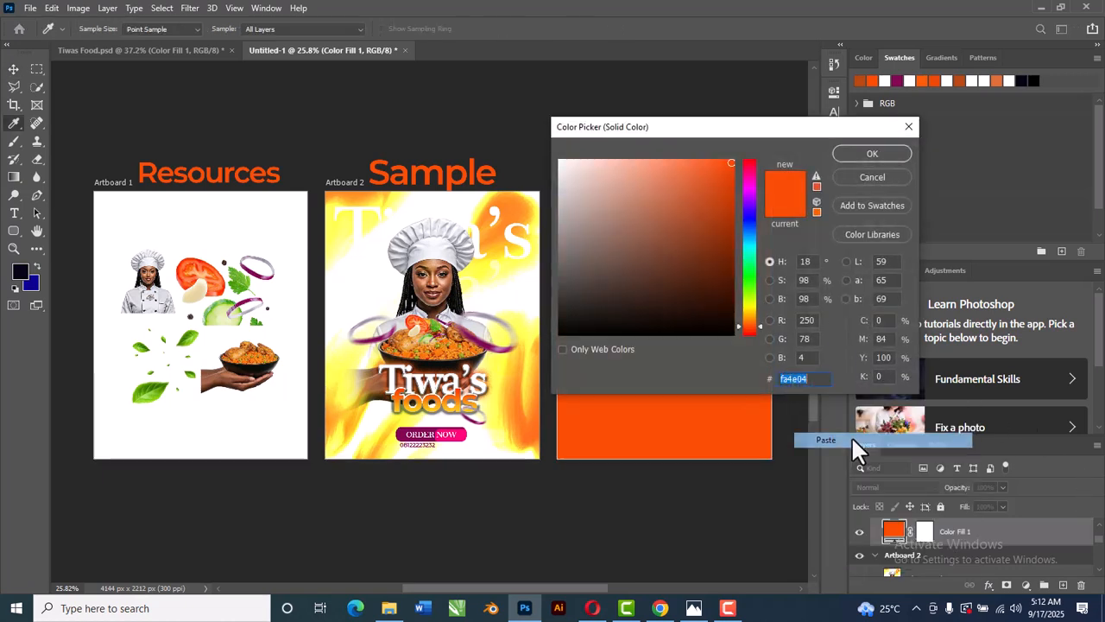
pyautogui.click(871, 153)
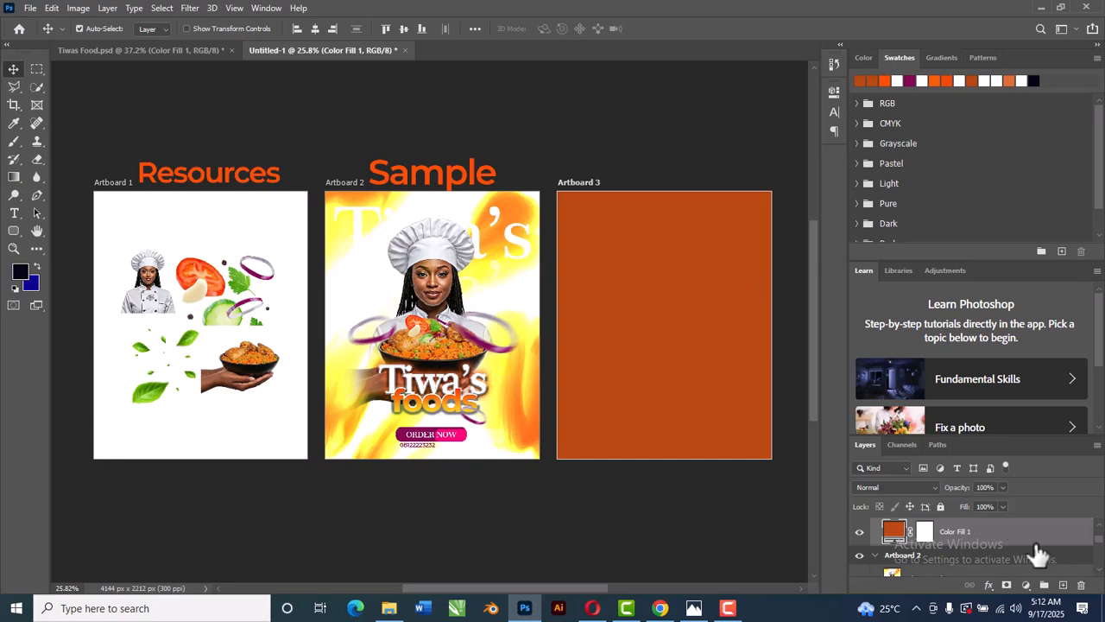
# Add the white text "Tiwas" on a new layer at the upper edge of Artboard 3
pyautogui.click(1062, 584)
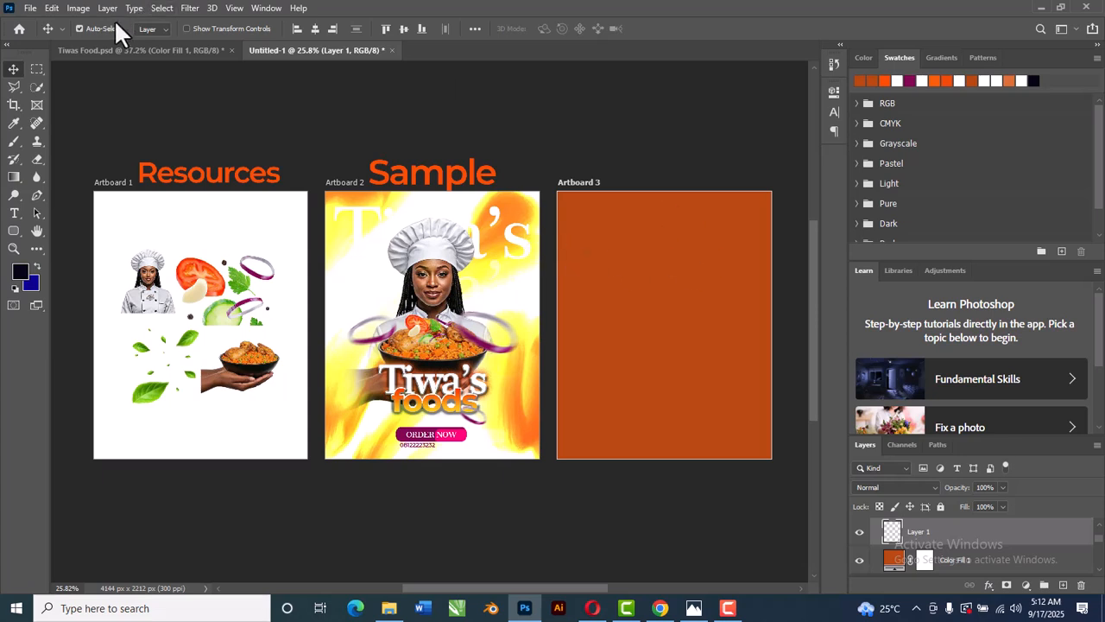
pyautogui.click(14, 214)
pyautogui.click(576, 237)
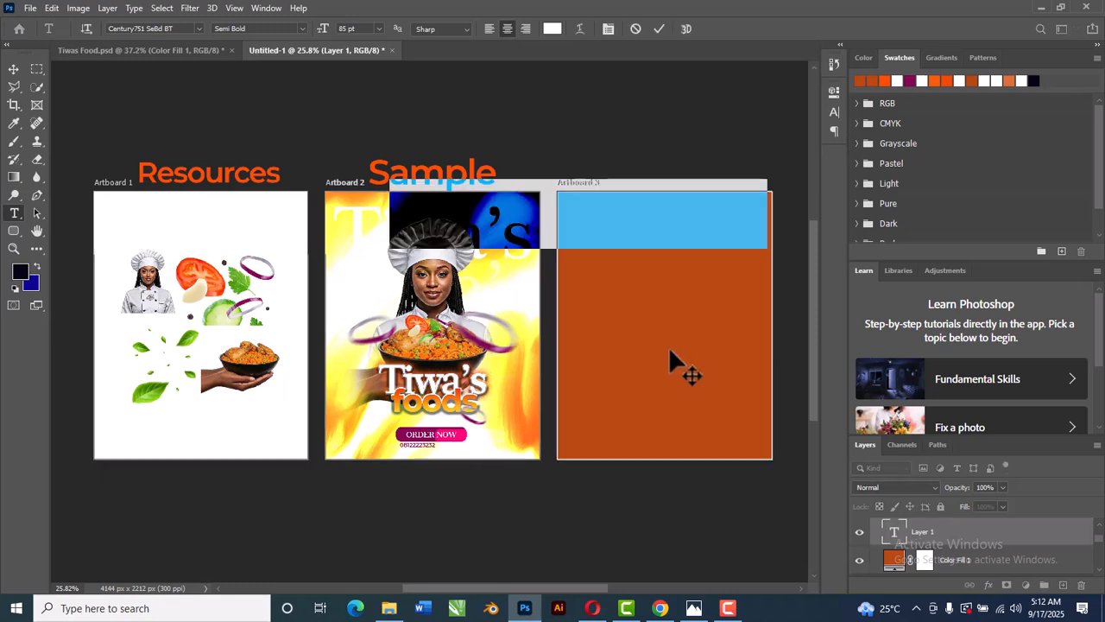
pyautogui.write('T')
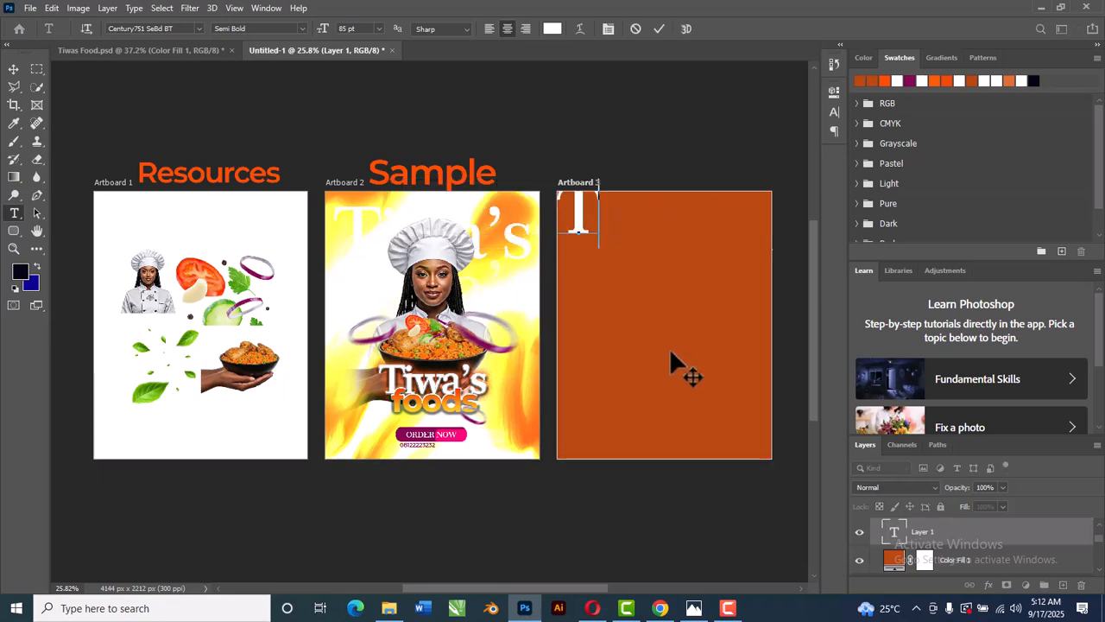
pyautogui.write('iwas')
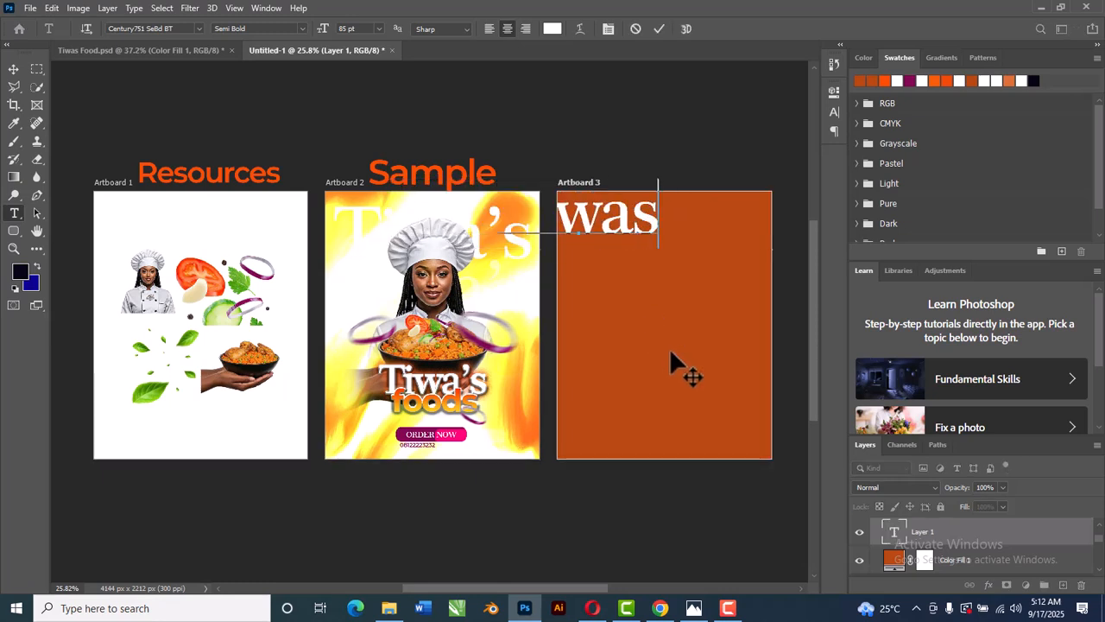
pyautogui.click(658, 28)
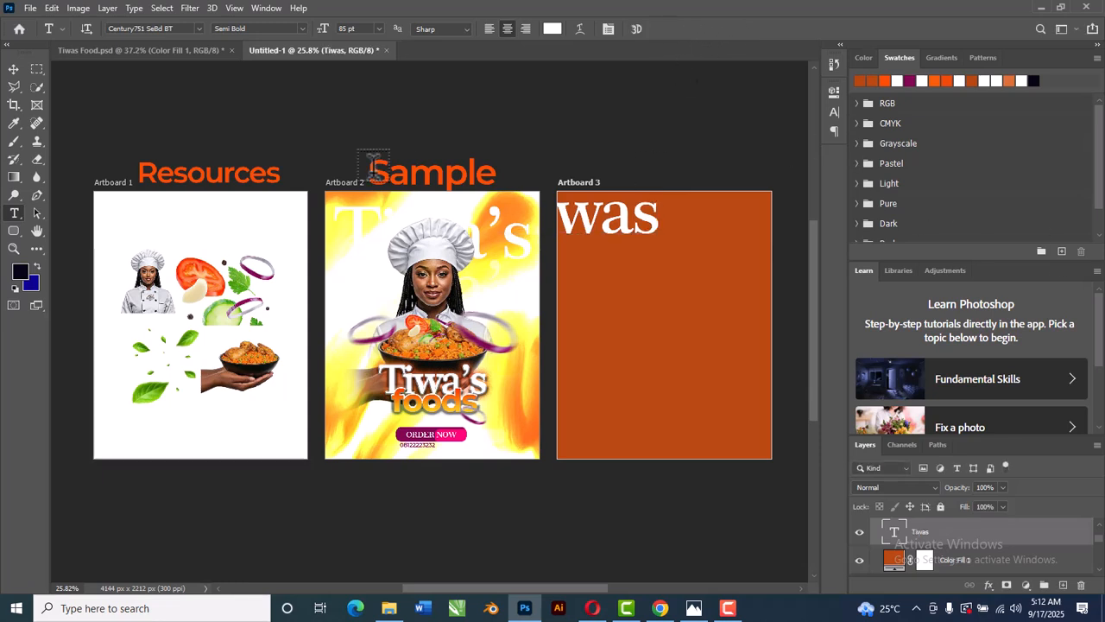
# Move the "Tiwas" headline fully inside the upper part of Artboard 3 and scale it to about 118% to span the width
pyautogui.press('v')
pyautogui.moveTo(649, 223); pyautogui.dragTo(734, 239)
pyautogui.hotkey('ctrl', 't')
pyautogui.moveTo(749, 196); pyautogui.dragTo(761, 188)
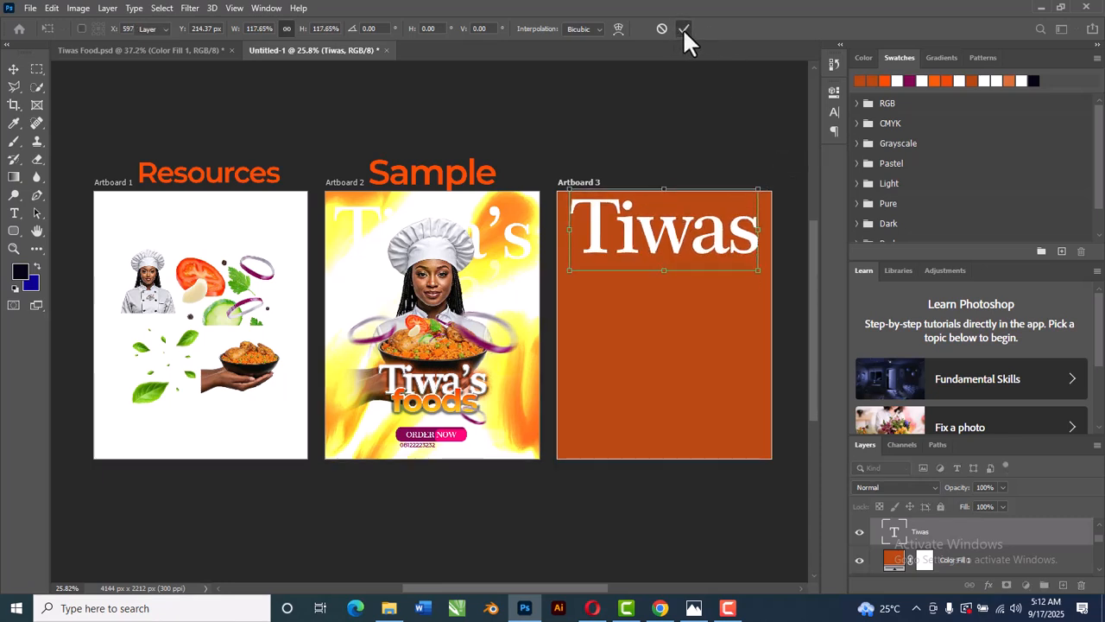
pyautogui.click(683, 28)
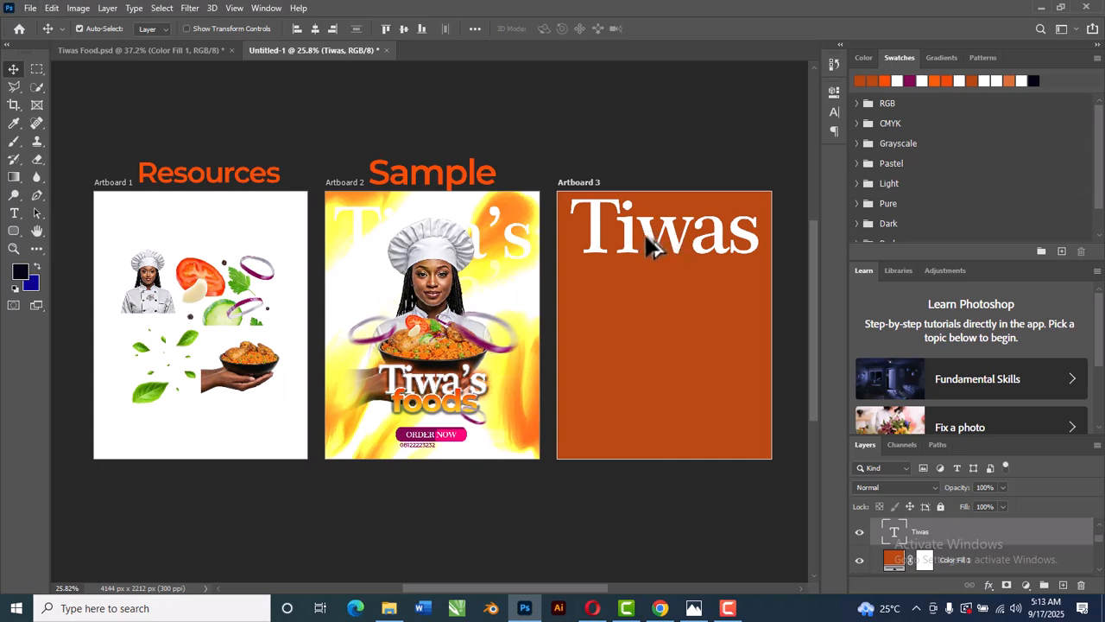
# Duplicate the "Tiwas" headline directly below the original and nudge both lines slightly down together
pyautogui.moveTo(658, 246); pyautogui.dragTo(656, 302)
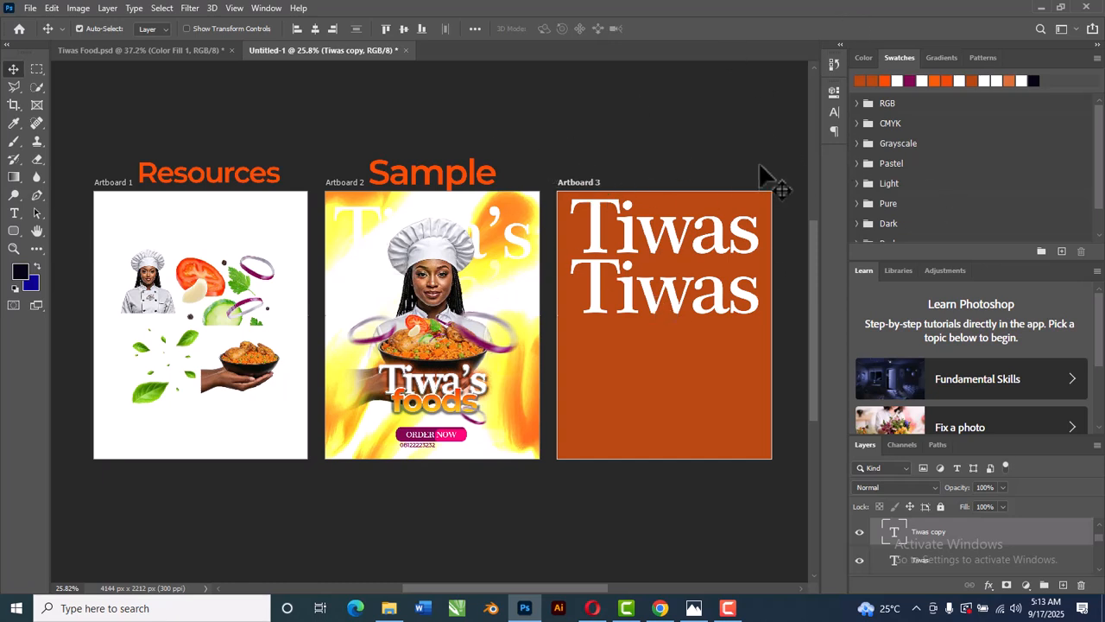
pyautogui.click(594, 219)
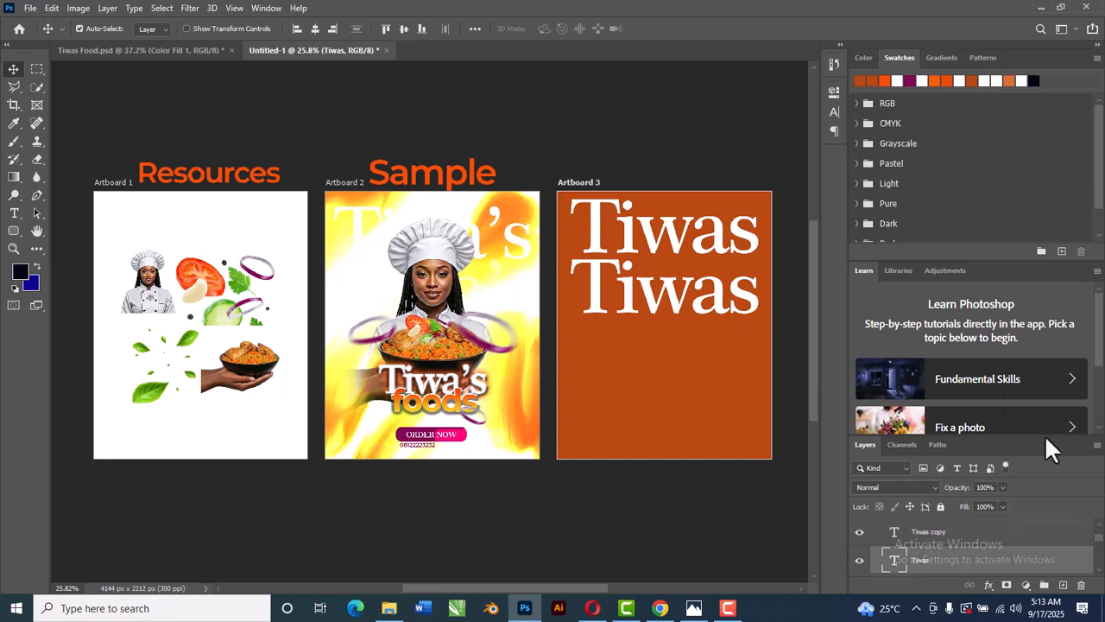
pyautogui.click(973, 537)
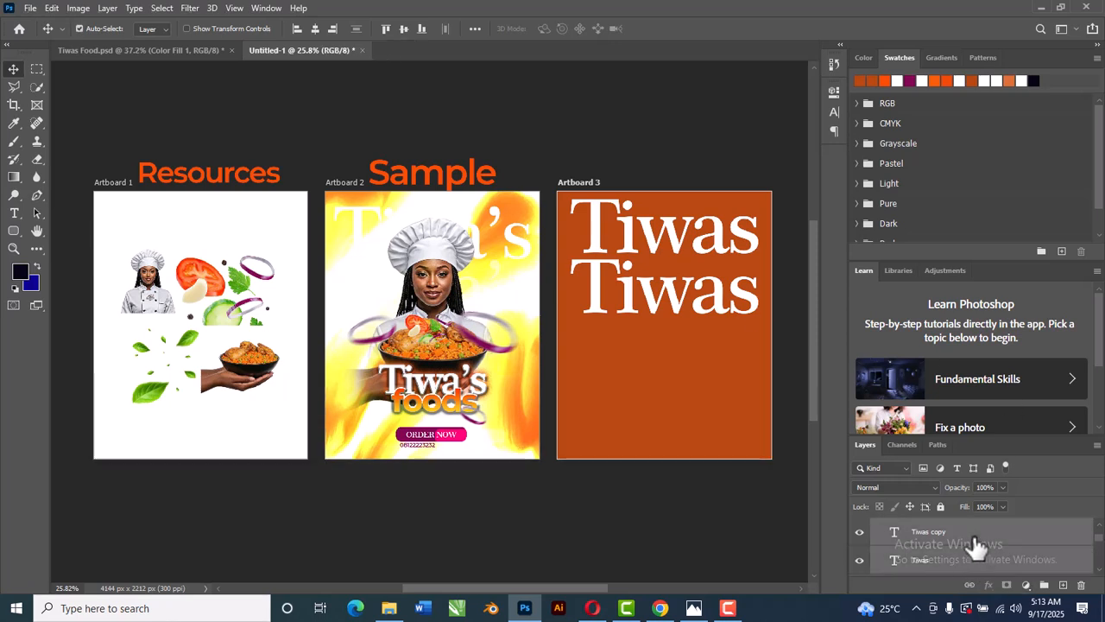
pyautogui.hotkey('shift', 'Down')
pyautogui.hotkey('shift', 'Down')
pyautogui.hotkey('shift', 'Down')
pyautogui.hotkey('shift', 'Down')
pyautogui.hotkey('shift', 'Down')
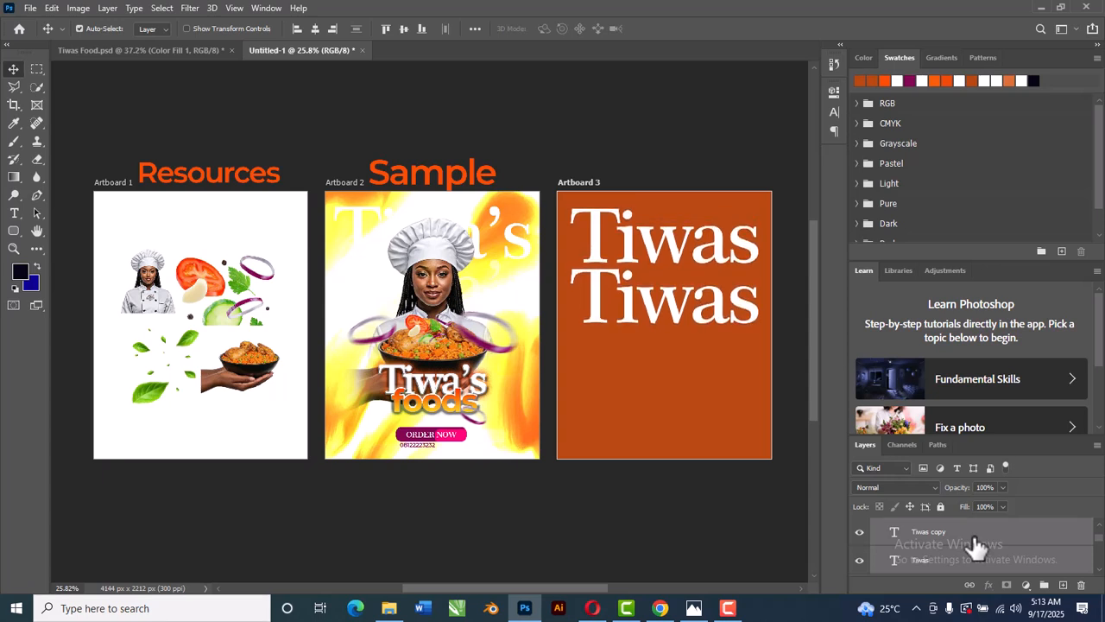
pyautogui.click(609, 110)
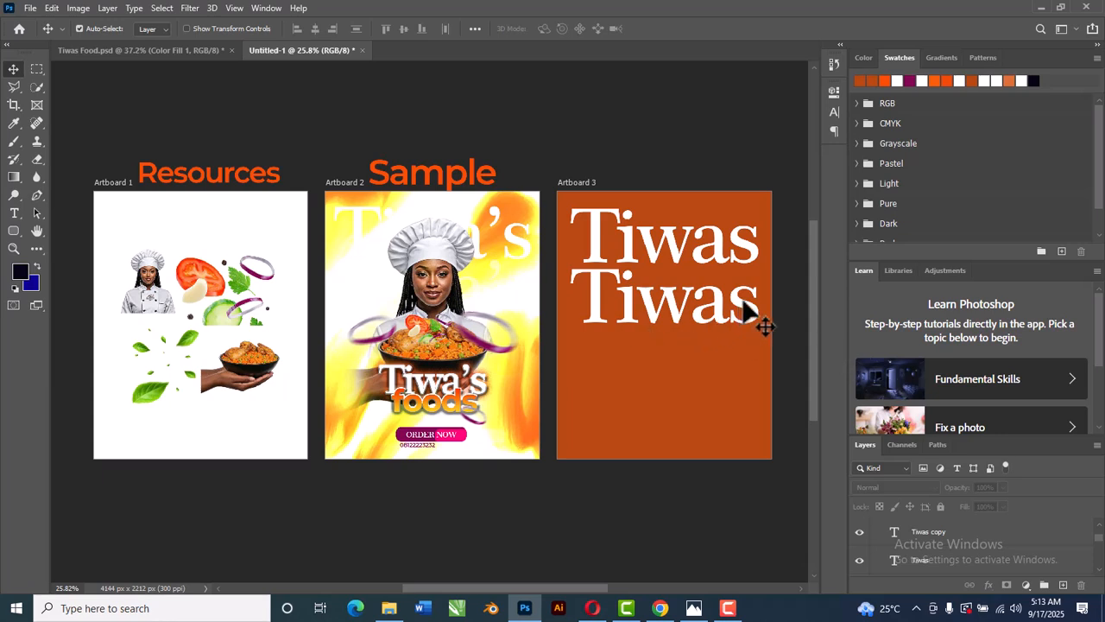
# Move the chef image from Artboard 1 onto Artboard 3, scaled to 34.24% and centred over the two headline lines
pyautogui.click(160, 304)
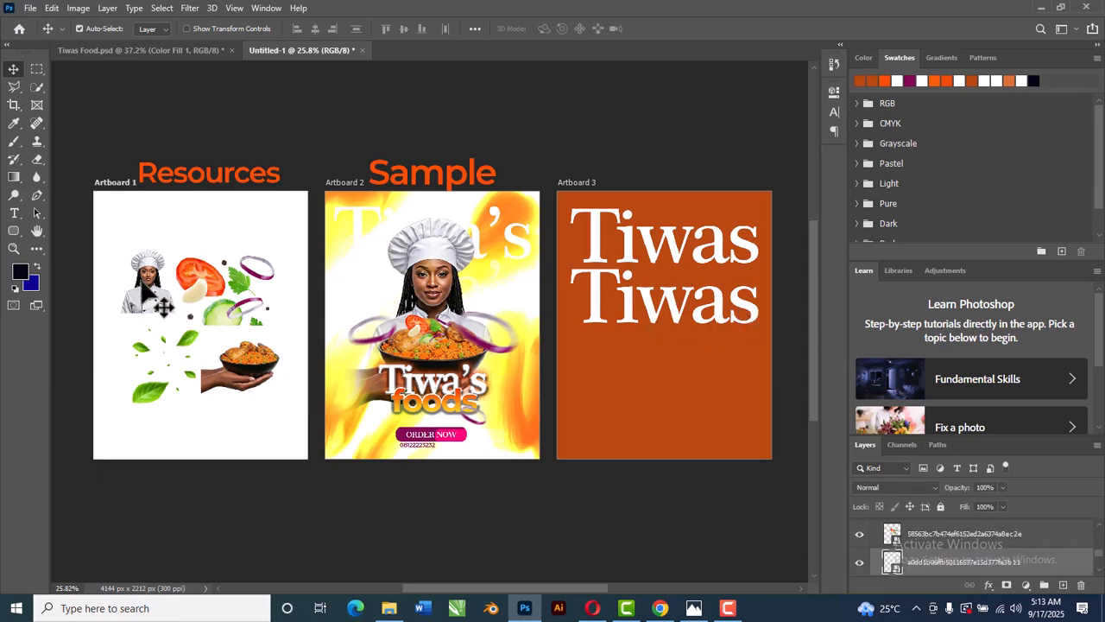
pyautogui.moveTo(160, 304); pyautogui.dragTo(670, 339)
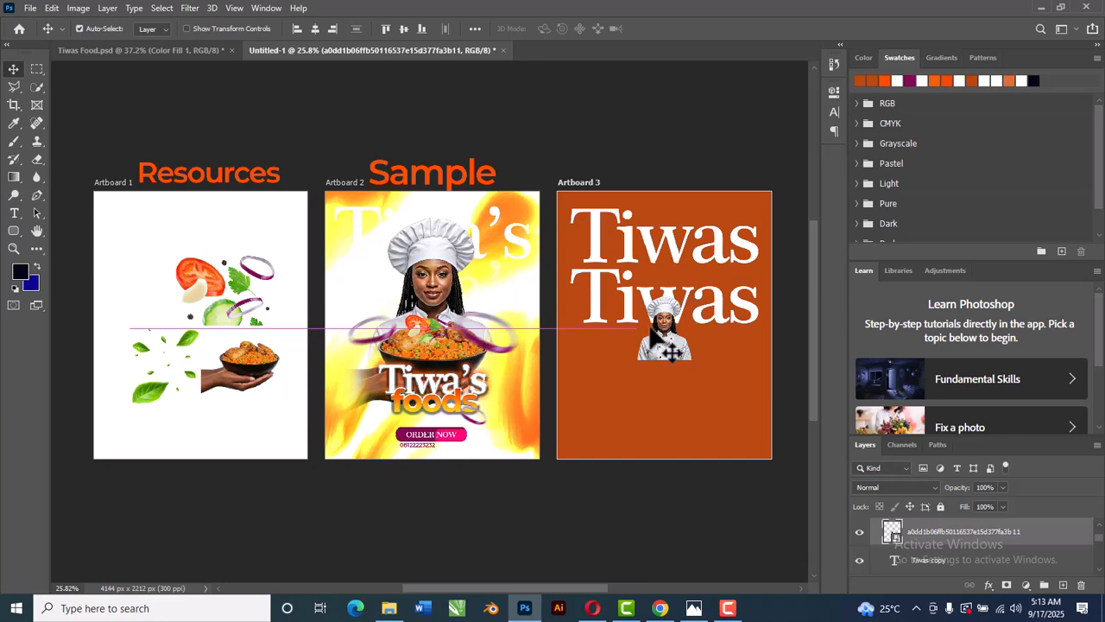
pyautogui.hotkey('ctrl', 't')
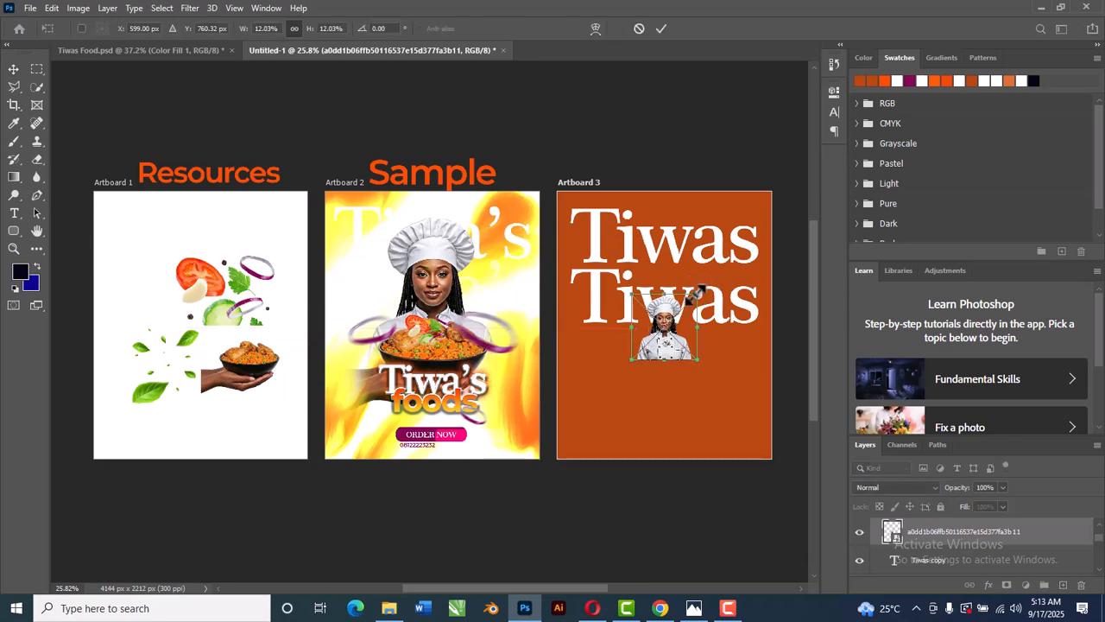
pyautogui.moveTo(698, 292); pyautogui.dragTo(759, 232)
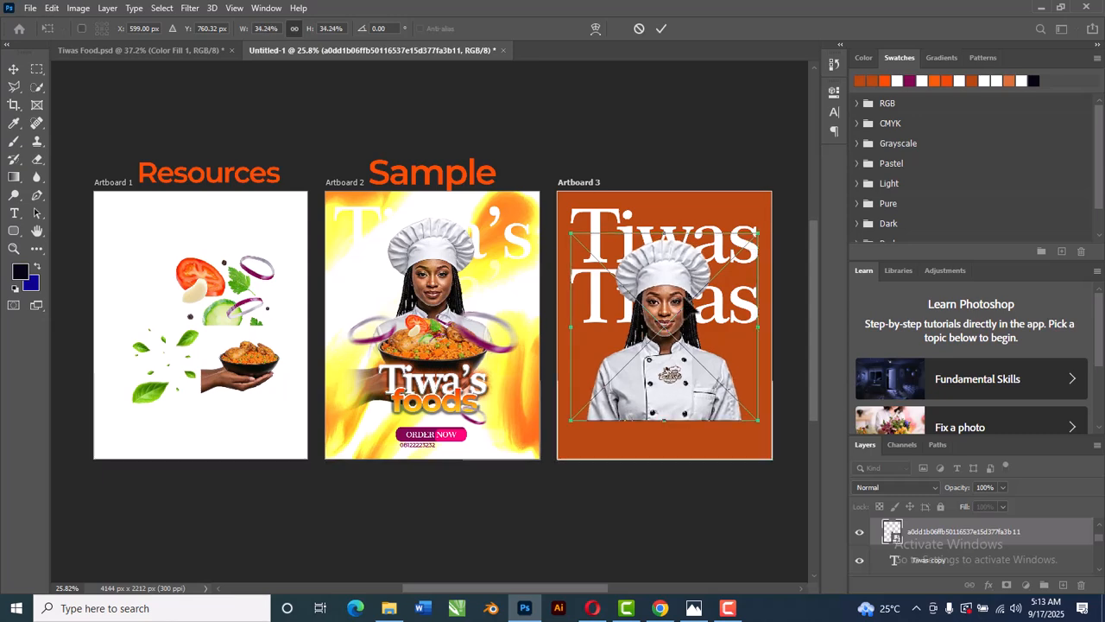
pyautogui.moveTo(667, 355); pyautogui.dragTo(669, 337)
pyautogui.click(661, 29)
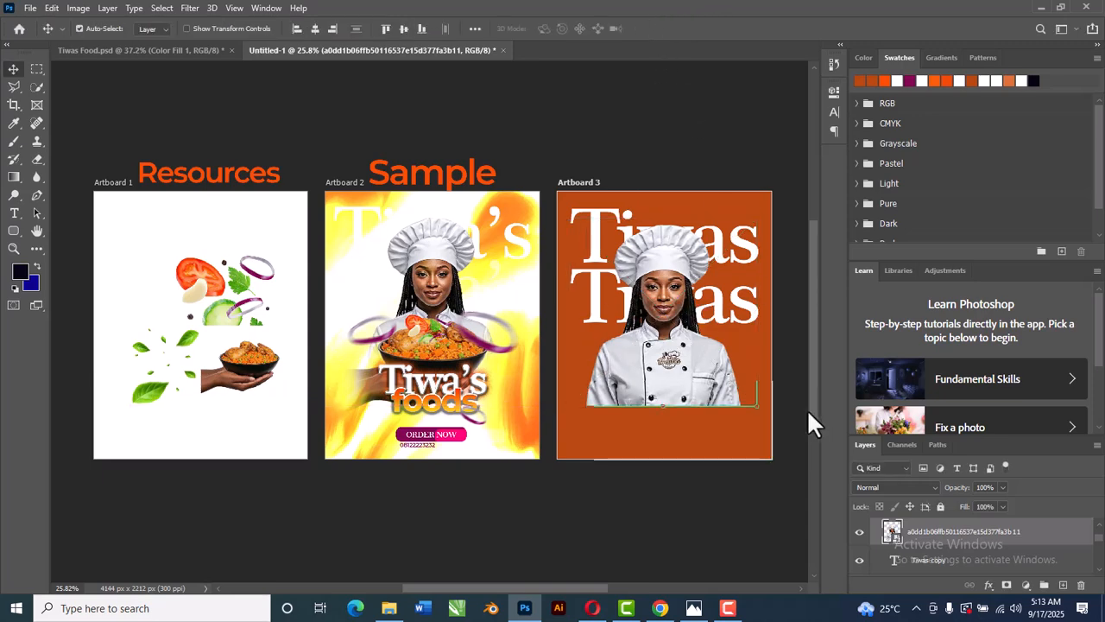
# Add a layer mask to the chef image and fade out its lower edge with a large soft black brush
pyautogui.scroll(1, 777, 366)
pyautogui.scroll(2, 787, 365)
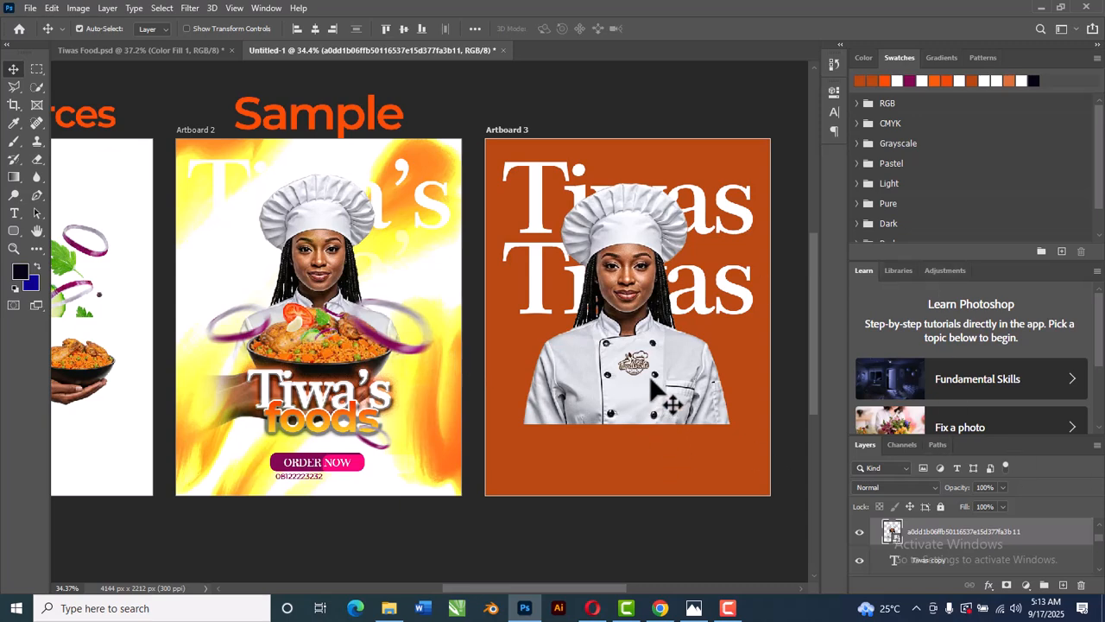
pyautogui.click(1007, 586)
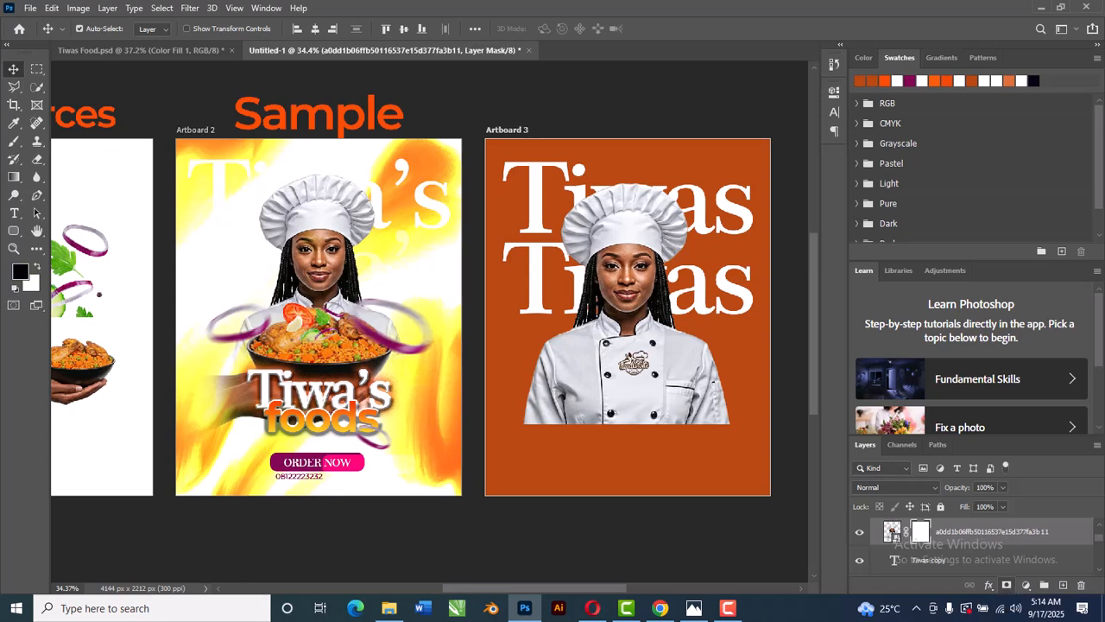
pyautogui.click(14, 143)
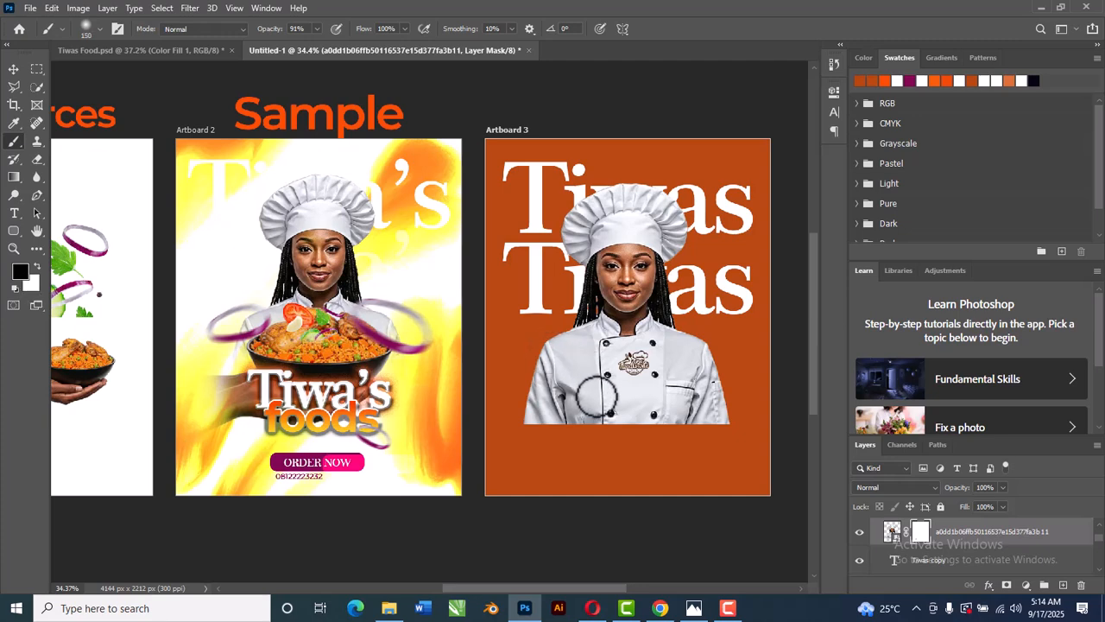
pyautogui.moveTo(556, 429)
pyautogui.mouseDown()
pyautogui.moveTo(726, 427)
pyautogui.moveTo(618, 445)
pyautogui.moveTo(525, 431)
pyautogui.moveTo(603, 452)
pyautogui.moveTo(722, 442)
pyautogui.moveTo(632, 457)
pyautogui.moveTo(534, 435)
pyautogui.moveTo(665, 444)
pyautogui.moveTo(715, 429)
pyautogui.mouseUp()
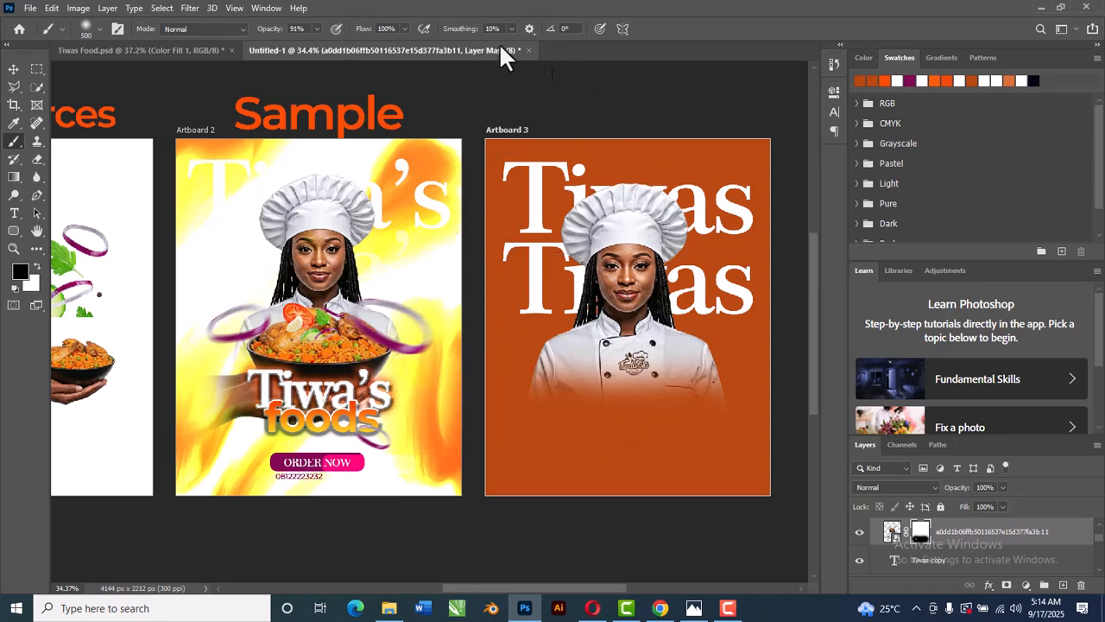
pyautogui.click(13, 68)
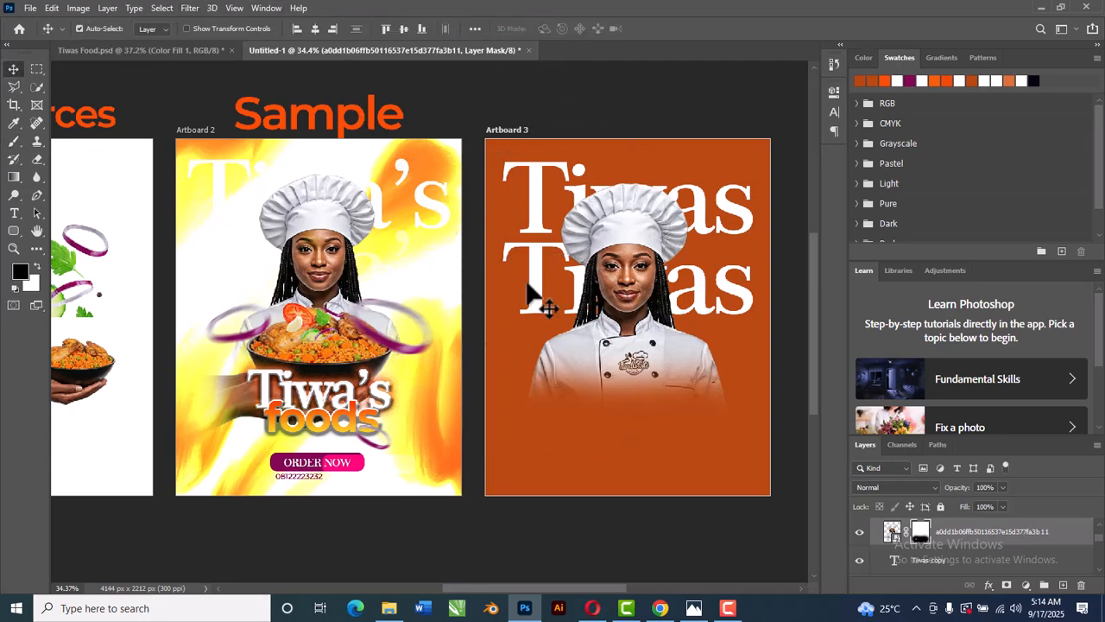
# Duplicate the second "Tiwas" line over the faded lower body of the chef and stack the copy above the chef layer
pyautogui.scroll(-2, 609, 315)
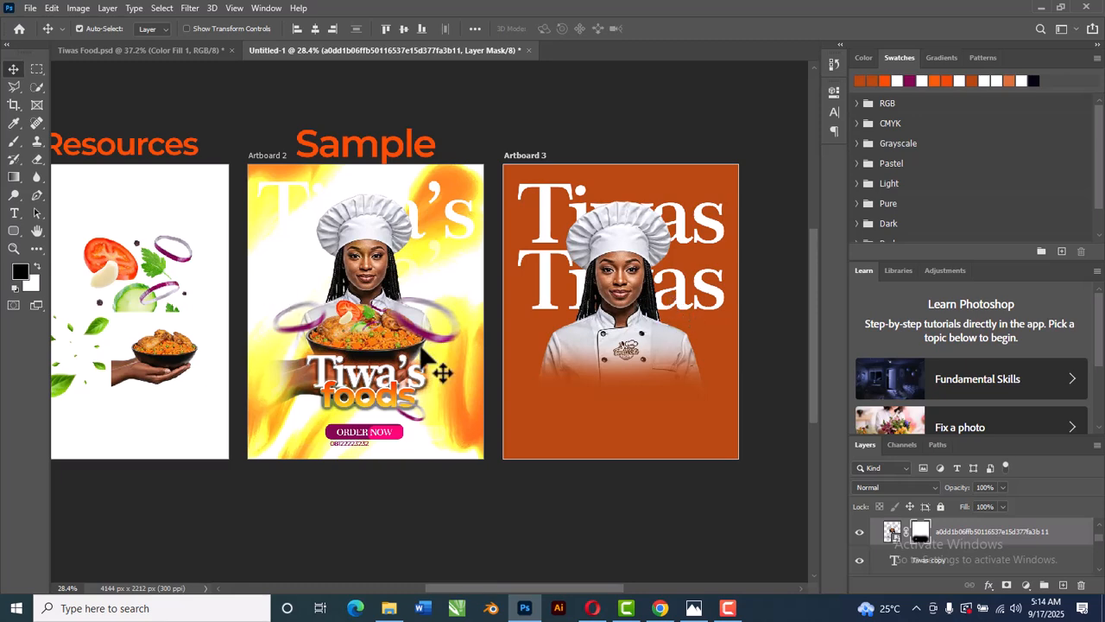
pyautogui.click(711, 298)
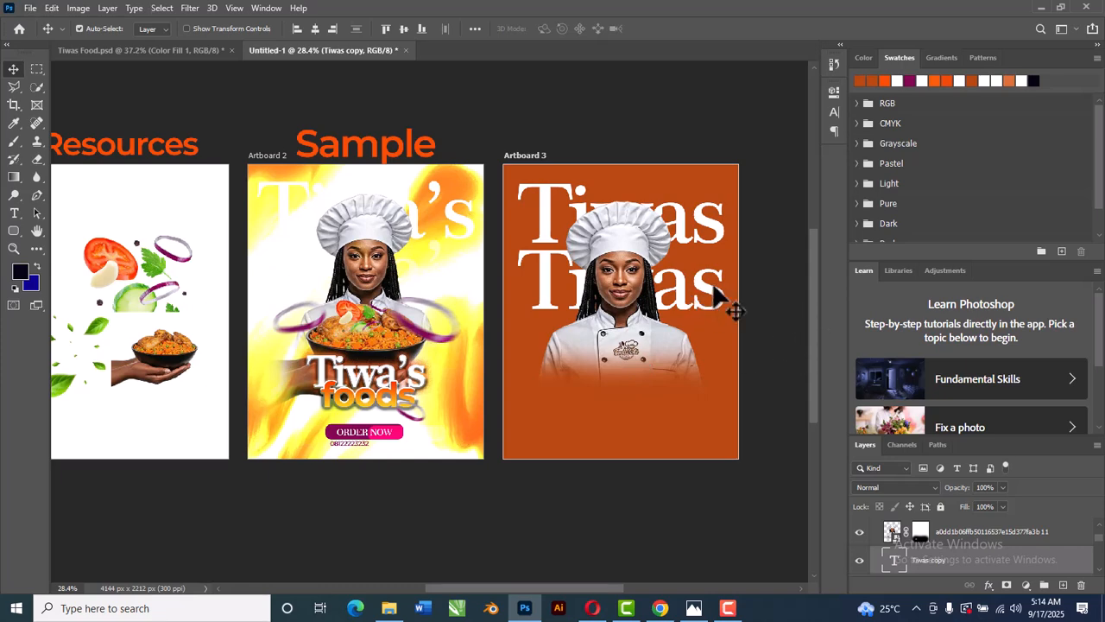
pyautogui.moveTo(710, 298); pyautogui.dragTo(709, 400)
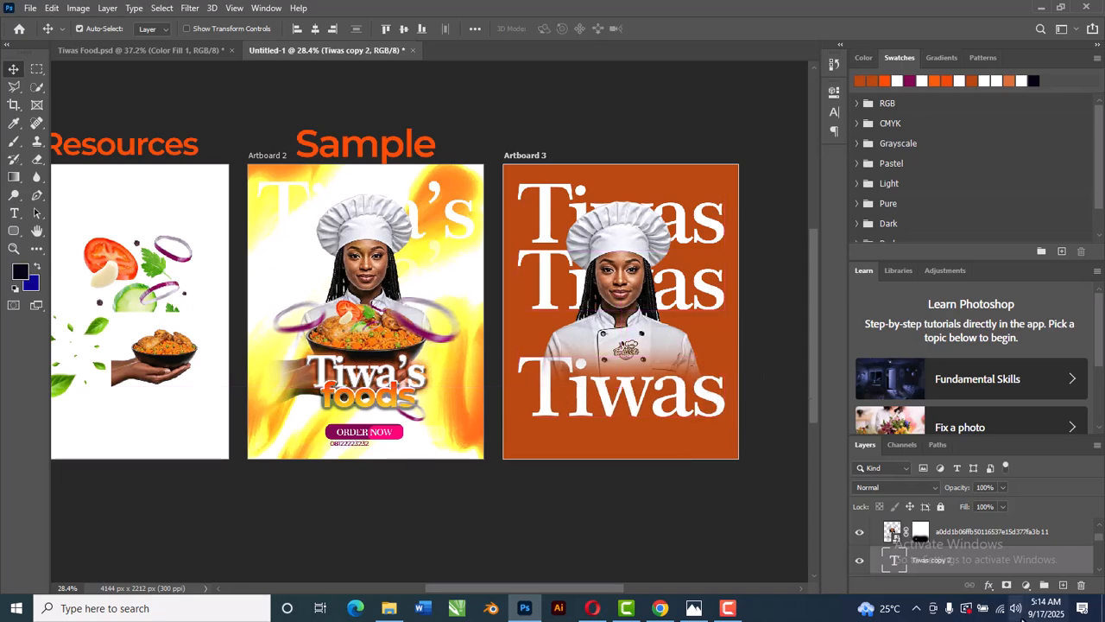
pyautogui.moveTo(994, 563); pyautogui.dragTo(983, 522)
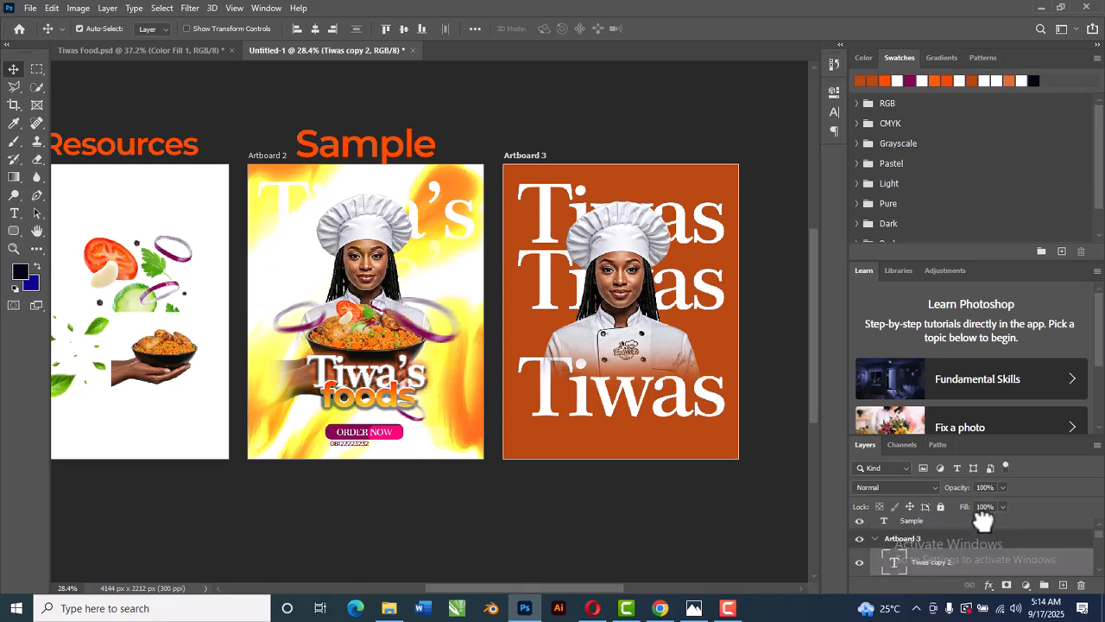
# Scale the front "Tiwas" text down around its centre to about 62.5 pt
pyautogui.hotkey('ctrl', 't')
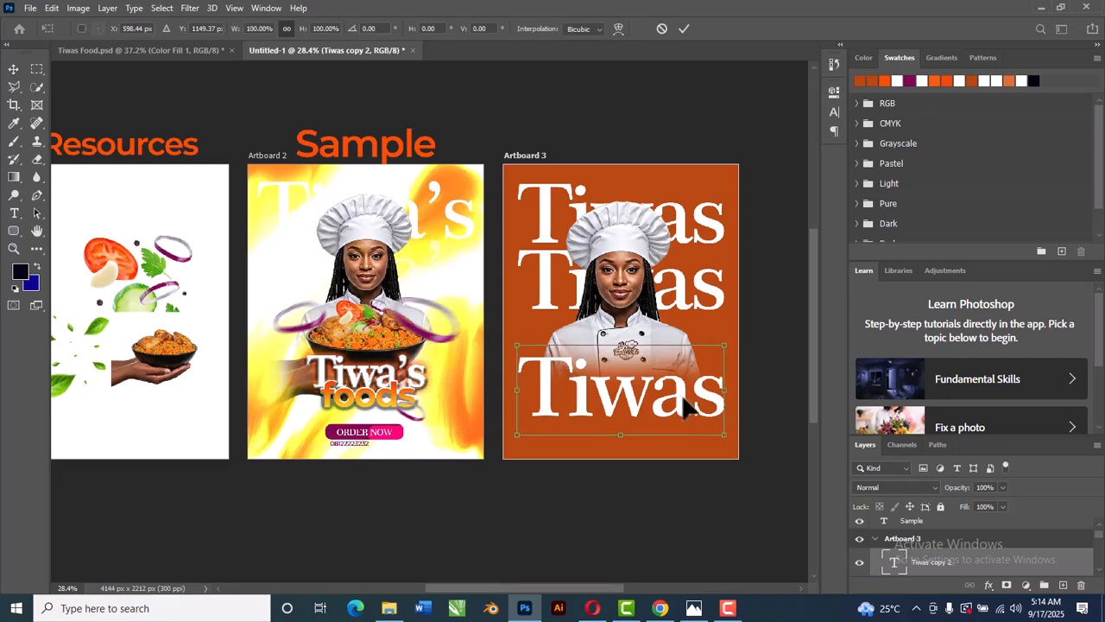
pyautogui.moveTo(723, 346); pyautogui.dragTo(685, 361)
pyautogui.click(684, 29)
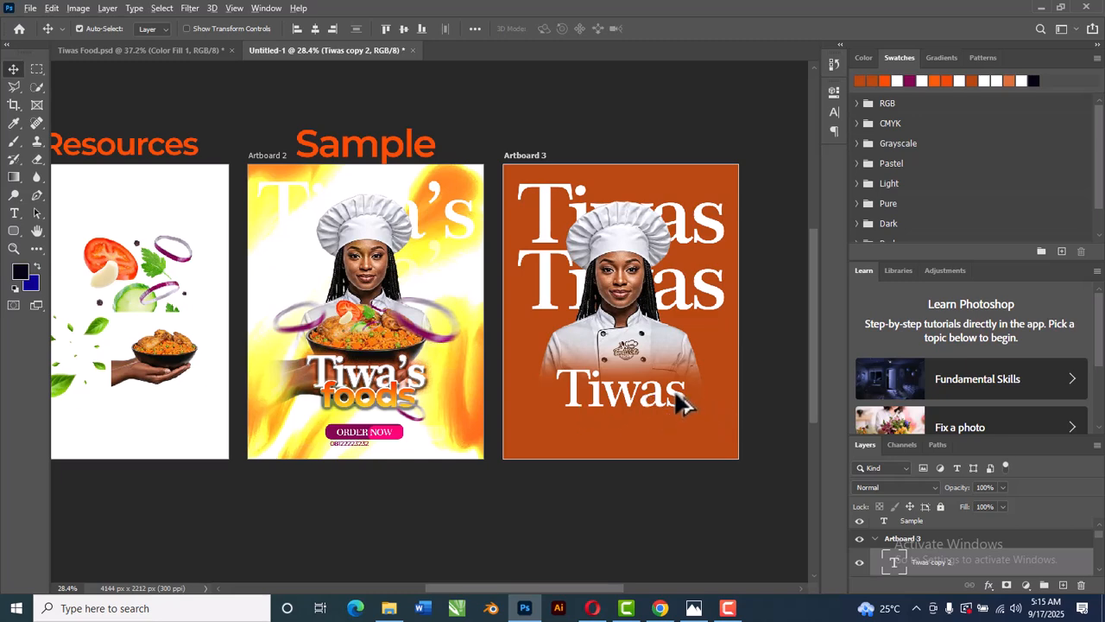
# Duplicate the small "Tiwas" text just below itself and change the copy's wording to "foods"
pyautogui.moveTo(682, 402); pyautogui.dragTo(682, 440)
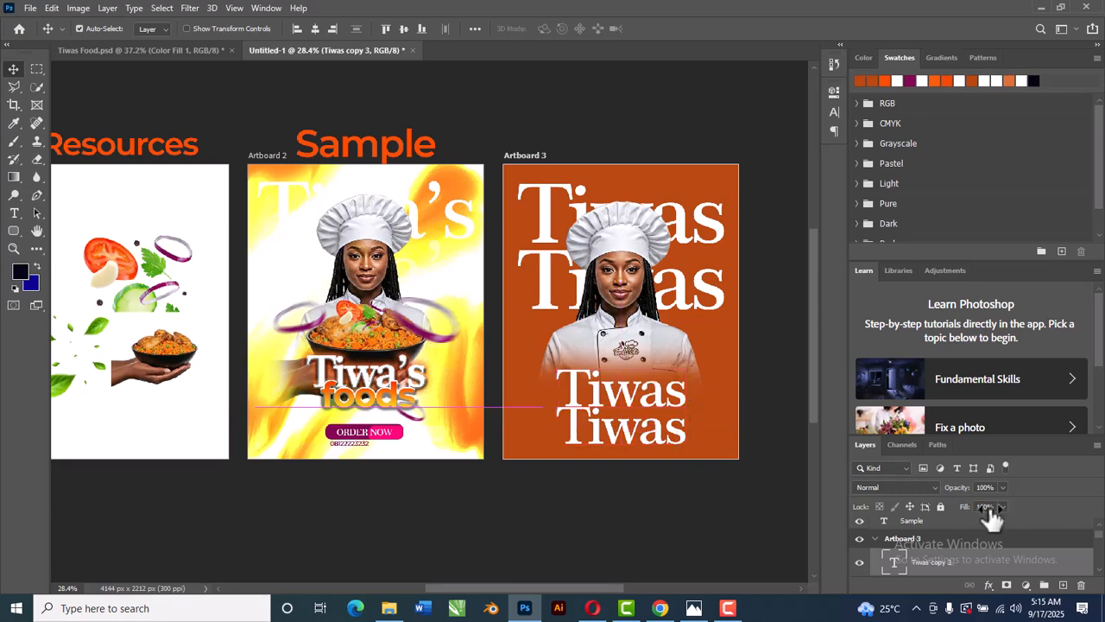
pyautogui.doubleClick(894, 561)
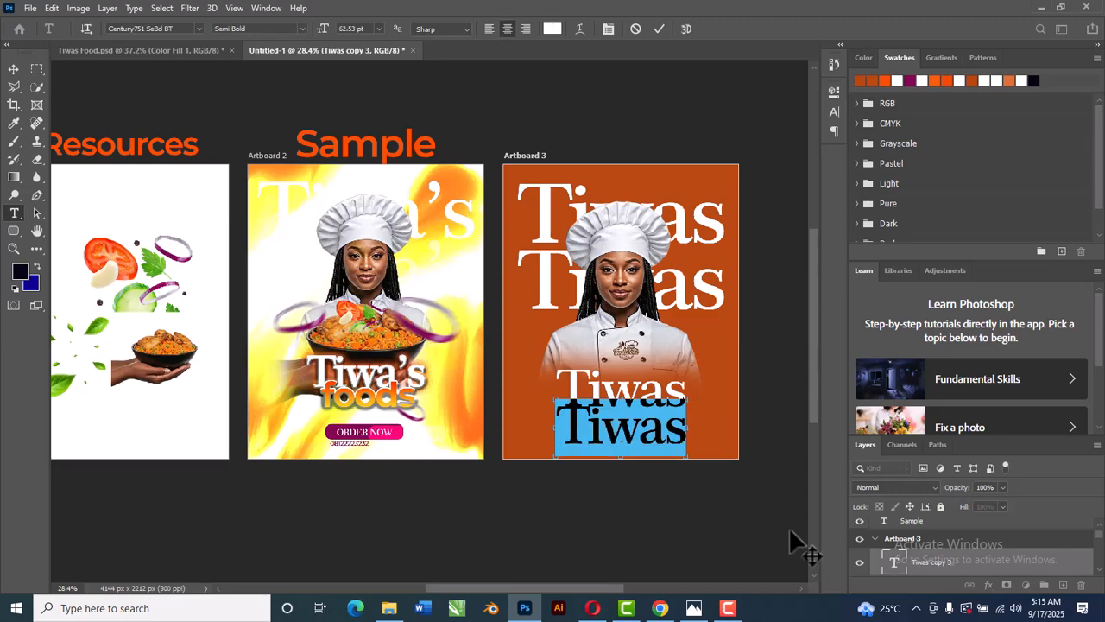
pyautogui.write('foods')
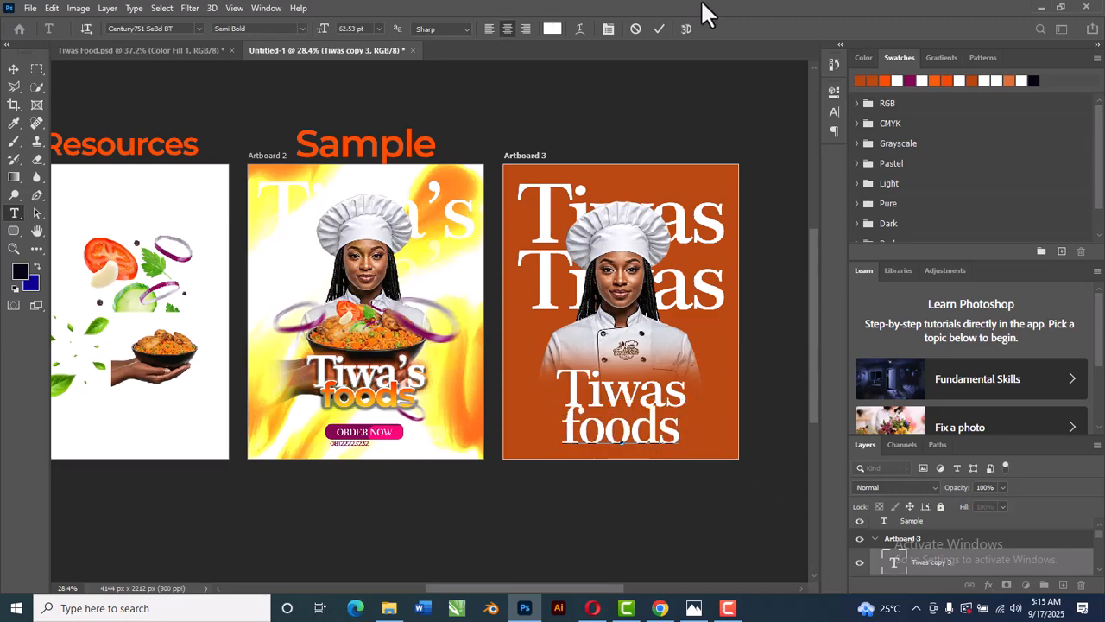
pyautogui.click(660, 30)
pyautogui.press('v')
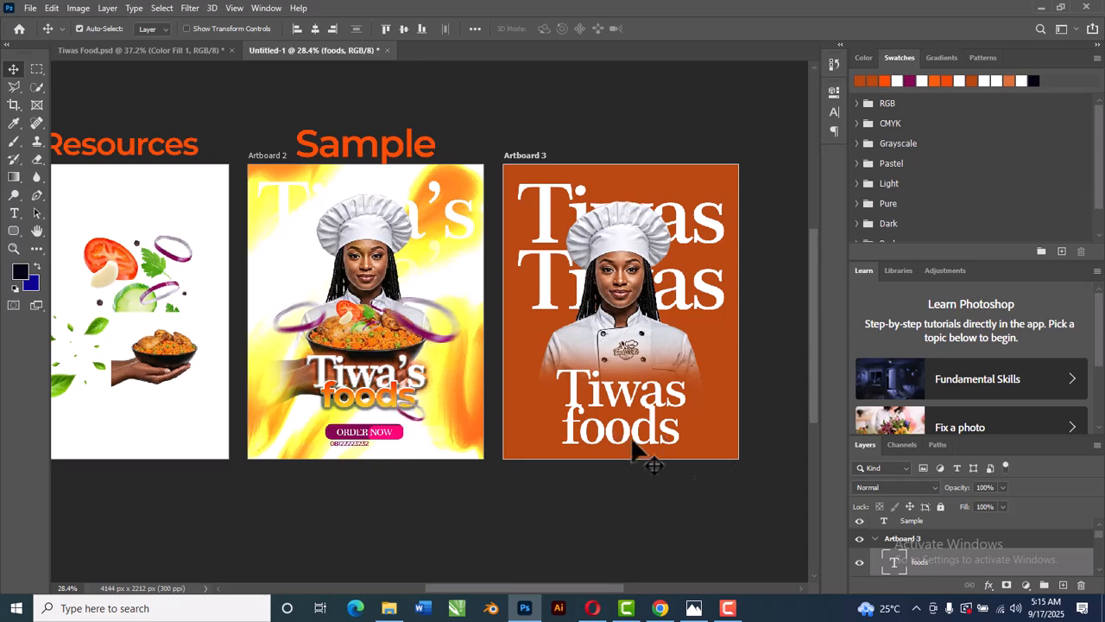
# Change the font of the "foods" text to Montserrat SemiBold
pyautogui.doubleClick(895, 561)
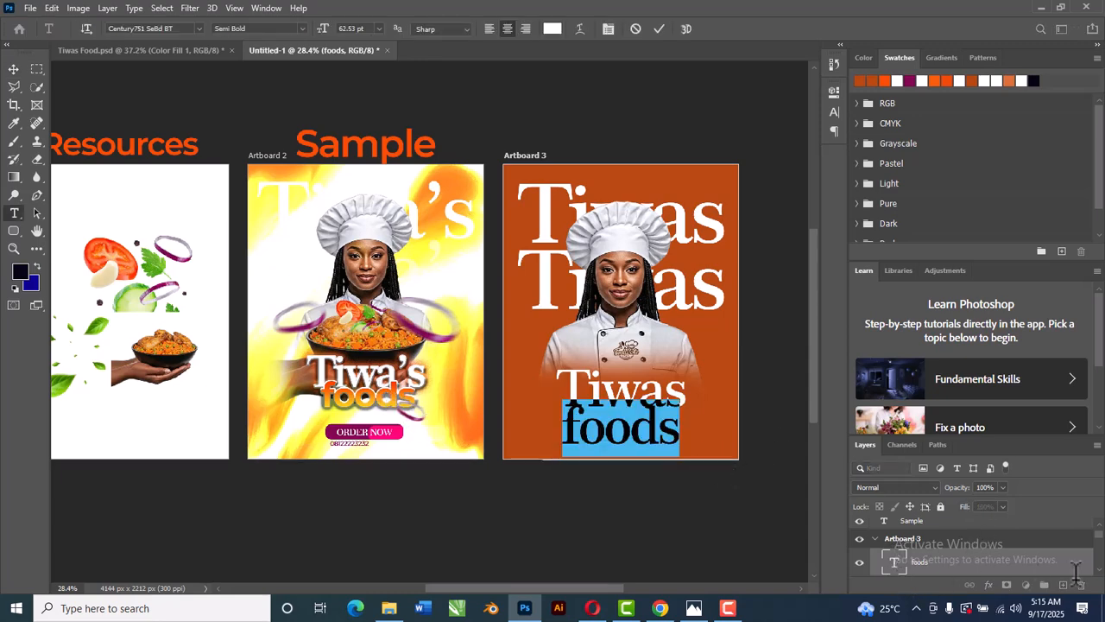
pyautogui.click(196, 26)
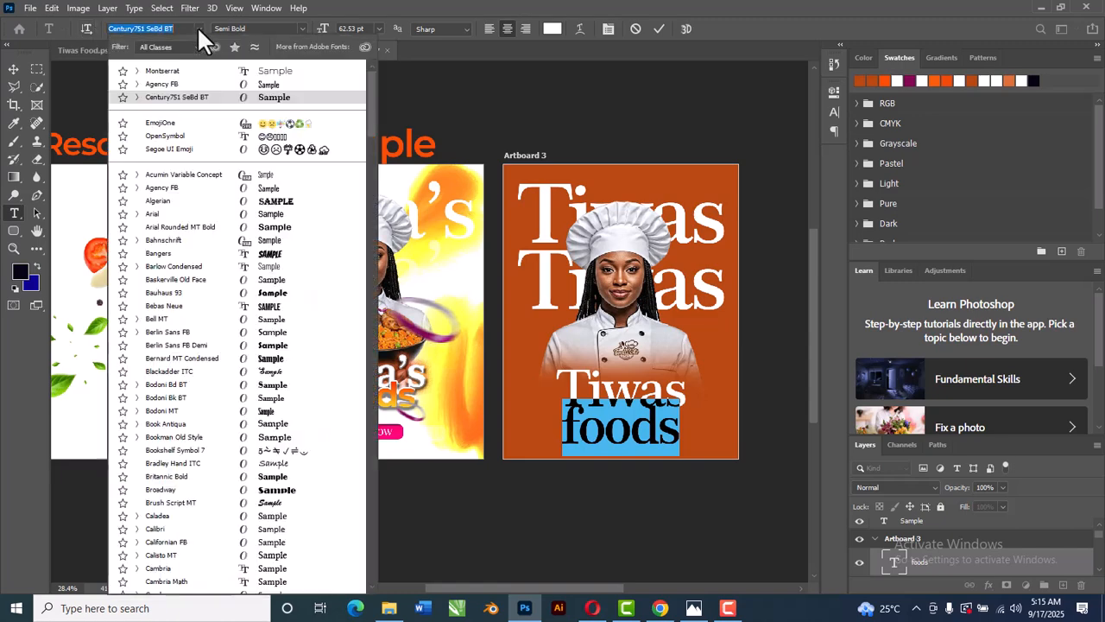
pyautogui.click(194, 69)
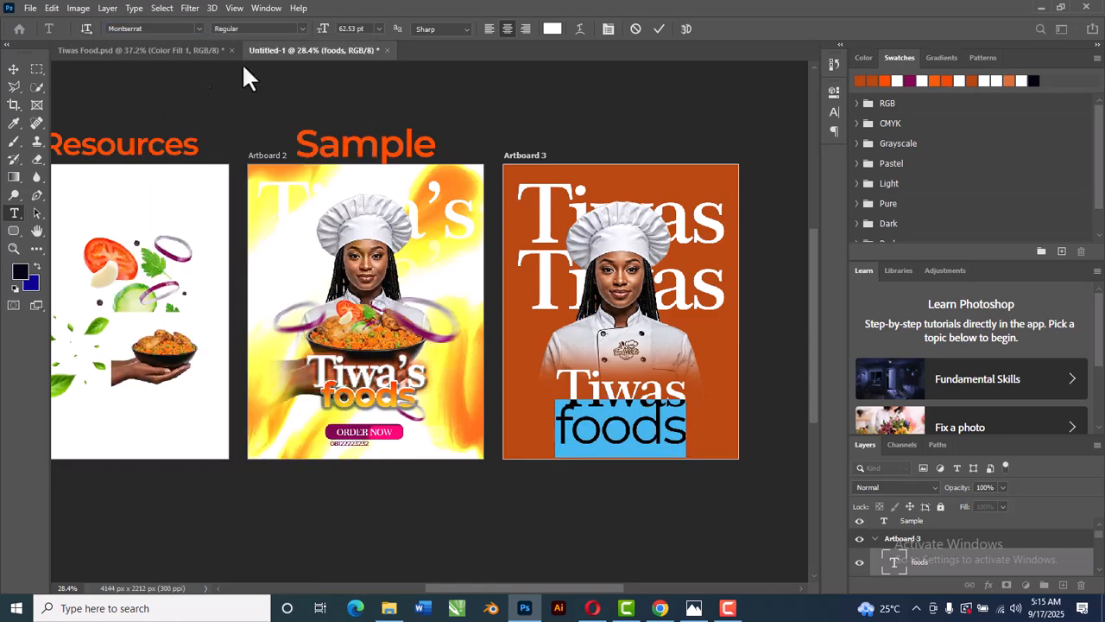
pyautogui.click(303, 29)
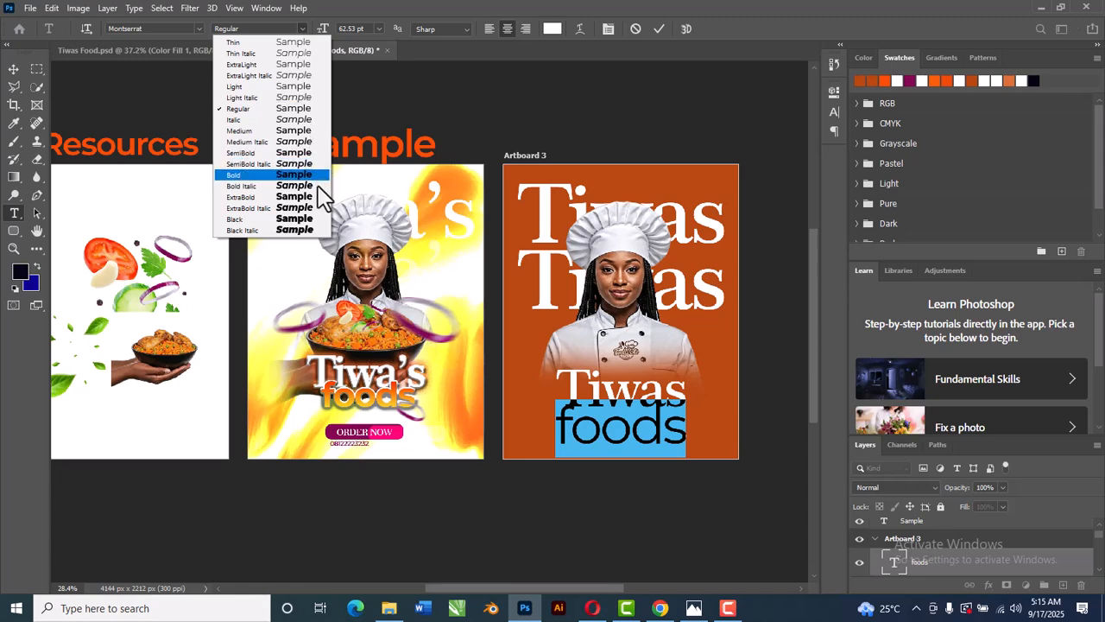
pyautogui.click(316, 155)
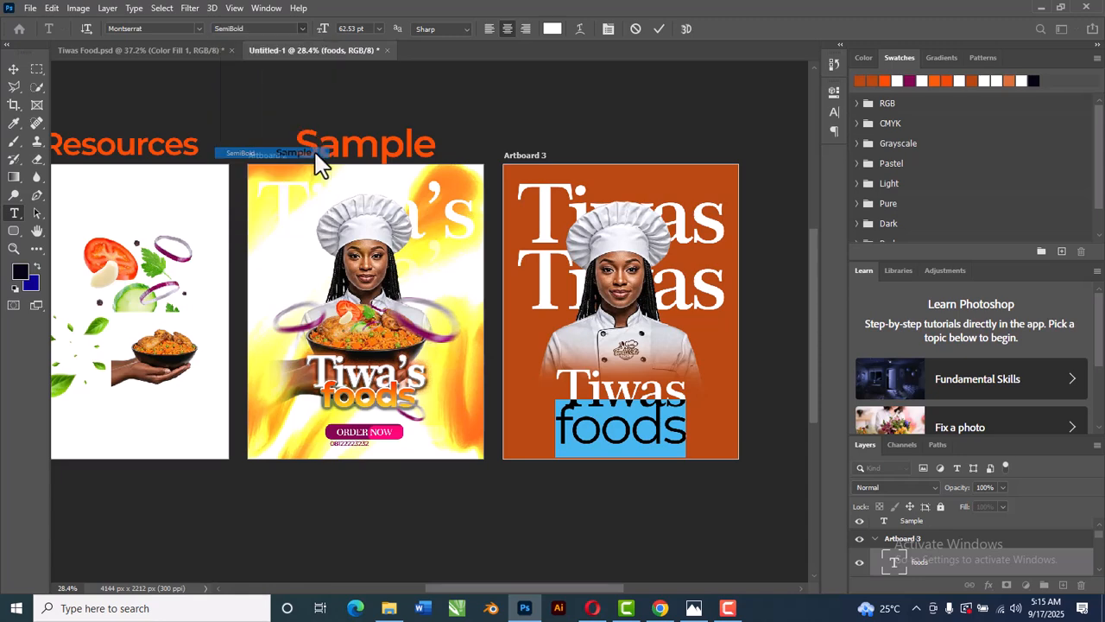
pyautogui.click(658, 28)
pyautogui.press('v')
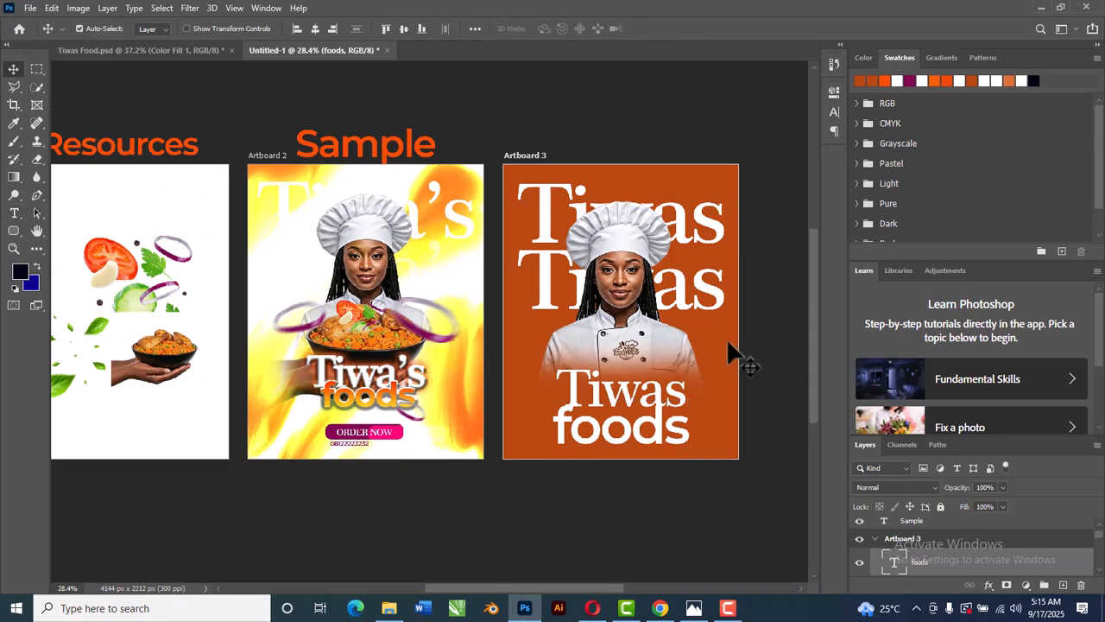
# Scale the "foods" text down to about 71% and position it overlapping the lower edge of the front "Tiwas" text
pyautogui.hotkey('ctrl', 't')
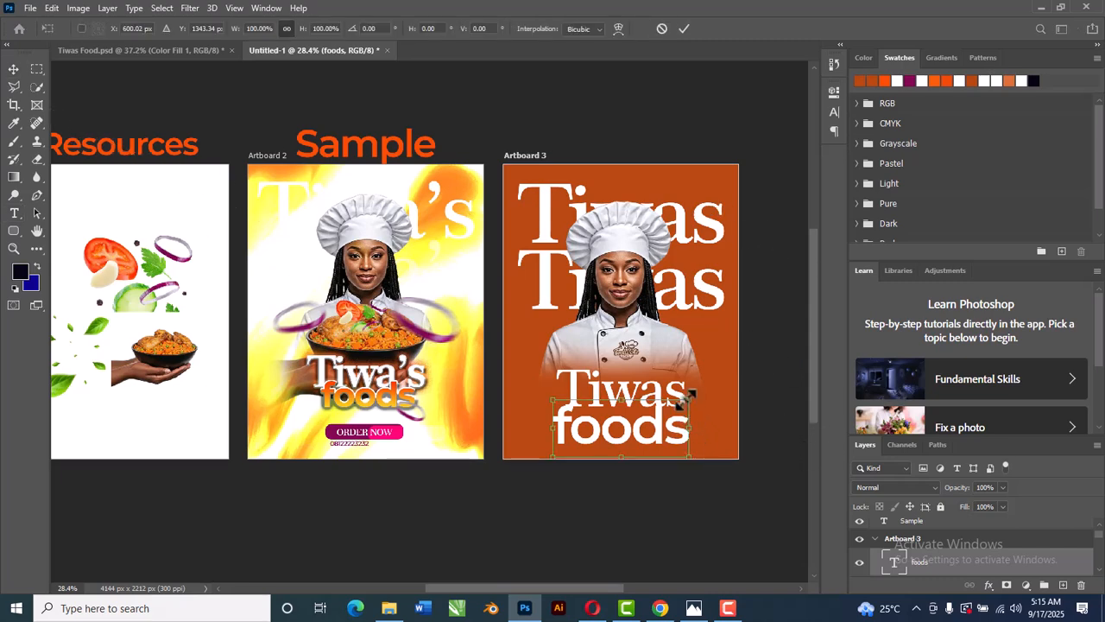
pyautogui.moveTo(688, 395); pyautogui.dragTo(671, 399)
pyautogui.moveTo(654, 439); pyautogui.dragTo(661, 427)
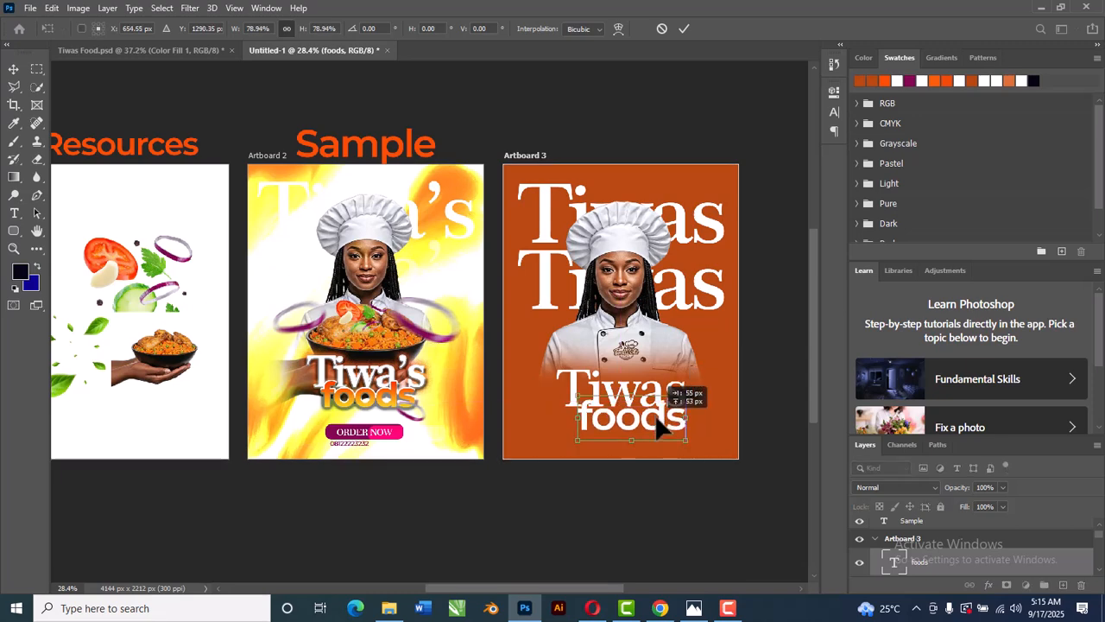
pyautogui.moveTo(657, 418); pyautogui.dragTo(677, 437)
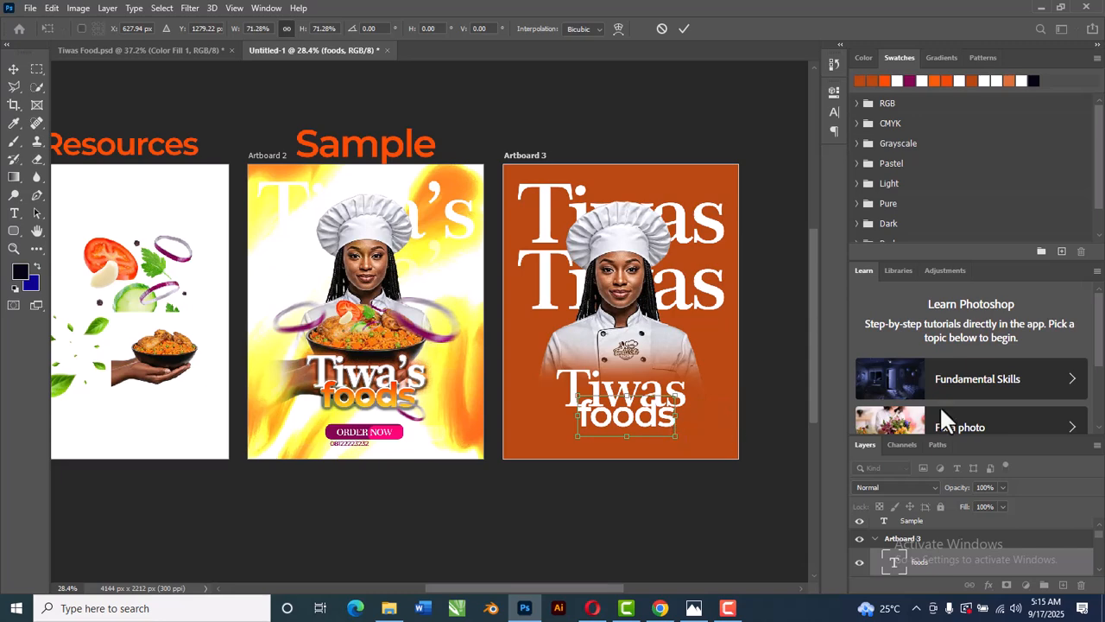
pyautogui.click(682, 29)
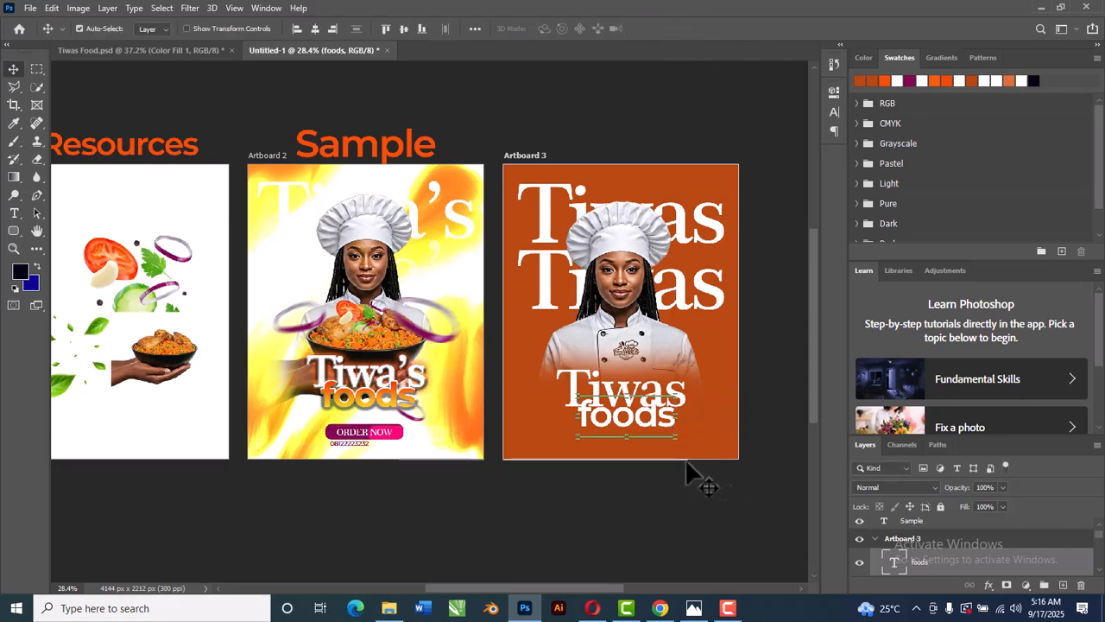
# Apply a Bevel & Emboss effect to the front "Tiwas" text with Outer Bevel style, 688% depth and 27 px size
pyautogui.click(611, 395)
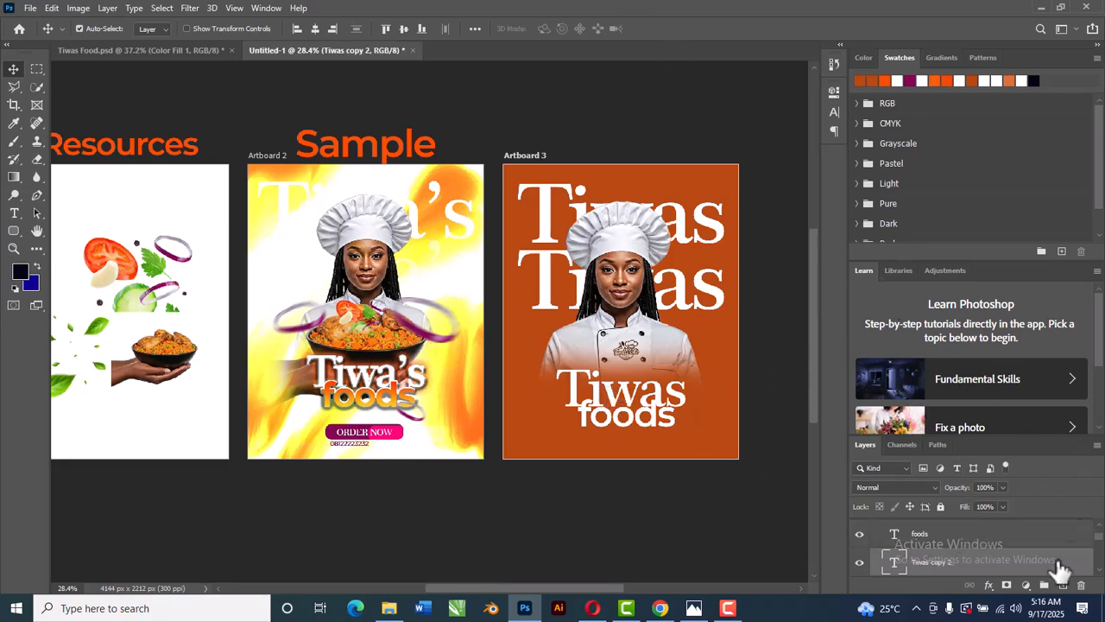
pyautogui.click(990, 585)
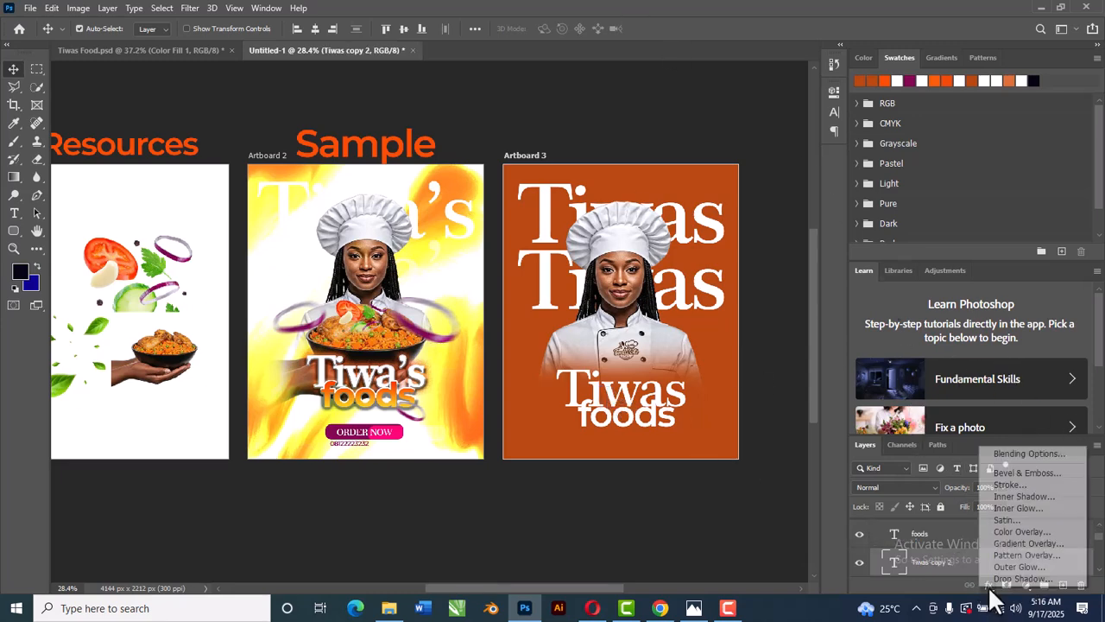
pyautogui.click(1020, 455)
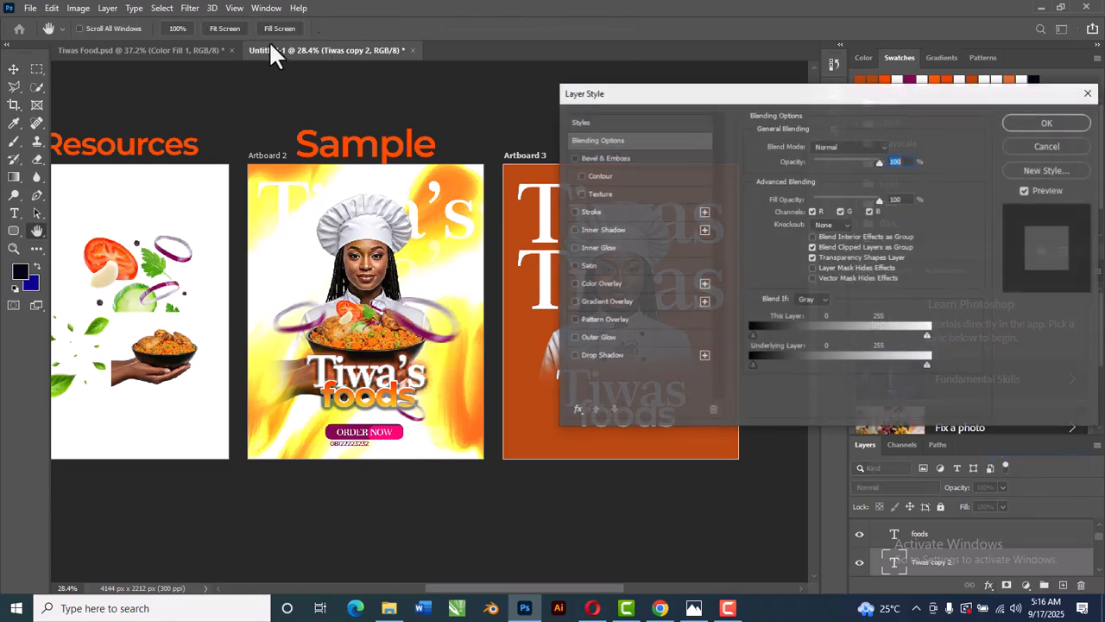
pyautogui.click(634, 157)
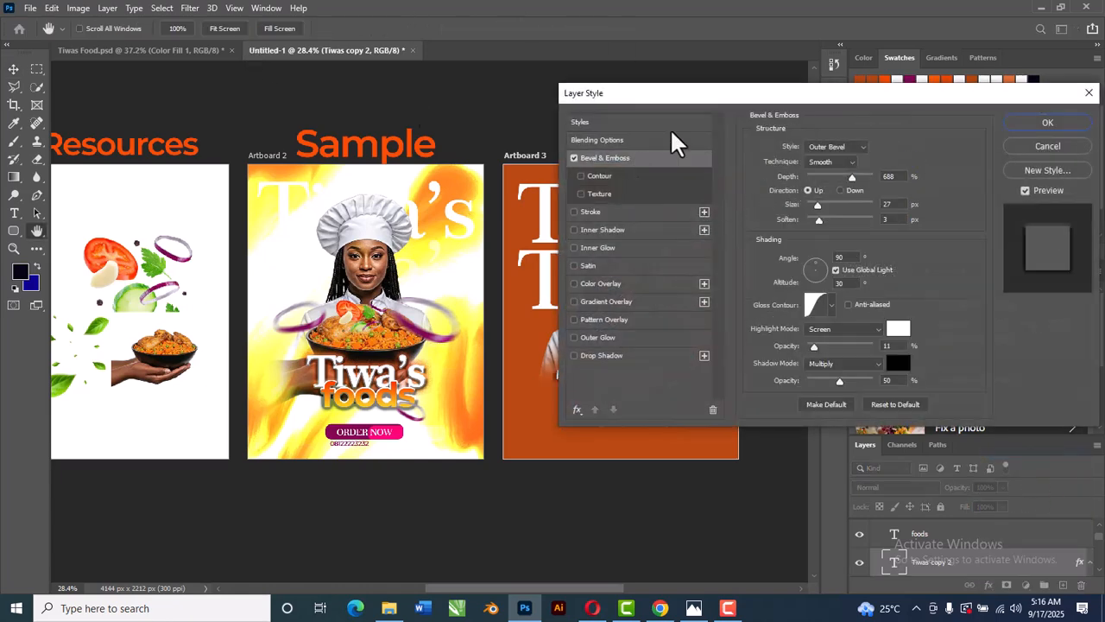
pyautogui.moveTo(686, 98); pyautogui.dragTo(522, 157)
pyautogui.moveTo(425, 173); pyautogui.dragTo(723, 34)
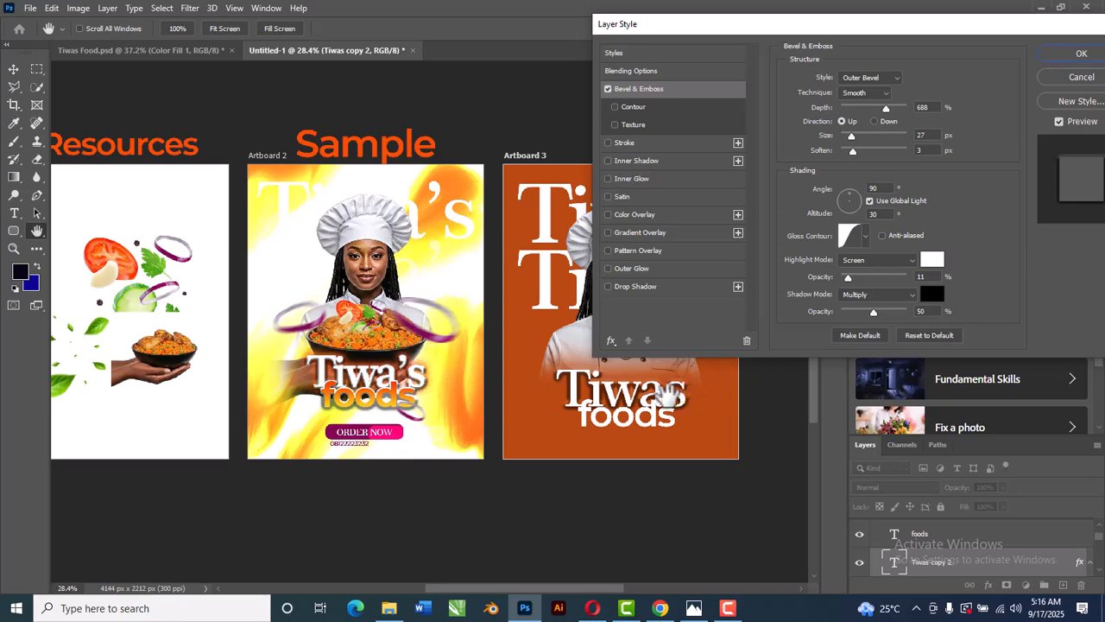
pyautogui.moveTo(898, 35); pyautogui.dragTo(838, 36)
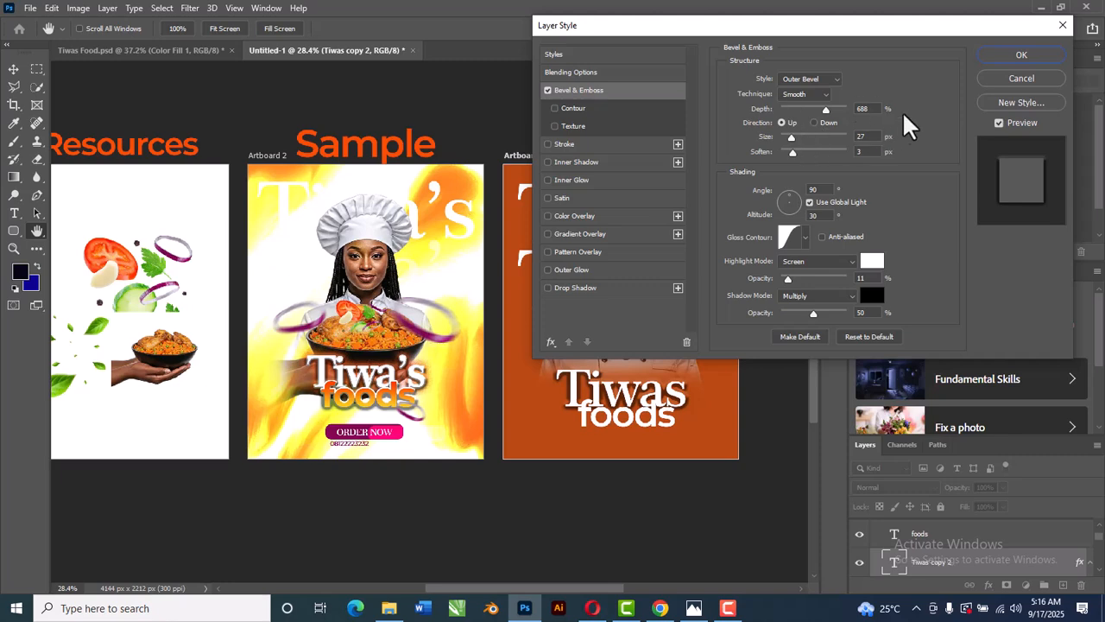
pyautogui.click(1033, 53)
# Apply an Outer Bevel emboss and an orange-to-yellow Gradient Overlay to the "foods" text
pyautogui.click(653, 428)
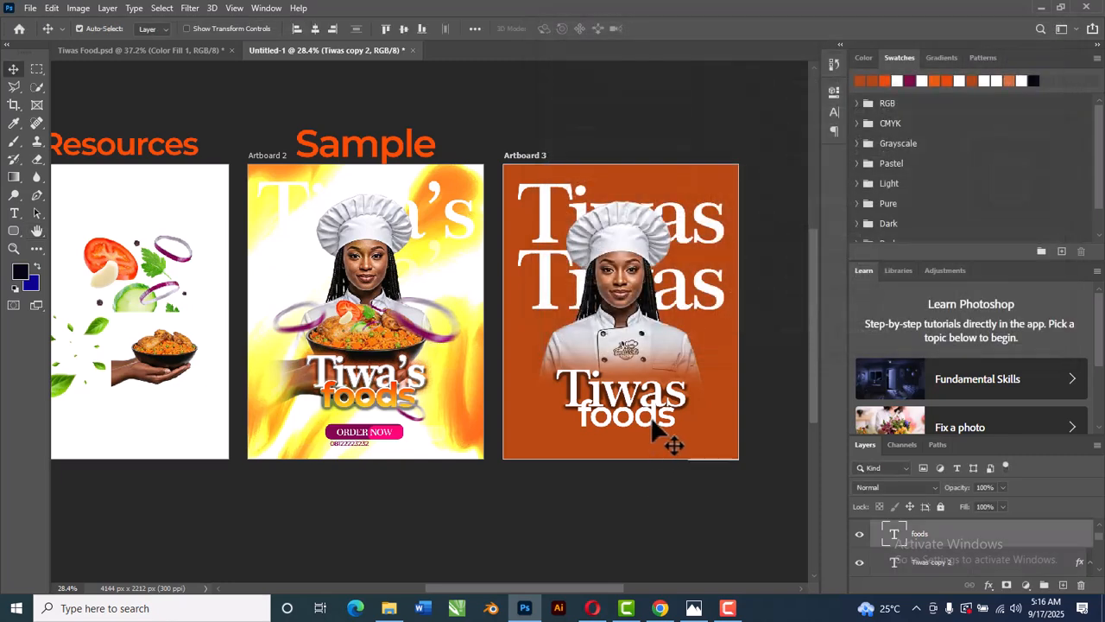
pyautogui.click(989, 585)
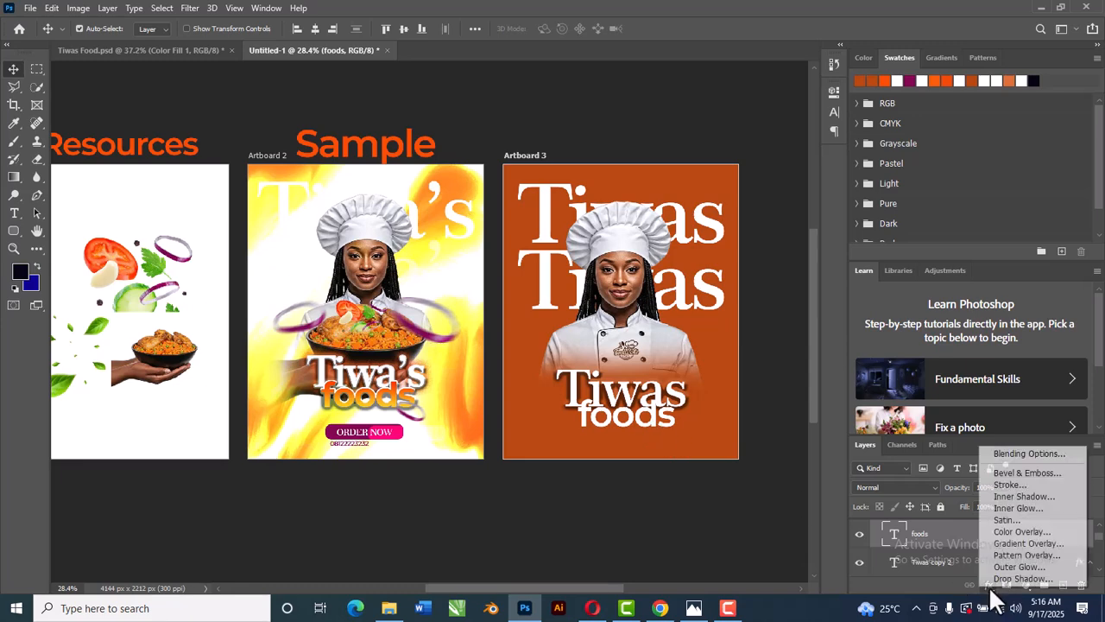
pyautogui.click(1022, 454)
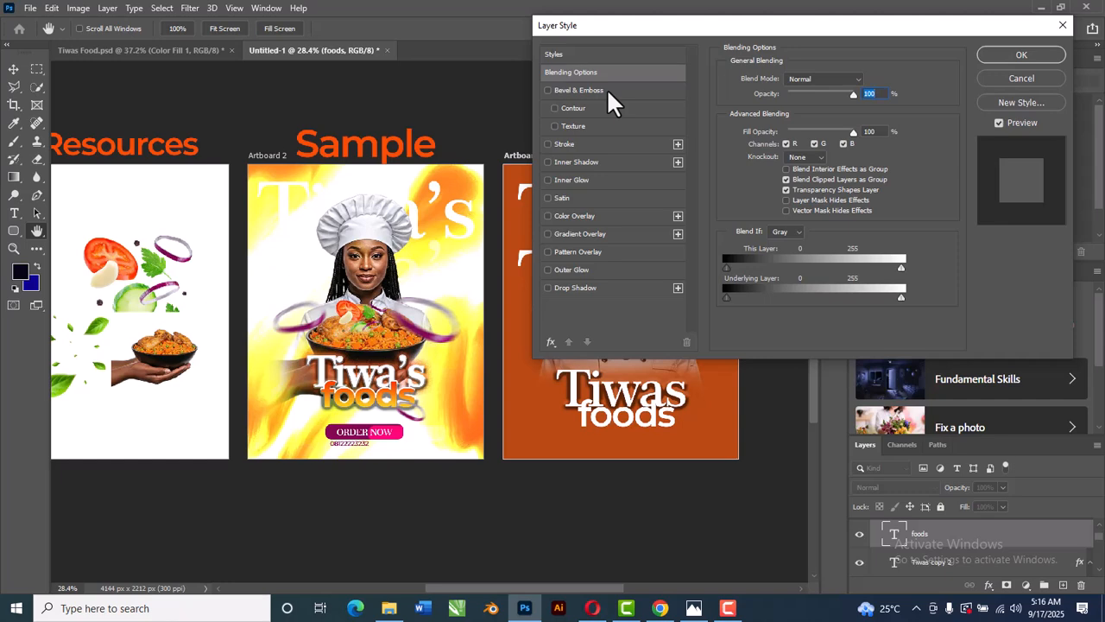
pyautogui.click(607, 88)
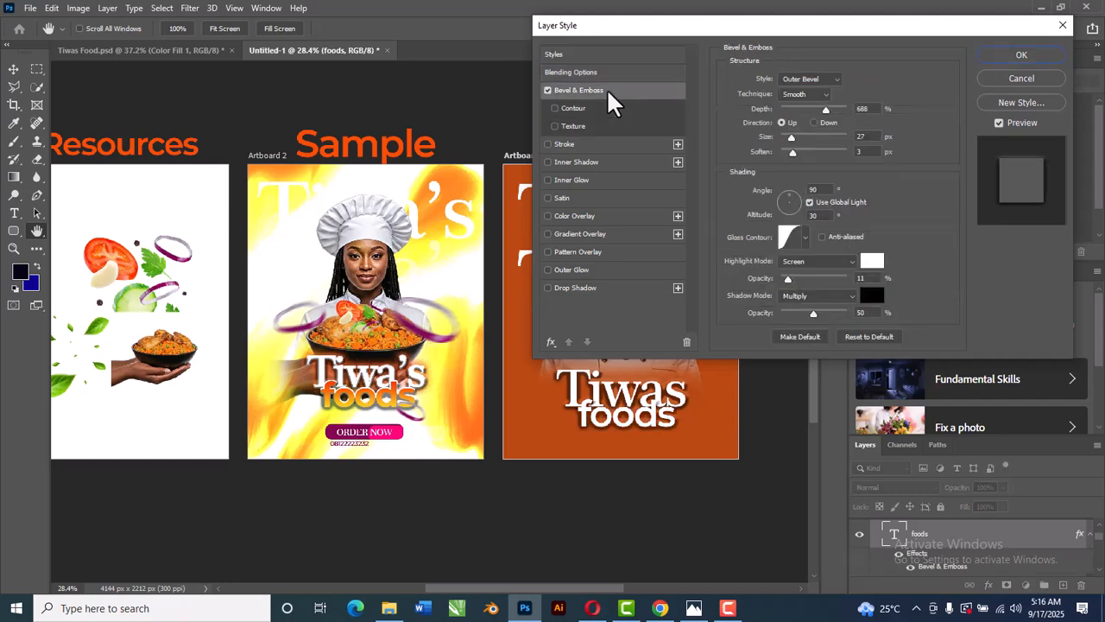
pyautogui.moveTo(691, 29); pyautogui.dragTo(780, 29)
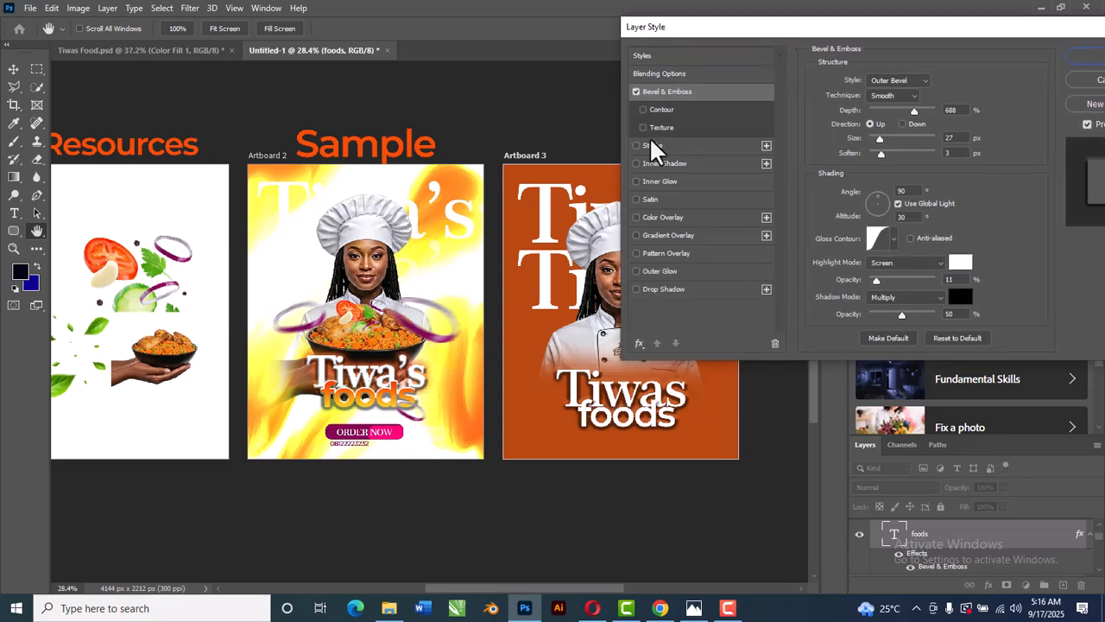
pyautogui.click(636, 235)
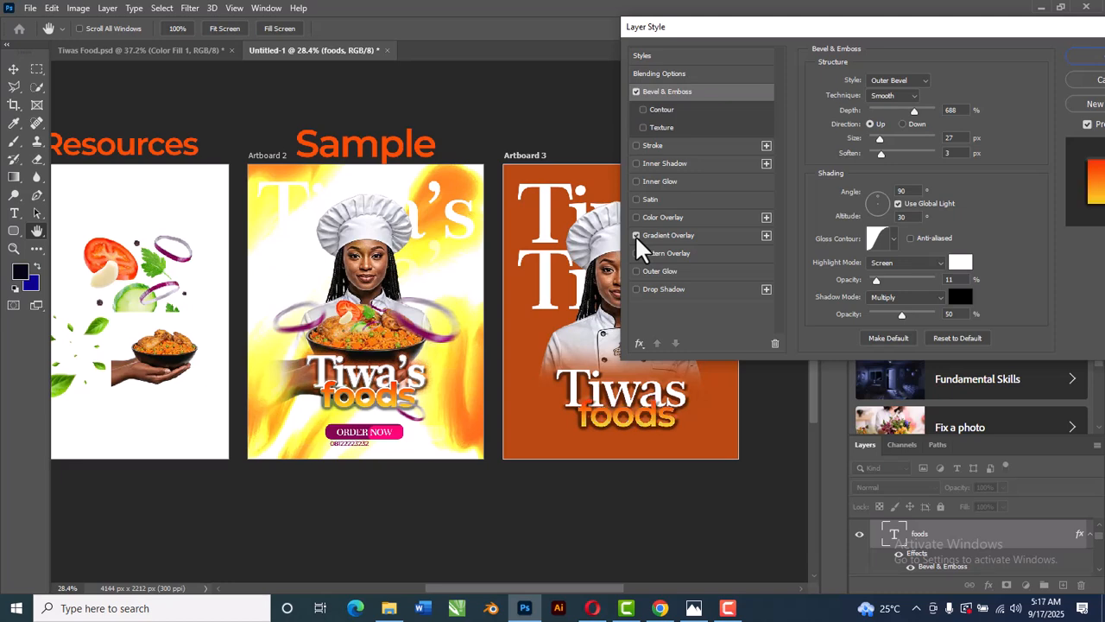
pyautogui.click(1092, 57)
# Add an orange Outer Glow to the front "Tiwas" text with 60% opacity, 31% noise, 17% spread and 54 px size
pyautogui.click(594, 392)
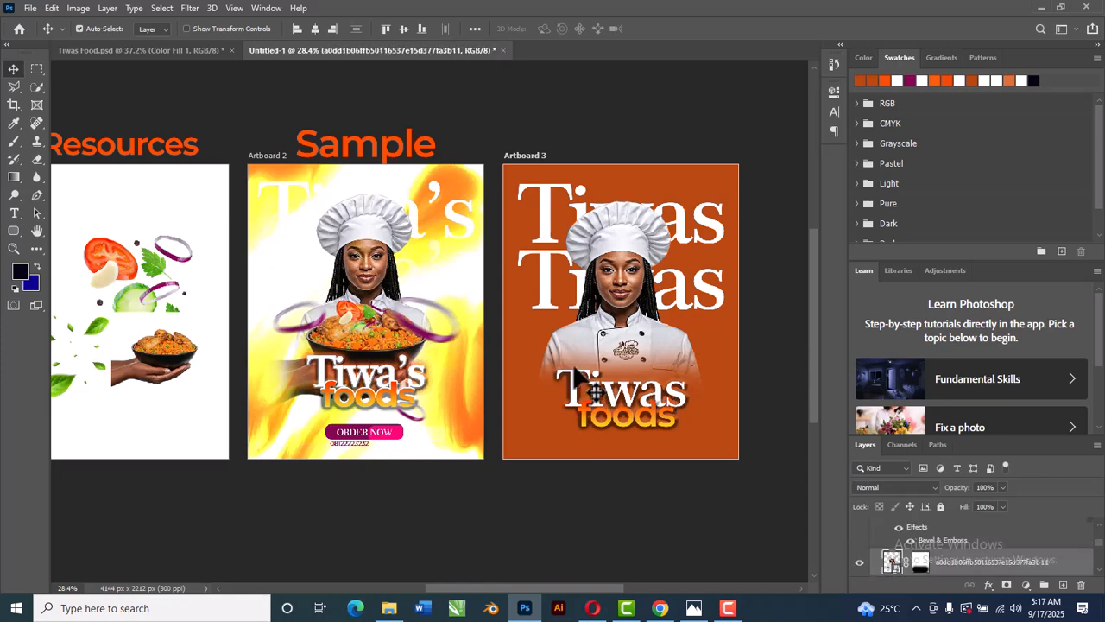
pyautogui.scroll(3, 367, 398)
pyautogui.scroll(1, 366, 397)
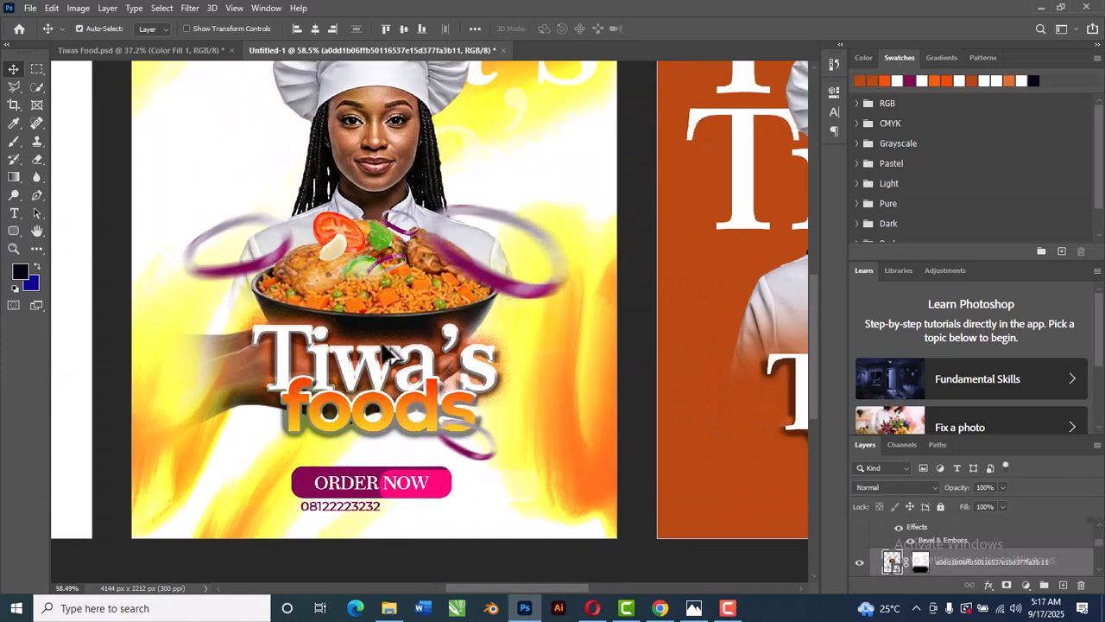
pyautogui.scroll(-3, 371, 398)
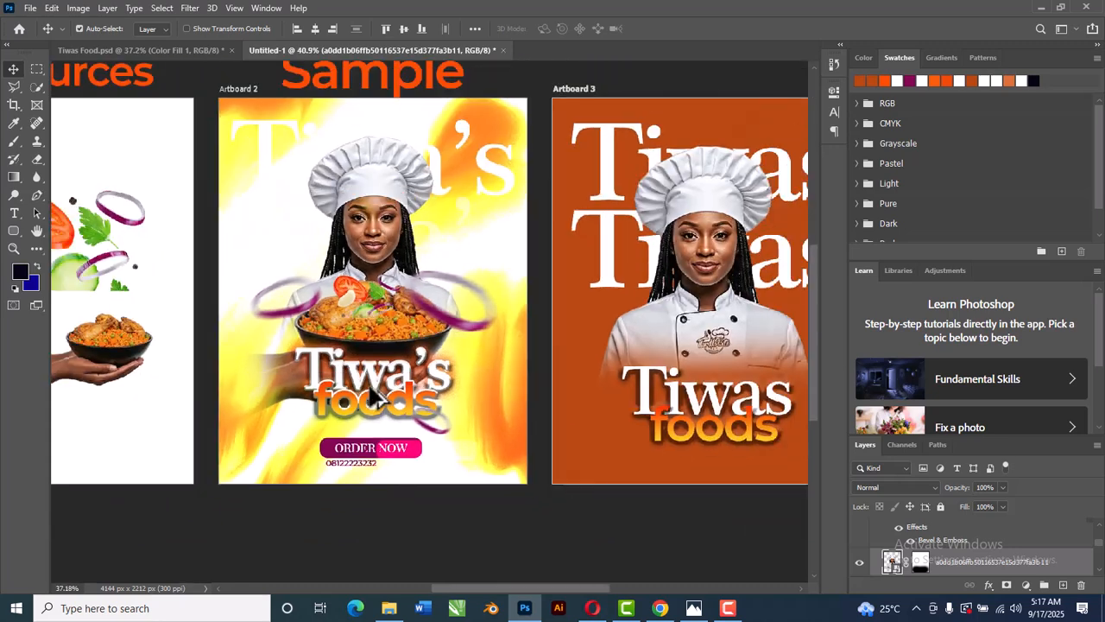
pyautogui.click(672, 406)
pyautogui.click(989, 586)
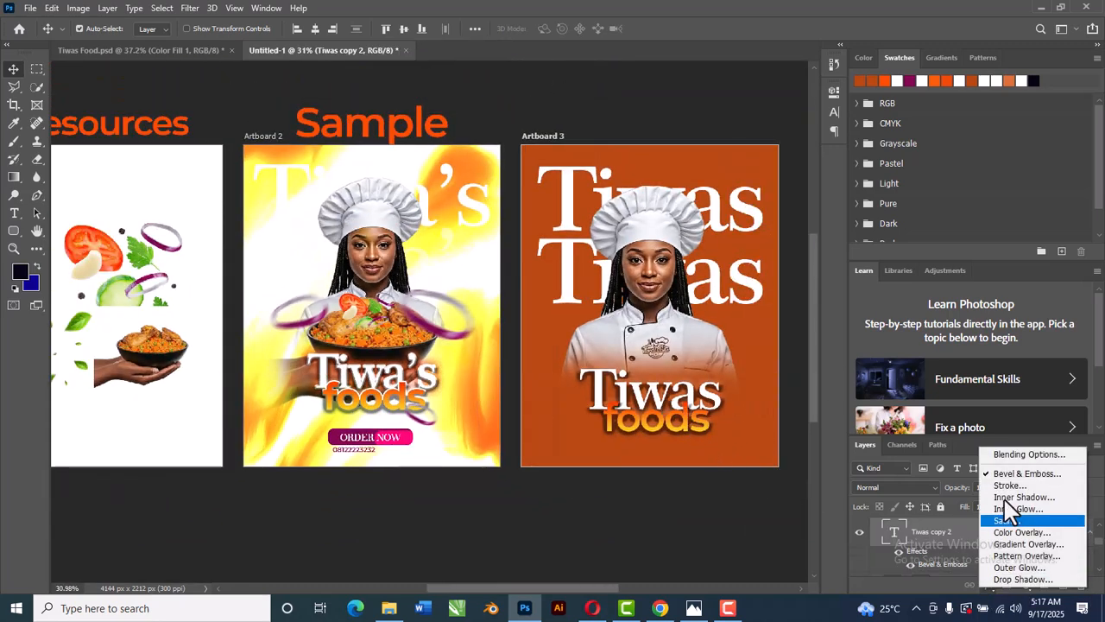
pyautogui.click(1006, 455)
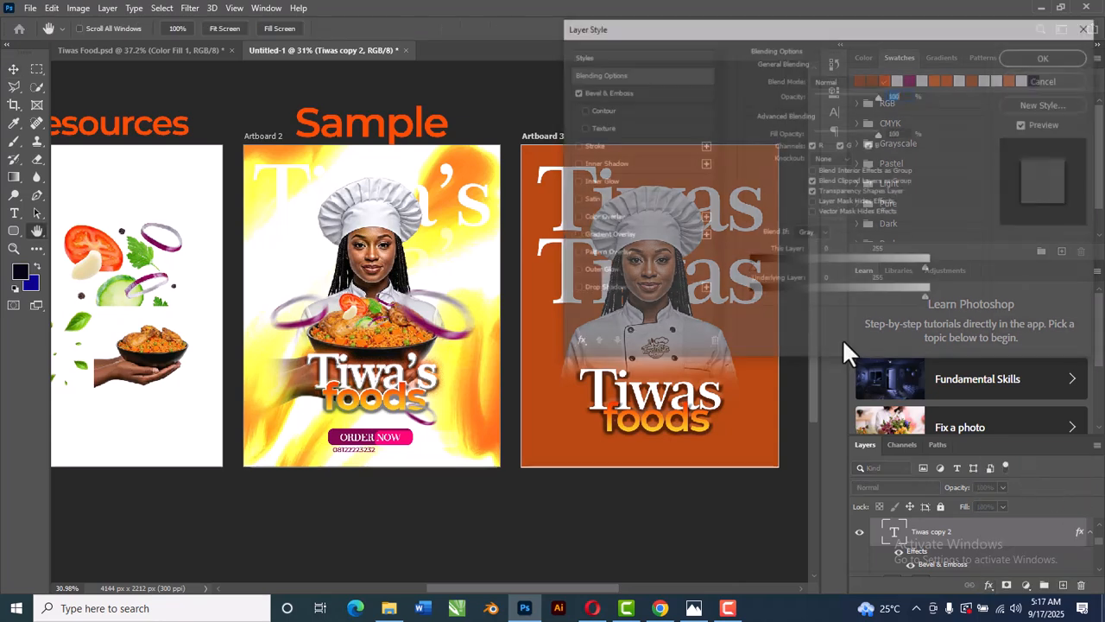
pyautogui.click(603, 273)
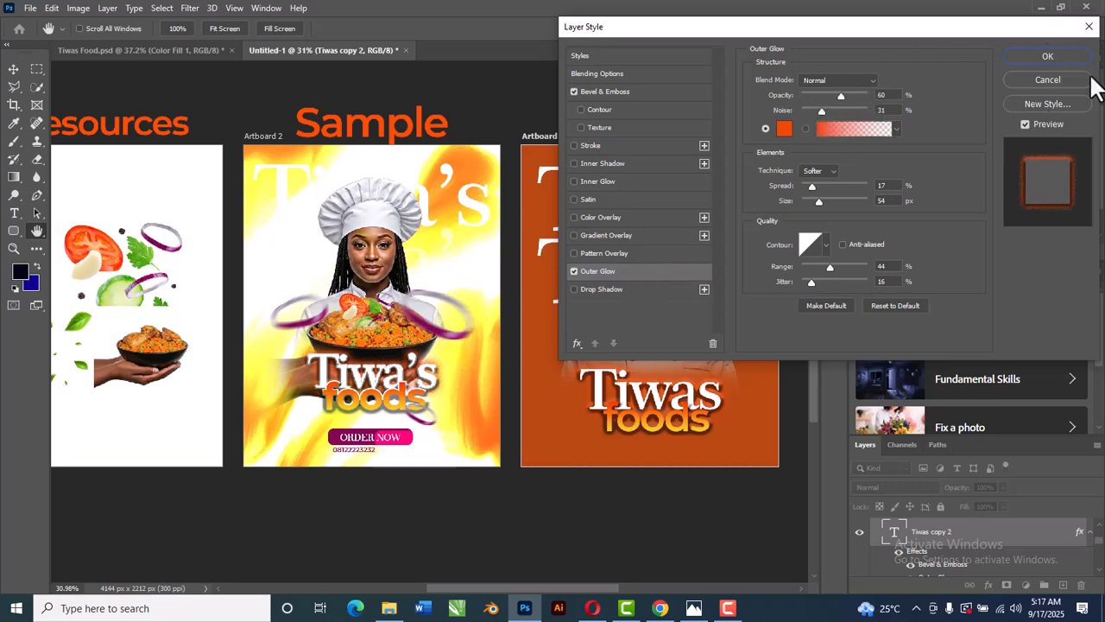
pyautogui.click(1057, 59)
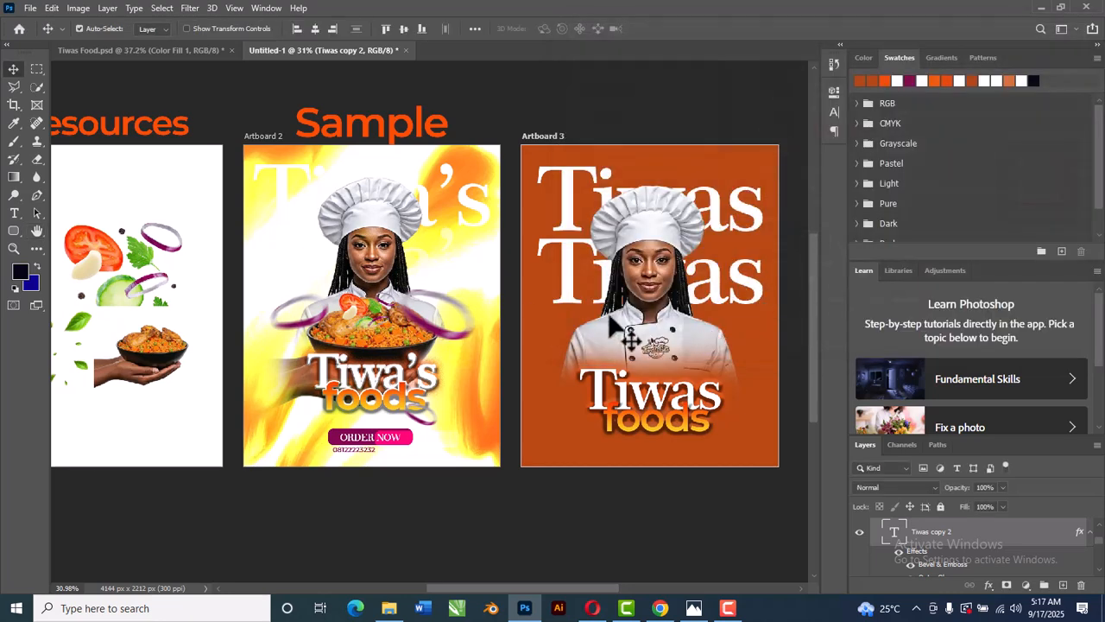
# Move the hand-held rice bowl image from the Resources artboard onto the chef's chest on Artboard 3
pyautogui.scroll(-1, 596, 314)
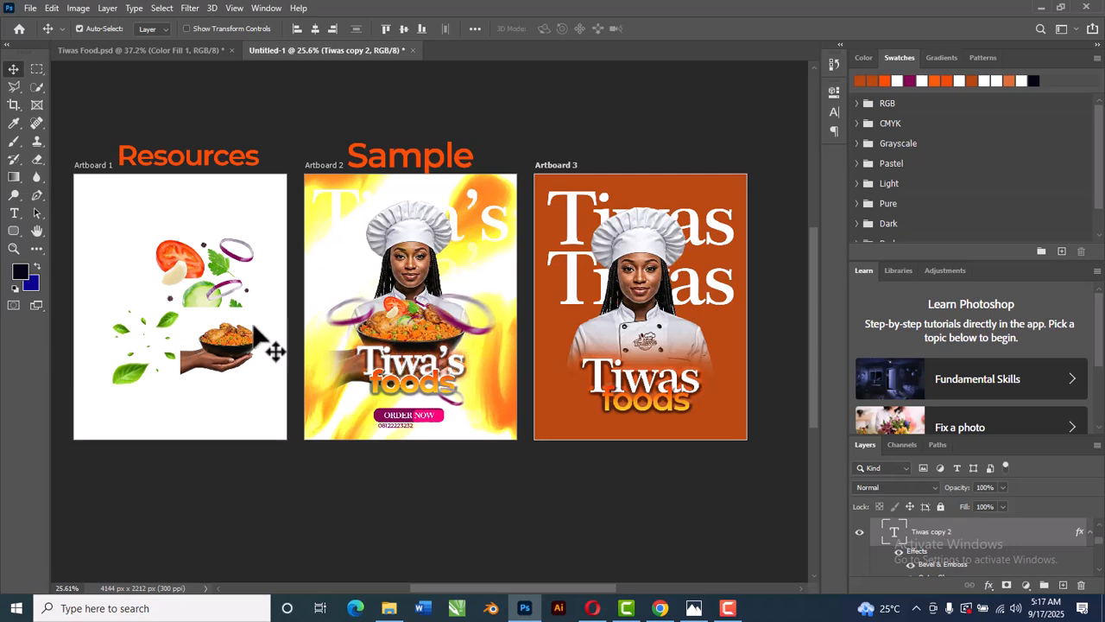
pyautogui.click(227, 348)
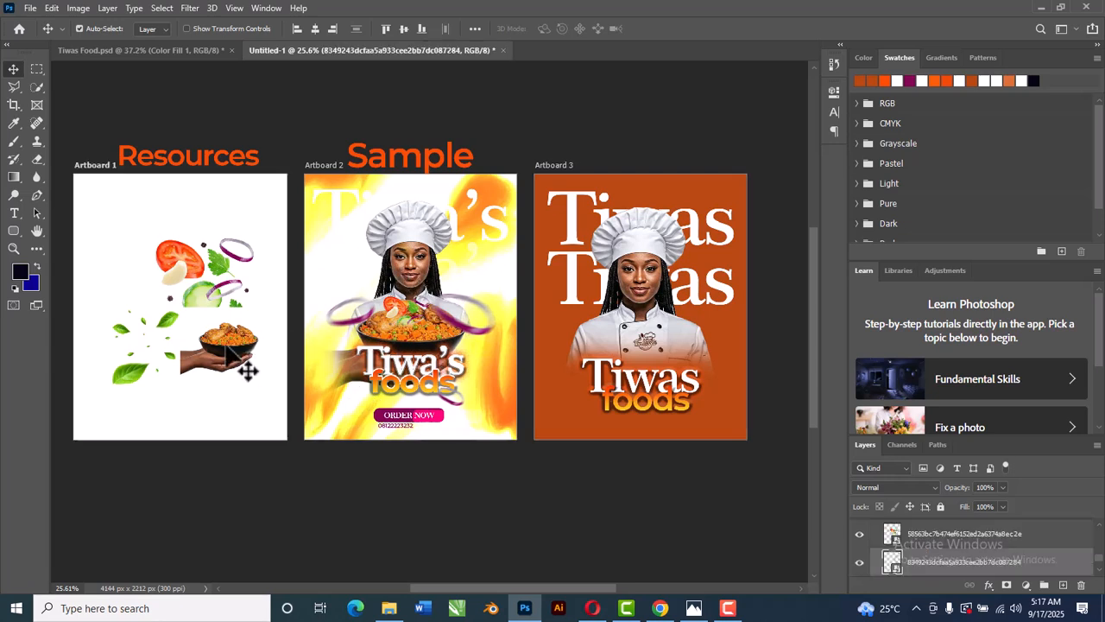
pyautogui.moveTo(229, 349); pyautogui.dragTo(634, 340)
# Scale the rice bowl image up to about 58% and position it in front of the chef's lower body
pyautogui.hotkey('ctrl', 't')
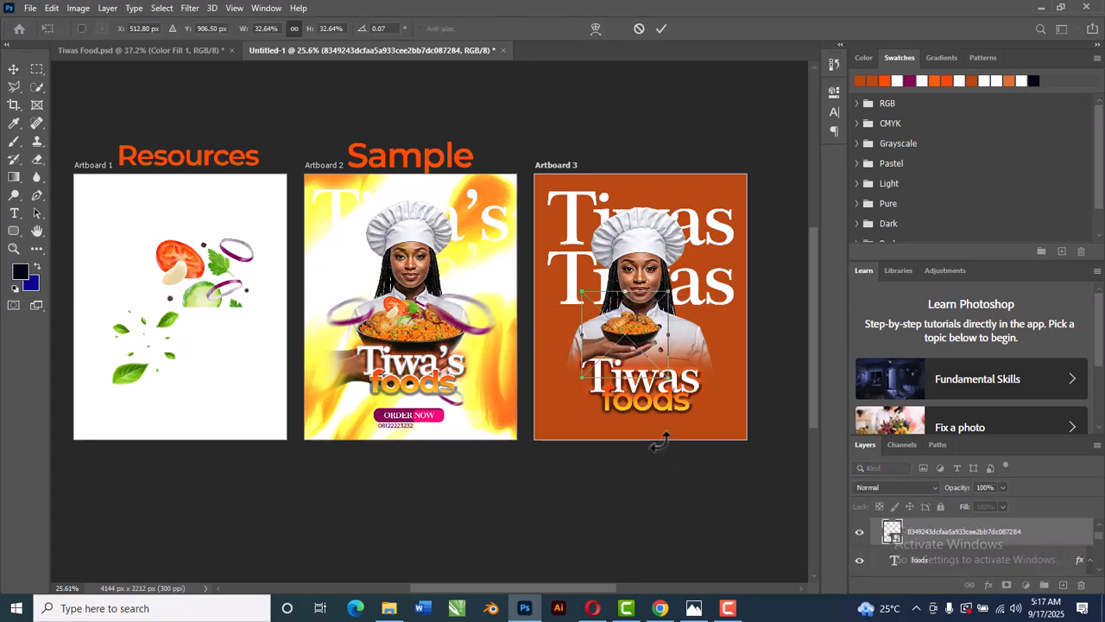
pyautogui.moveTo(667, 376); pyautogui.dragTo(718, 407)
pyautogui.moveTo(652, 353); pyautogui.dragTo(663, 368)
pyautogui.moveTo(716, 268); pyautogui.dragTo(715, 273)
pyautogui.moveTo(655, 369)
pyautogui.mouseDown()
pyautogui.moveTo(659, 379)
pyautogui.moveTo(652, 370)
pyautogui.mouseUp()
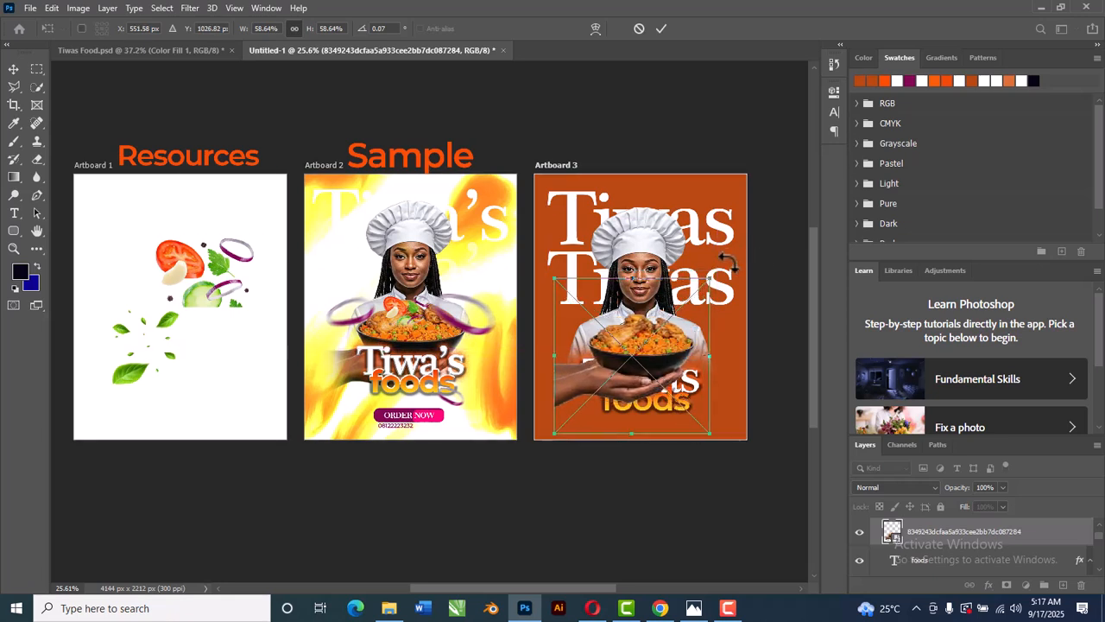
pyautogui.moveTo(713, 274); pyautogui.dragTo(718, 273)
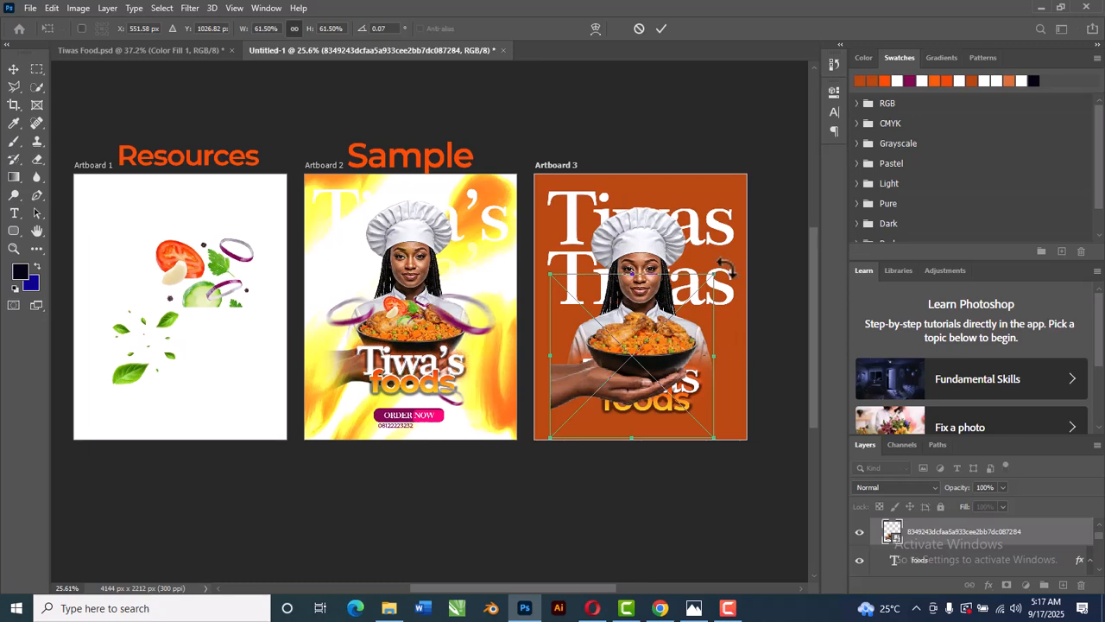
pyautogui.moveTo(718, 275); pyautogui.dragTo(713, 275)
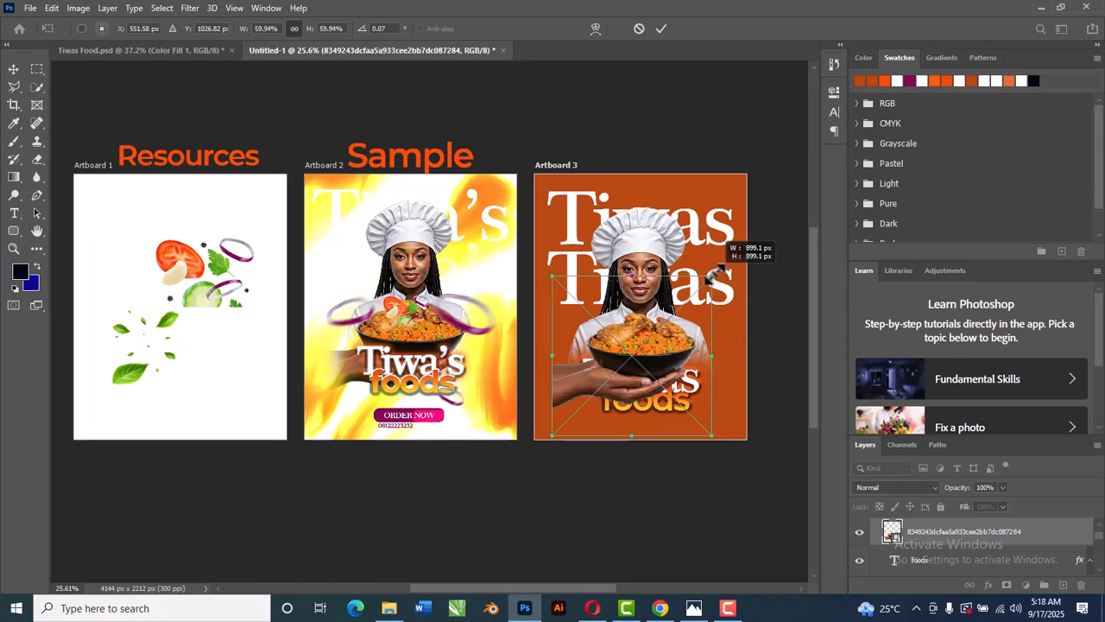
pyautogui.moveTo(714, 274); pyautogui.dragTo(709, 274)
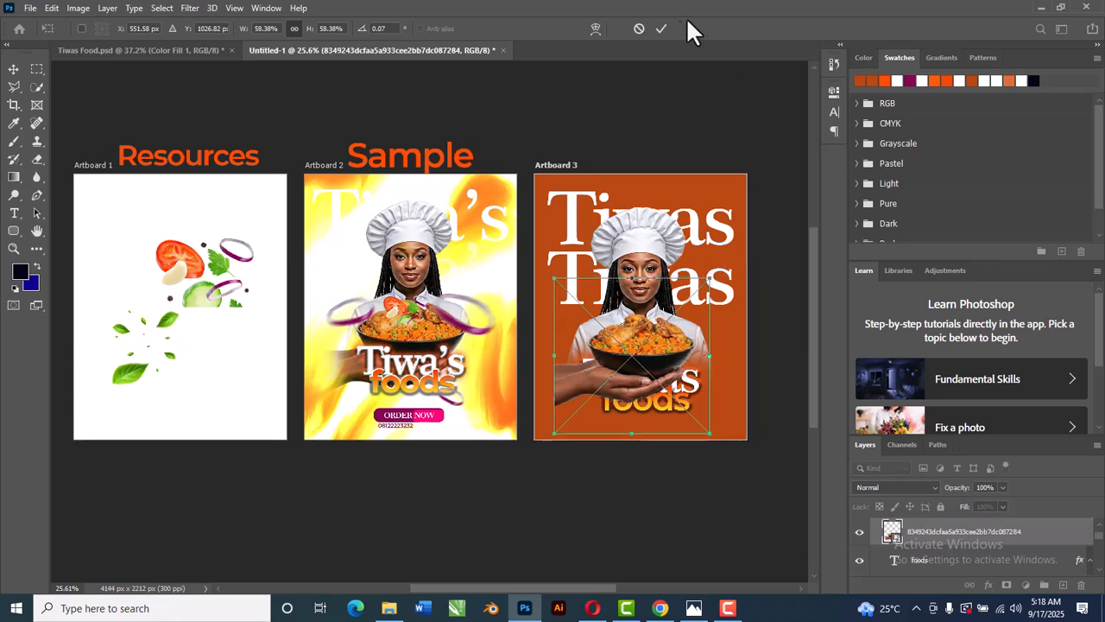
pyautogui.click(662, 29)
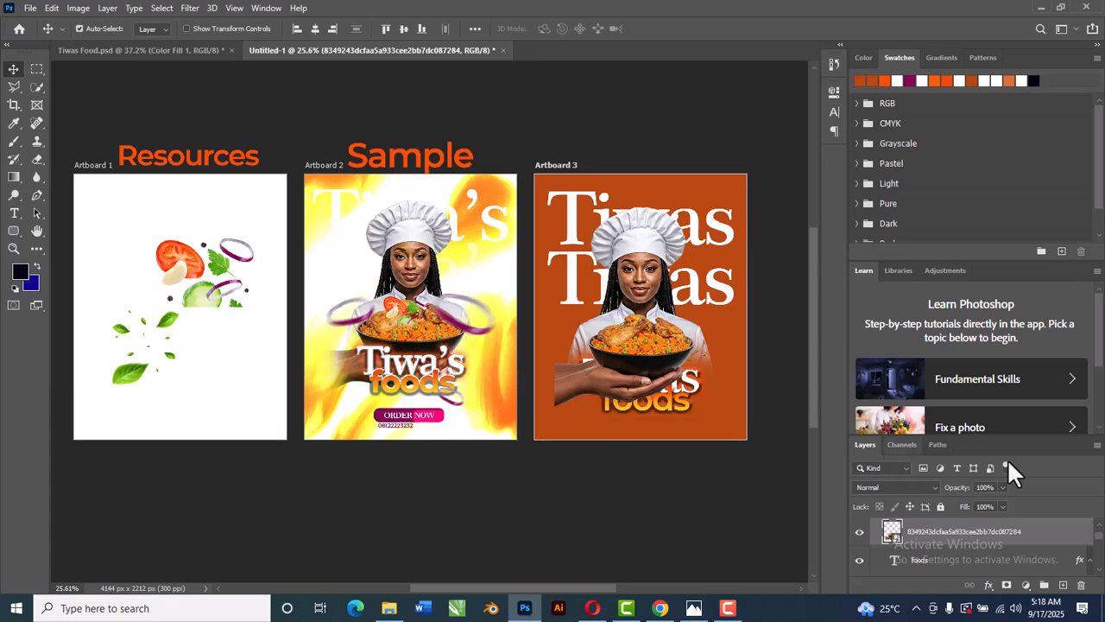
# Stack the rice bowl layer below the front "Tiwas" and "foods" text layers and shift the bowl left by about 31 px
pyautogui.moveTo(987, 538); pyautogui.dragTo(982, 563)
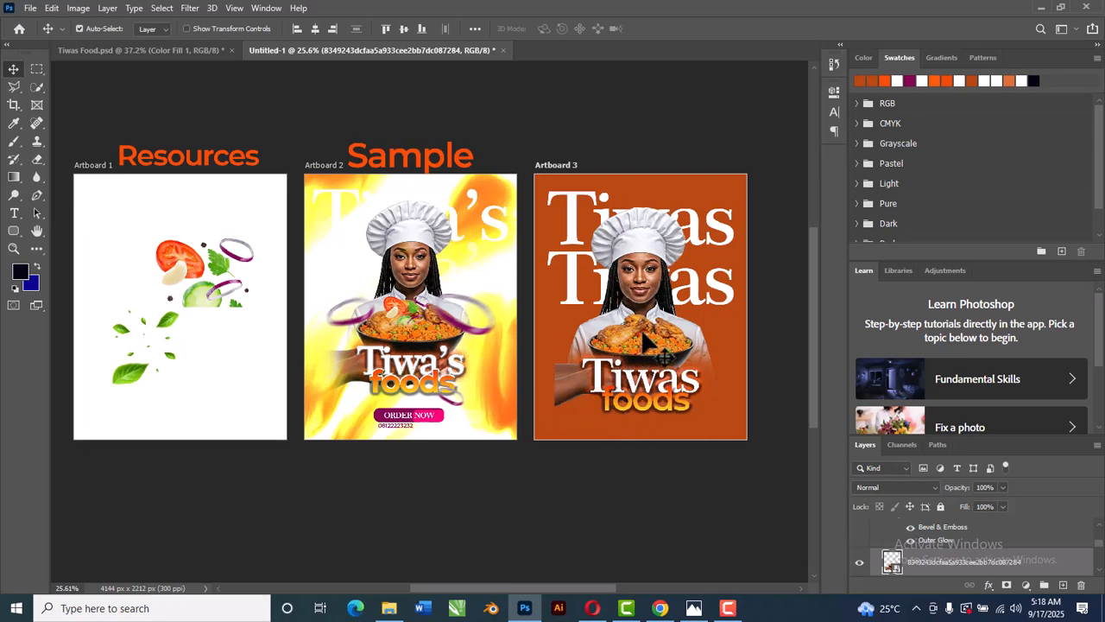
pyautogui.moveTo(646, 342); pyautogui.dragTo(642, 344)
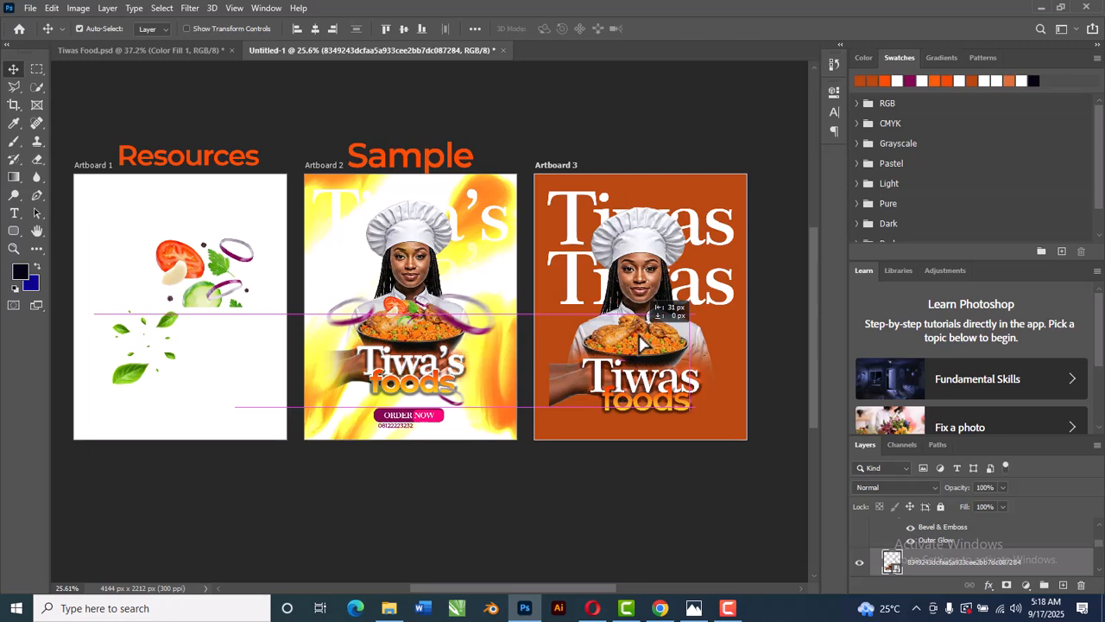
pyautogui.moveTo(641, 338); pyautogui.dragTo(641, 339)
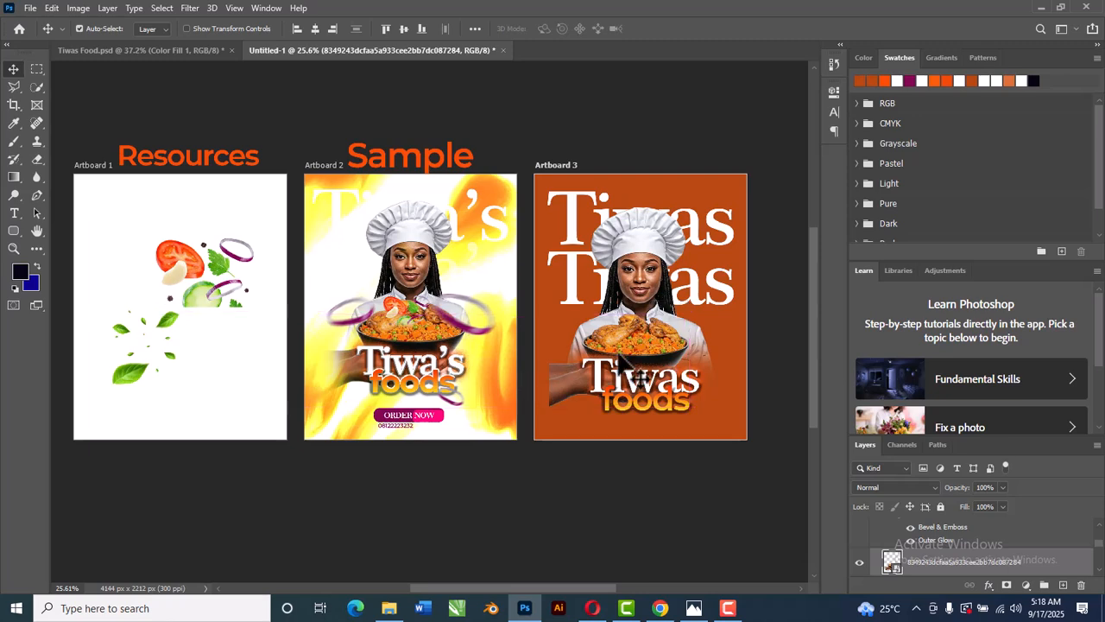
pyautogui.scroll(2, 626, 392)
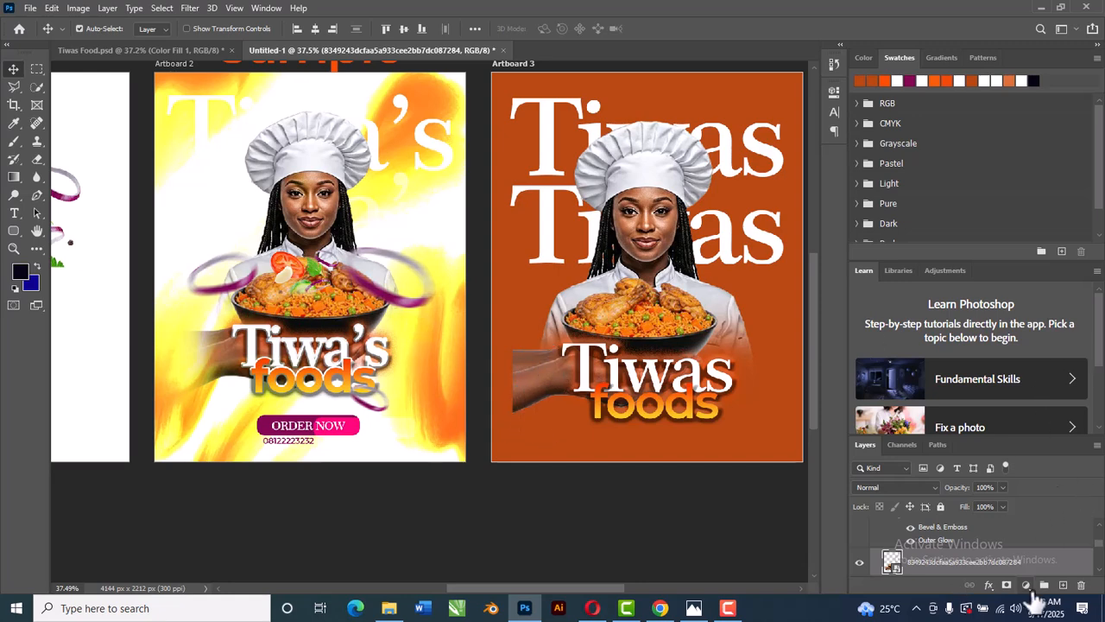
# Add a layer mask to the rice bowl image and fade out the outer forearm with a soft black brush
pyautogui.click(1006, 584)
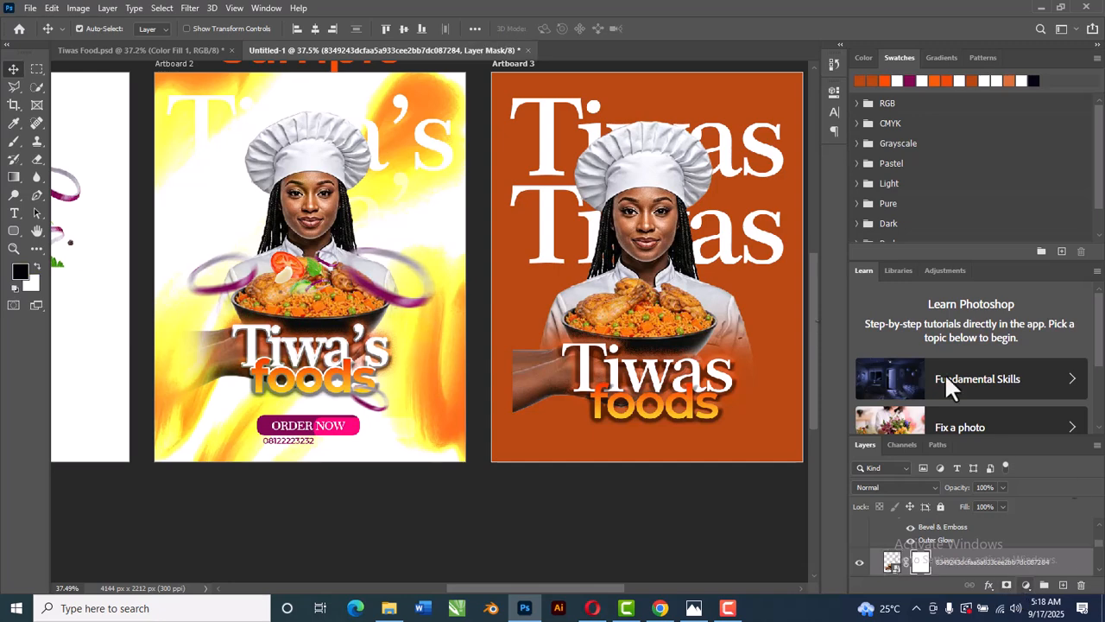
pyautogui.click(14, 143)
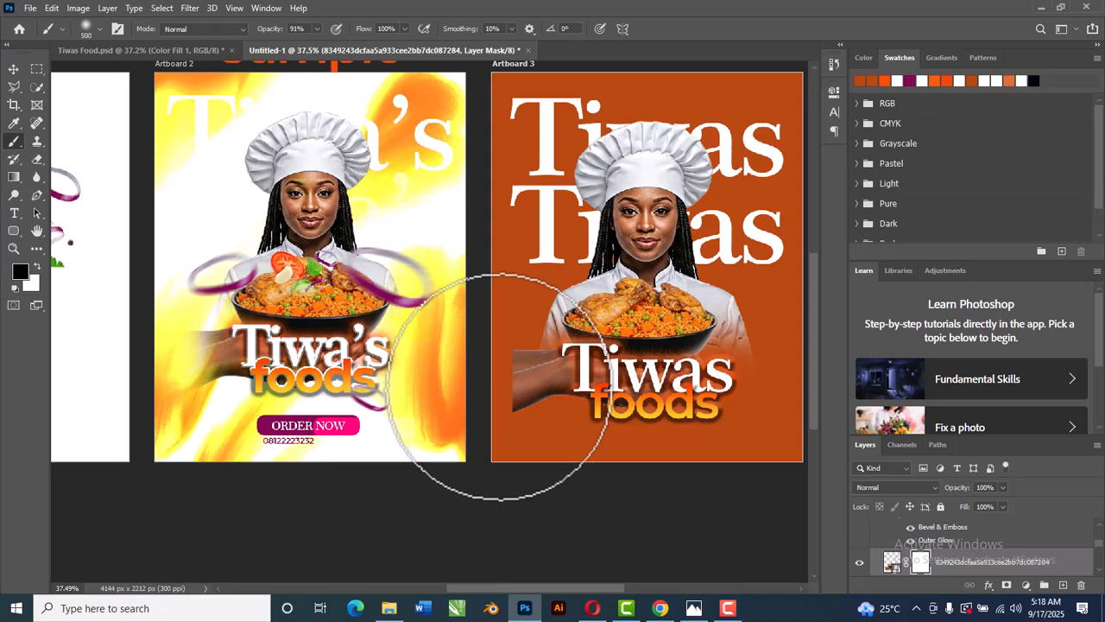
pyautogui.press('[')
pyautogui.press(']')
pyautogui.press(']')
pyautogui.moveTo(530, 395)
pyautogui.mouseDown()
pyautogui.moveTo(493, 456)
pyautogui.moveTo(491, 352)
pyautogui.moveTo(492, 422)
pyautogui.moveTo(481, 358)
pyautogui.moveTo(444, 369)
pyautogui.mouseUp()
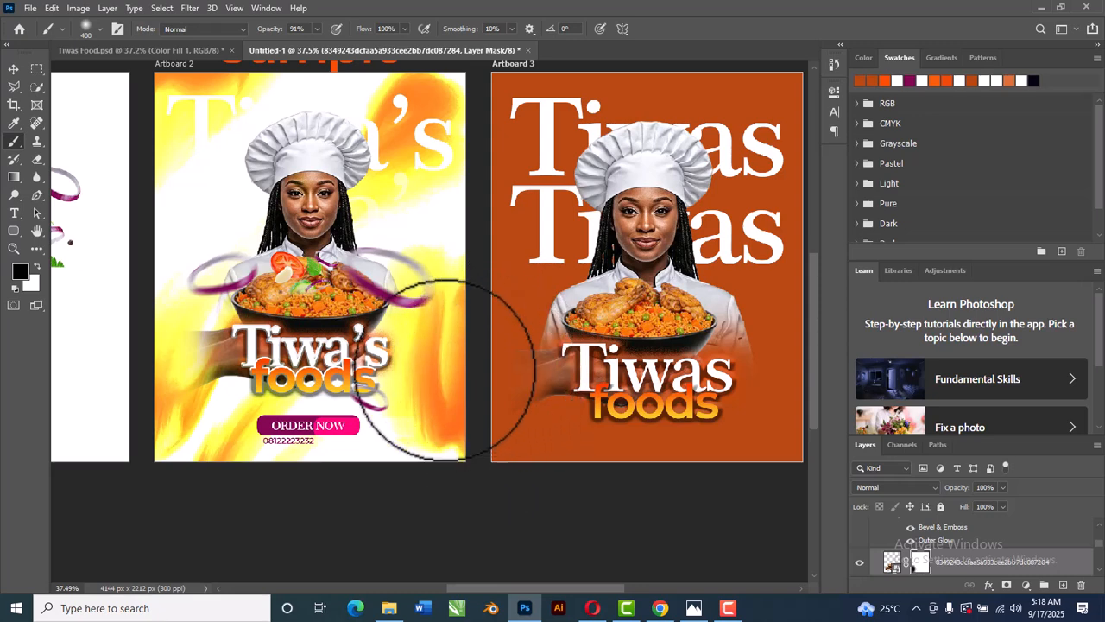
# Move the sliced vegetables image from the Resources artboard onto the rice bowl on Artboard 3
pyautogui.scroll(-3, 449, 340)
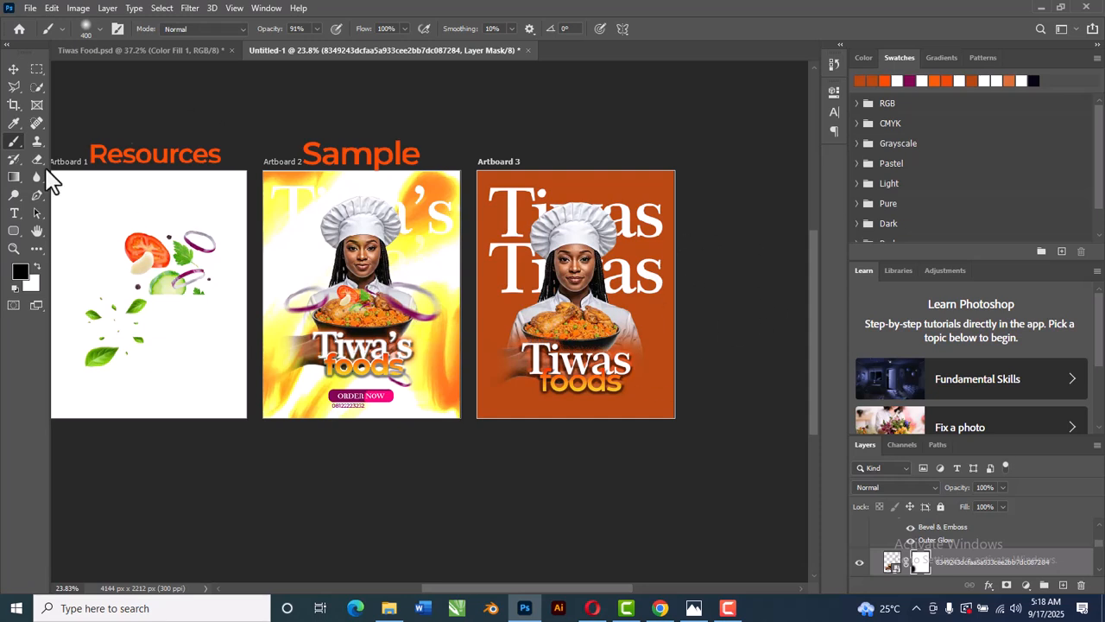
pyautogui.click(14, 71)
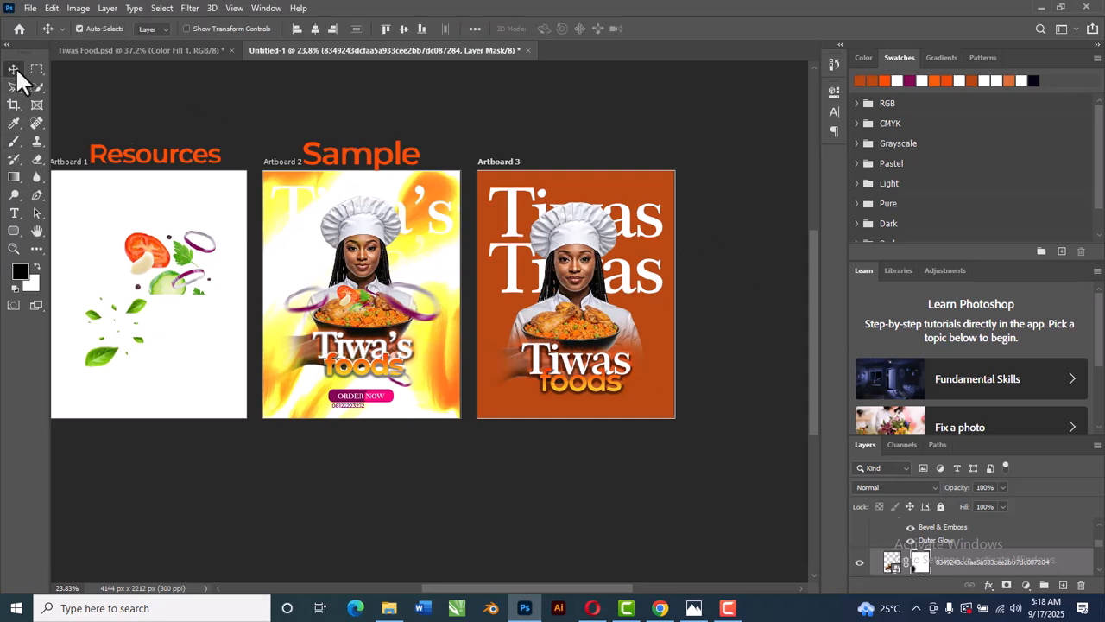
pyautogui.click(203, 257)
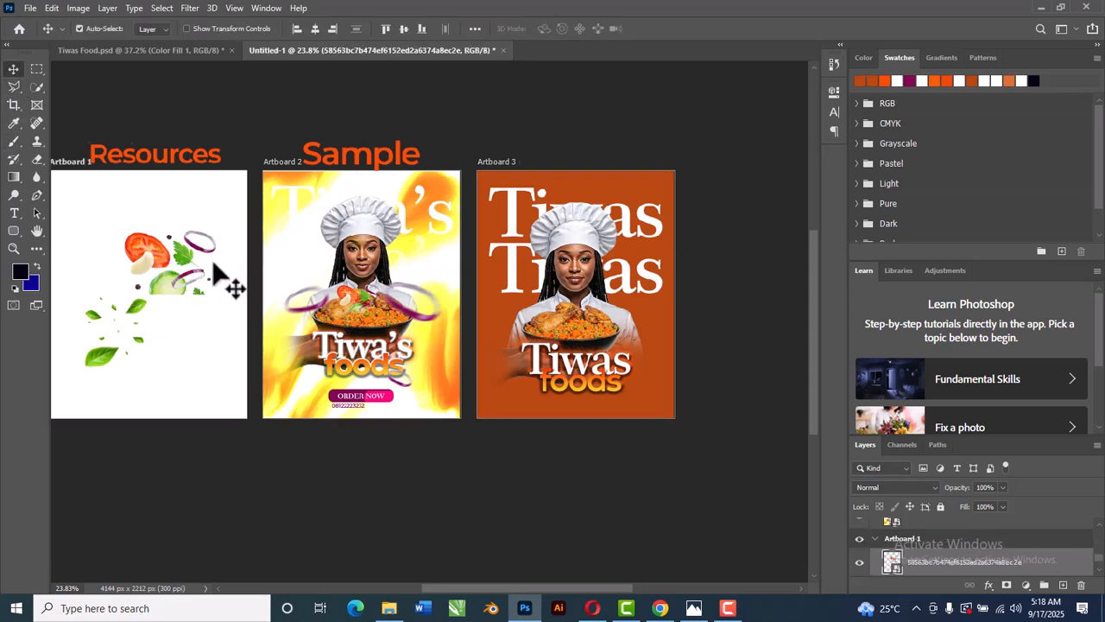
pyautogui.moveTo(171, 282); pyautogui.dragTo(578, 326)
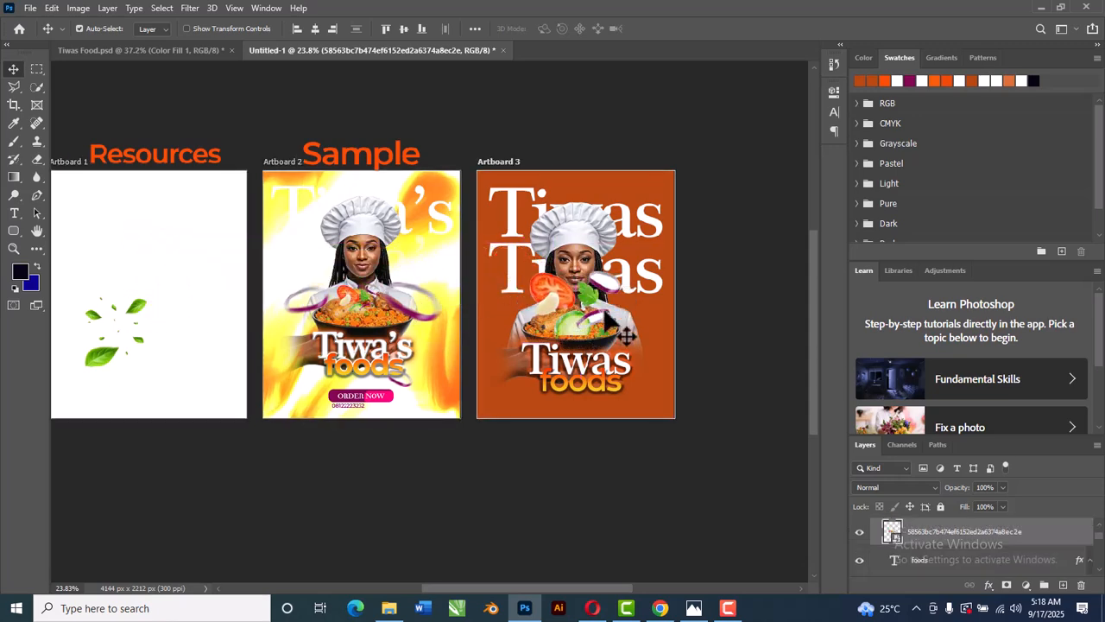
# Scale the vegetables image down and position it on top of the chicken and rice in the bowl
pyautogui.scroll(3, 604, 309)
pyautogui.hotkey('ctrl', 't')
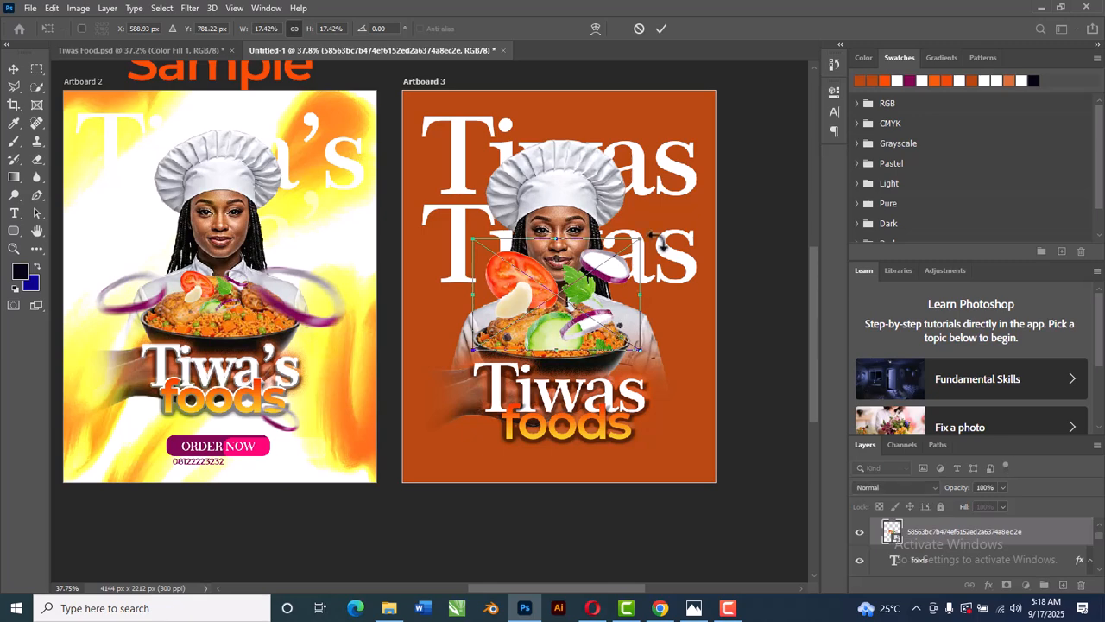
pyautogui.moveTo(636, 246); pyautogui.dragTo(602, 270)
pyautogui.moveTo(577, 312); pyautogui.dragTo(578, 325)
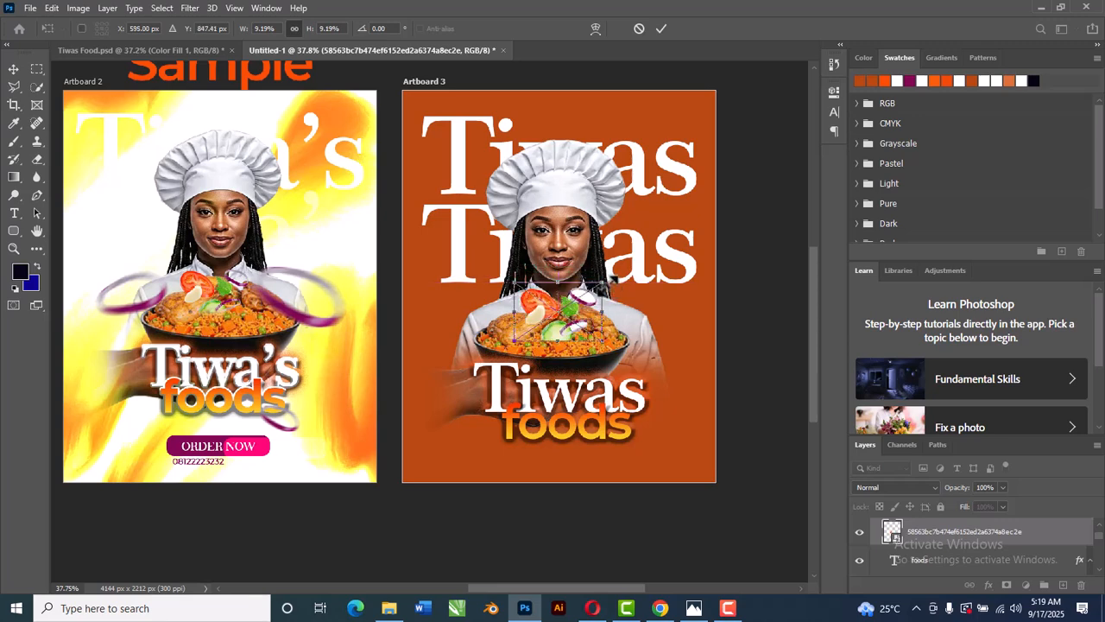
pyautogui.moveTo(612, 277); pyautogui.dragTo(599, 280)
pyautogui.moveTo(554, 316); pyautogui.dragTo(547, 322)
pyautogui.click(657, 29)
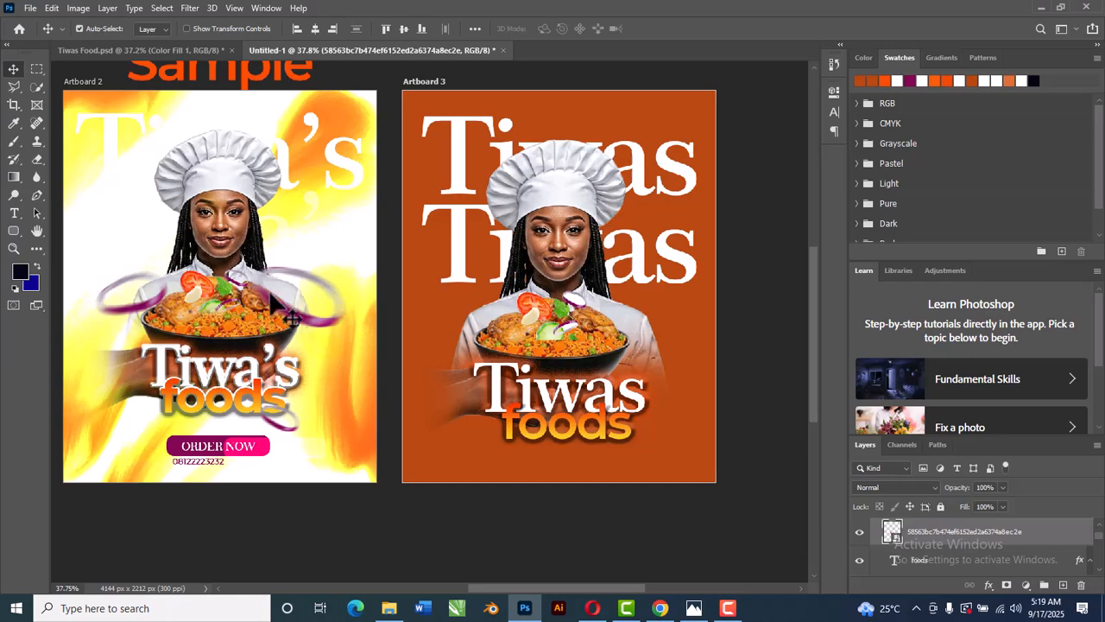
# Examine the vegetables on the rice bowl up close, comparing the design with their layer hidden and shown
pyautogui.scroll(2, 586, 293)
pyautogui.scroll(2, 586, 293)
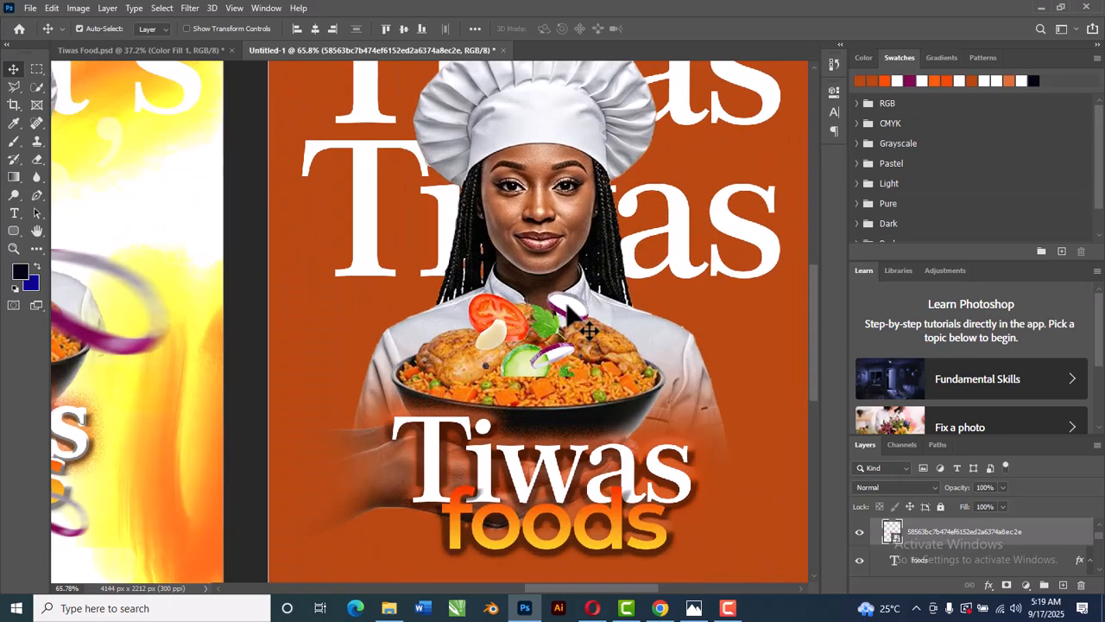
pyautogui.scroll(-2, 610, 327)
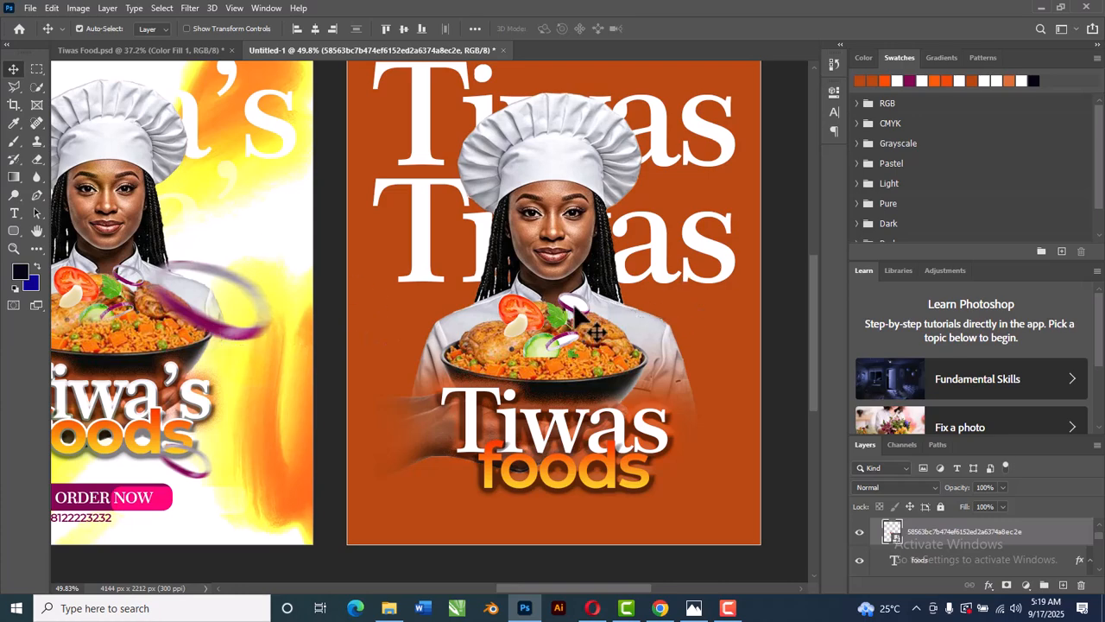
pyautogui.scroll(3, 561, 332)
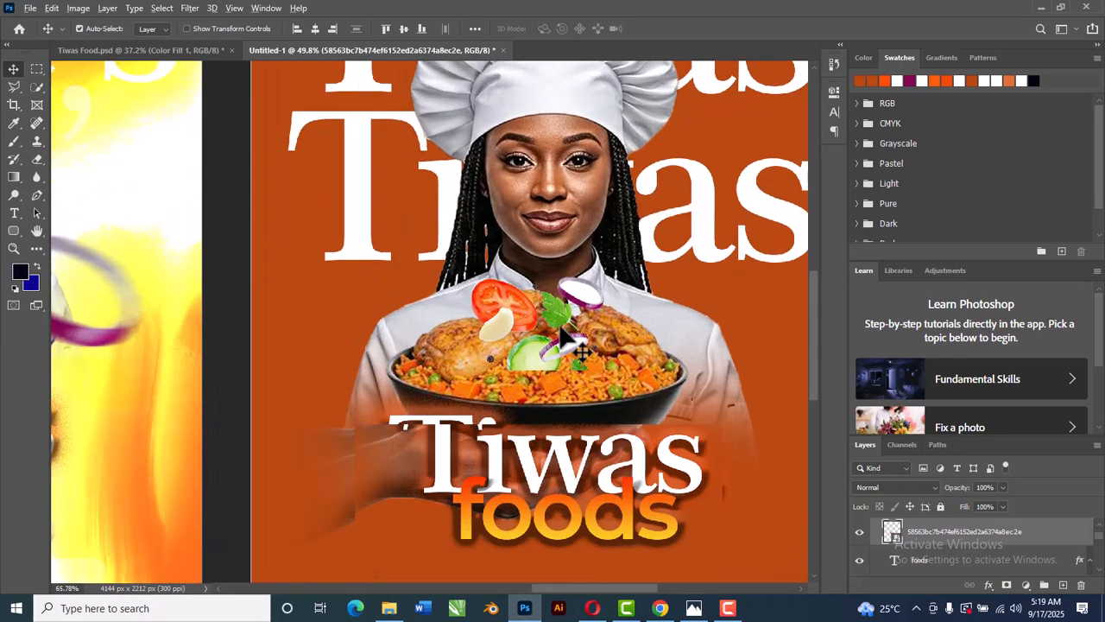
pyautogui.scroll(-1, 575, 306)
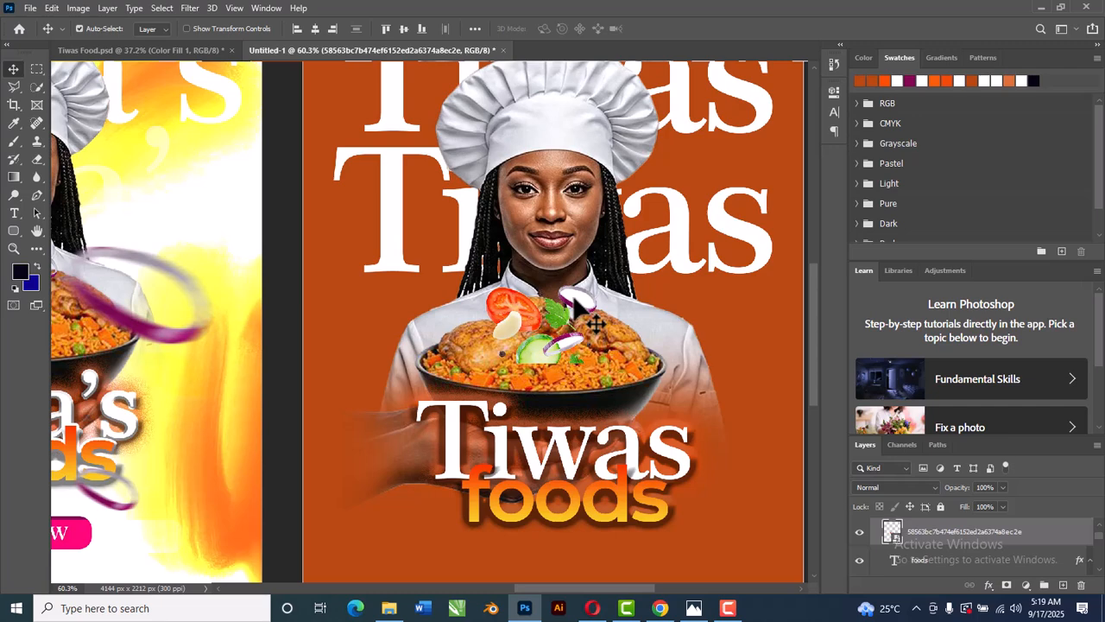
pyautogui.click(859, 531)
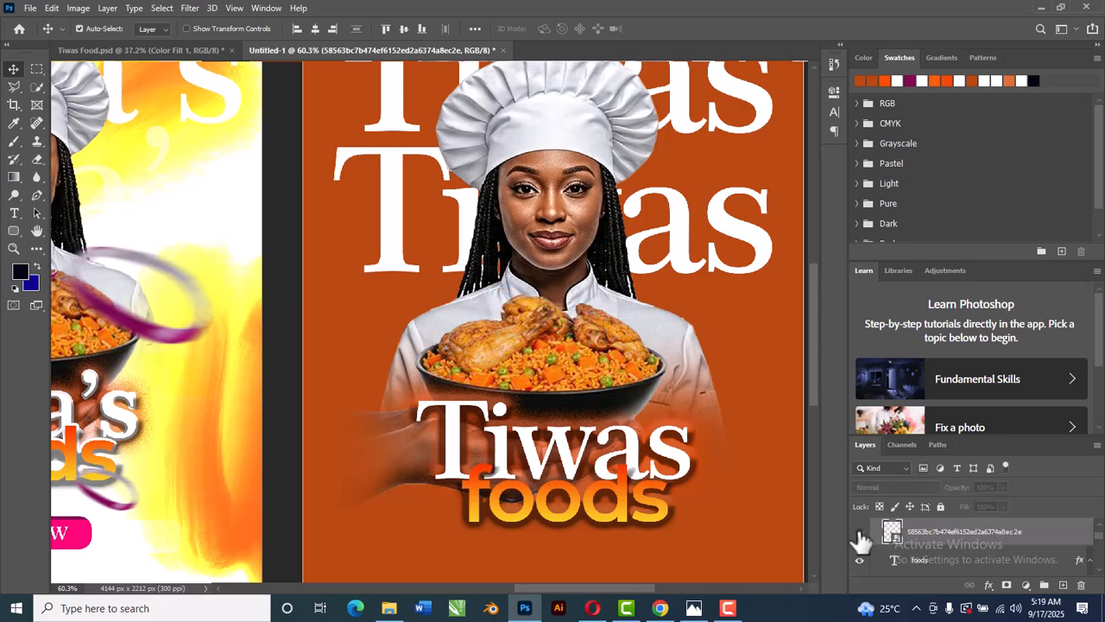
pyautogui.click(859, 532)
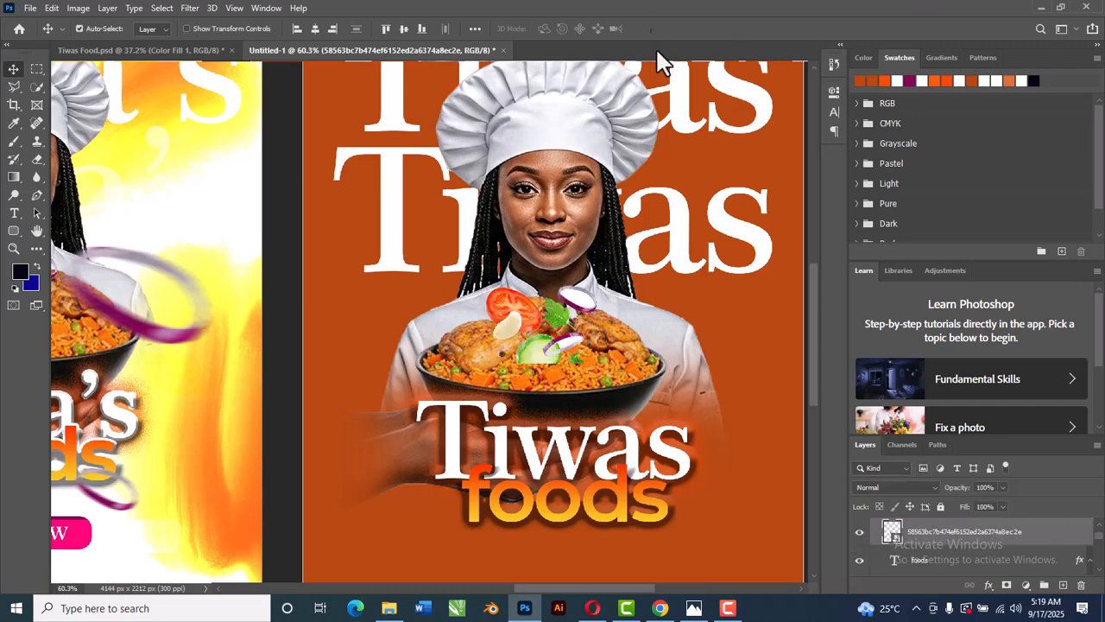
# Rasterize the vegetables layer and delete the white centre of the upper onion ring using the Magic Wand
pyautogui.rightClick(998, 534)
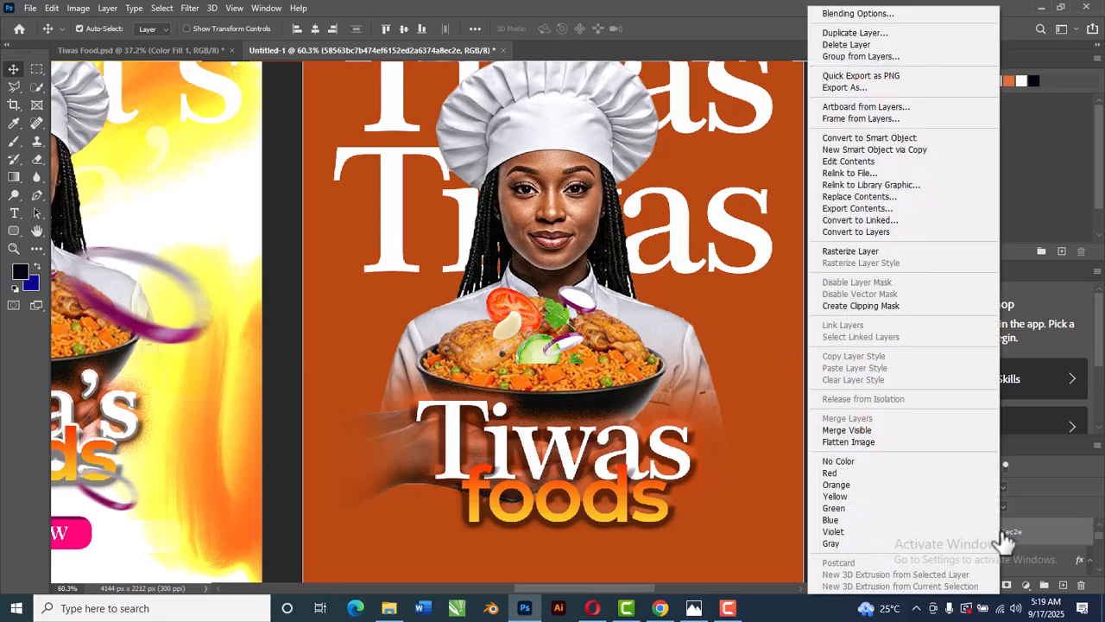
pyautogui.click(893, 251)
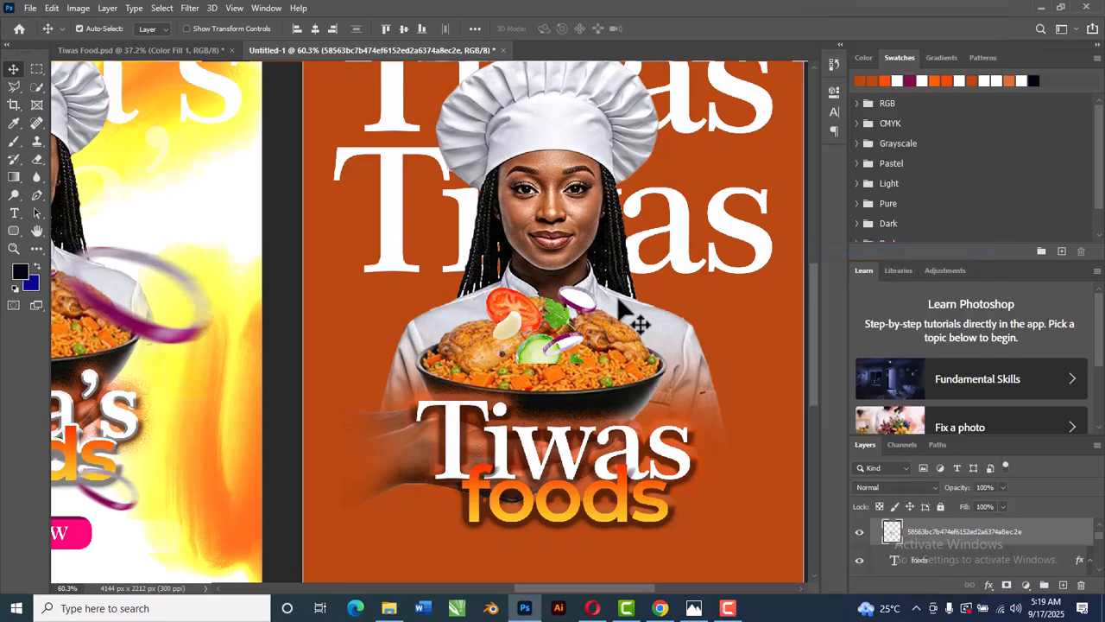
pyautogui.scroll(2, 596, 324)
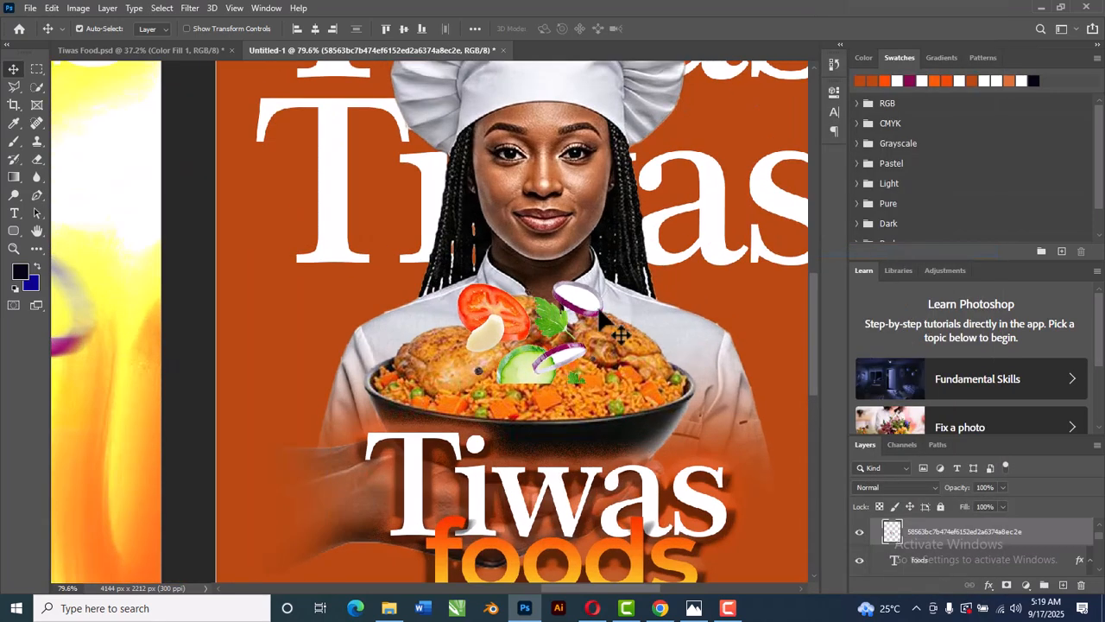
pyautogui.click(37, 90)
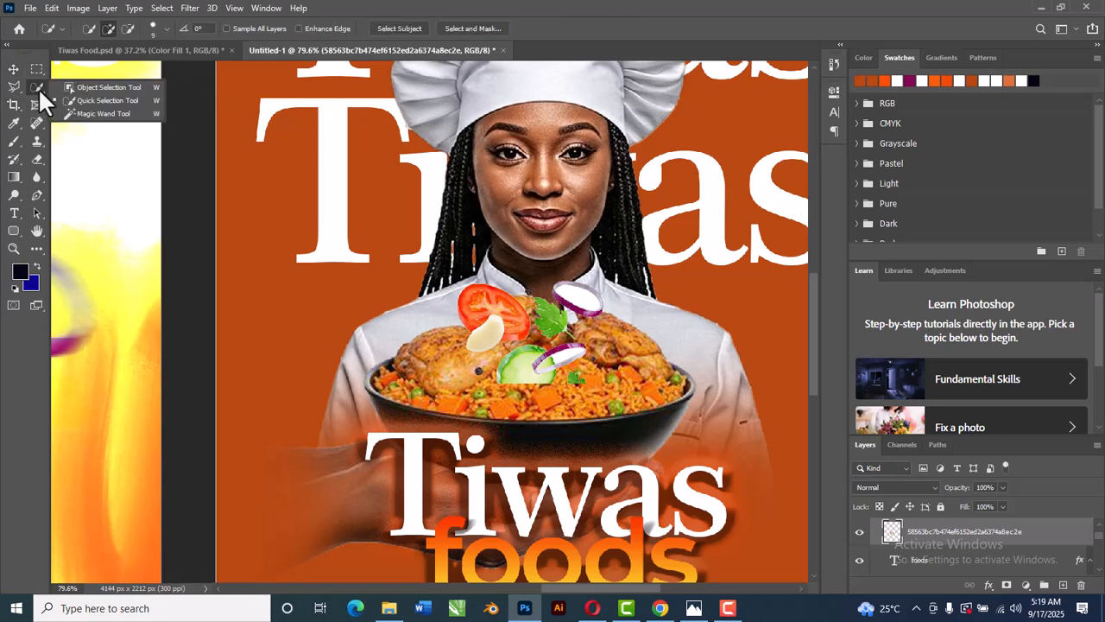
pyautogui.click(74, 115)
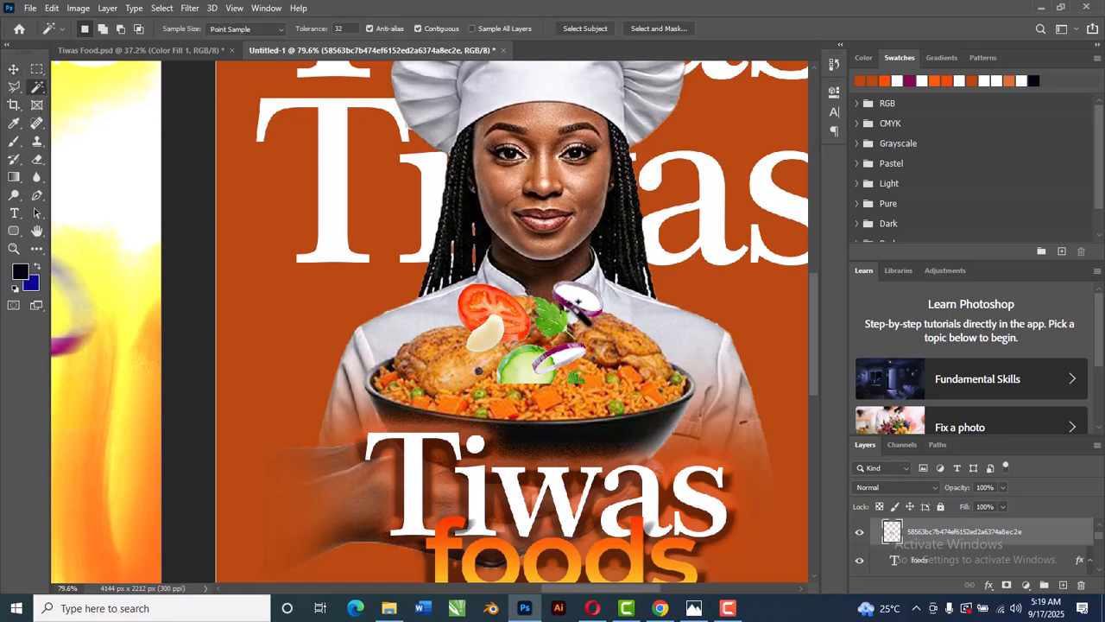
pyautogui.click(579, 297)
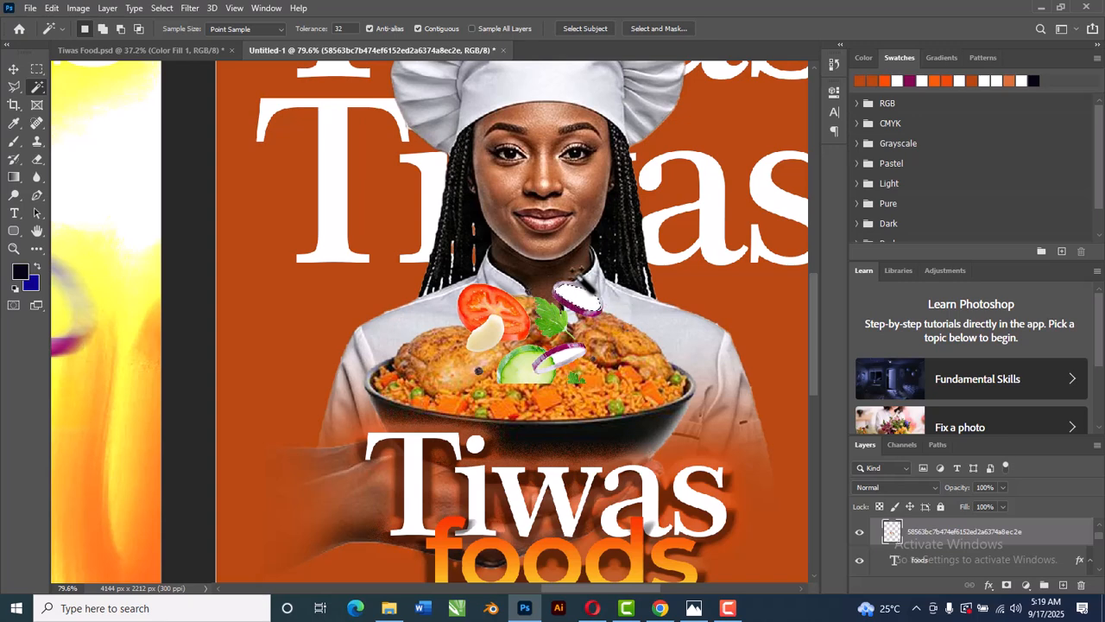
pyautogui.press('Delete')
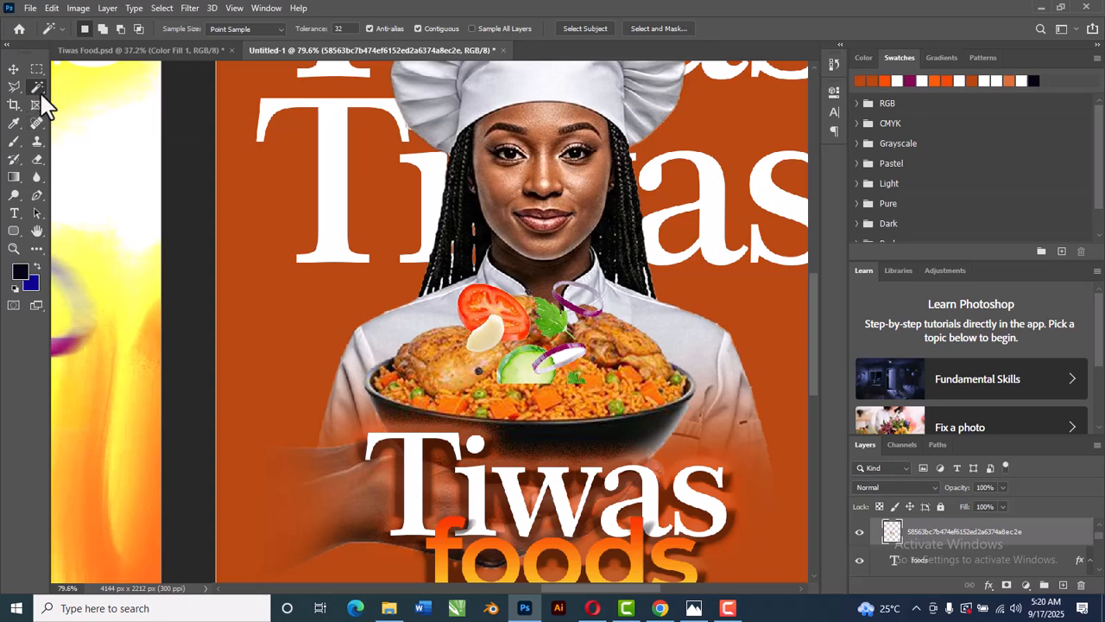
# Select the hollow upper onion ring with Quick Selection, copy it to a new layer and check the isolated ring
pyautogui.rightClick(39, 90)
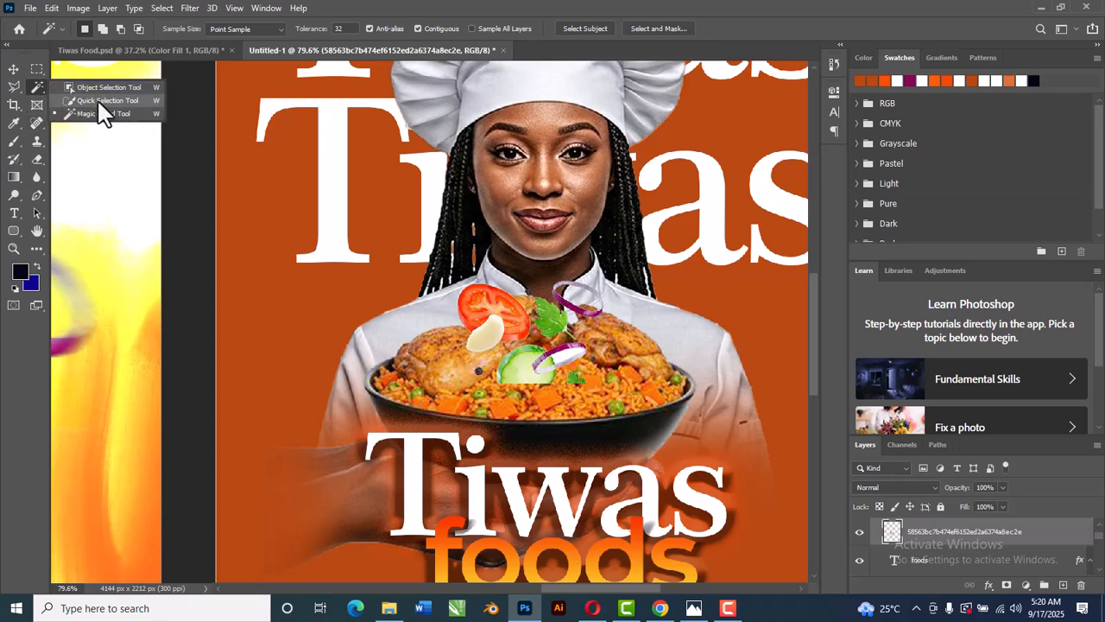
pyautogui.click(91, 102)
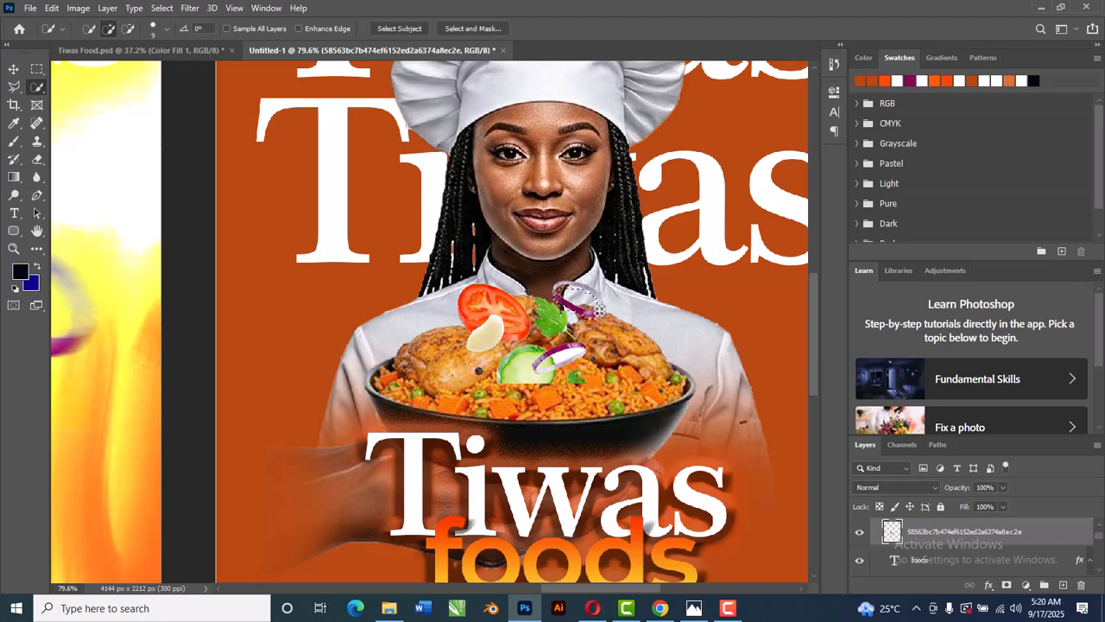
pyautogui.hotkey('ctrl', 'z')
pyautogui.moveTo(558, 288); pyautogui.dragTo(595, 295)
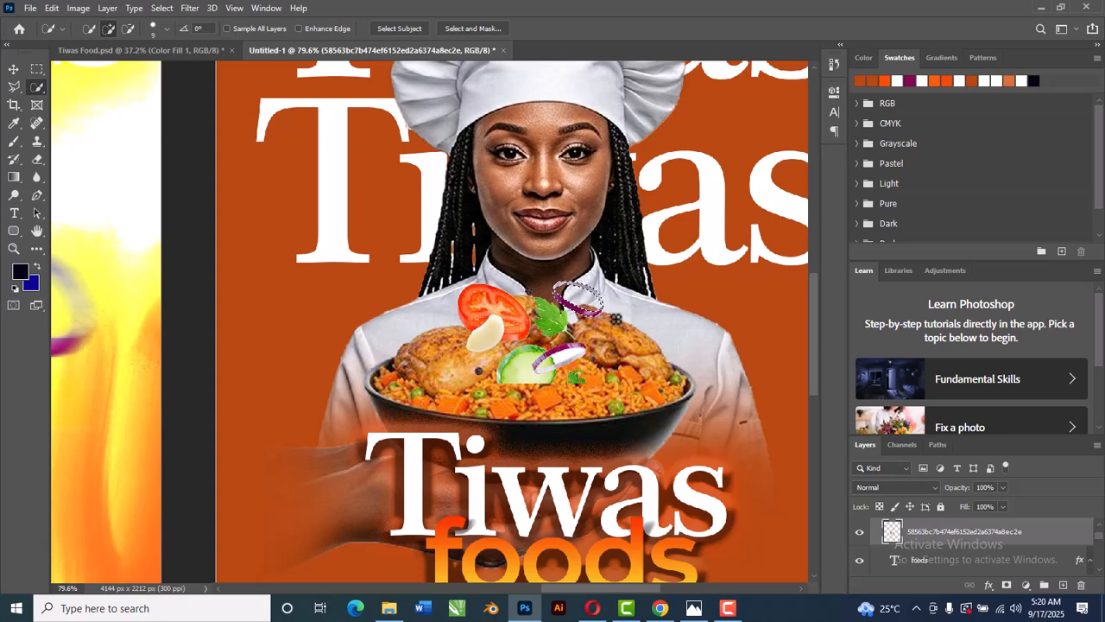
pyautogui.hotkey('ctrl', 'j')
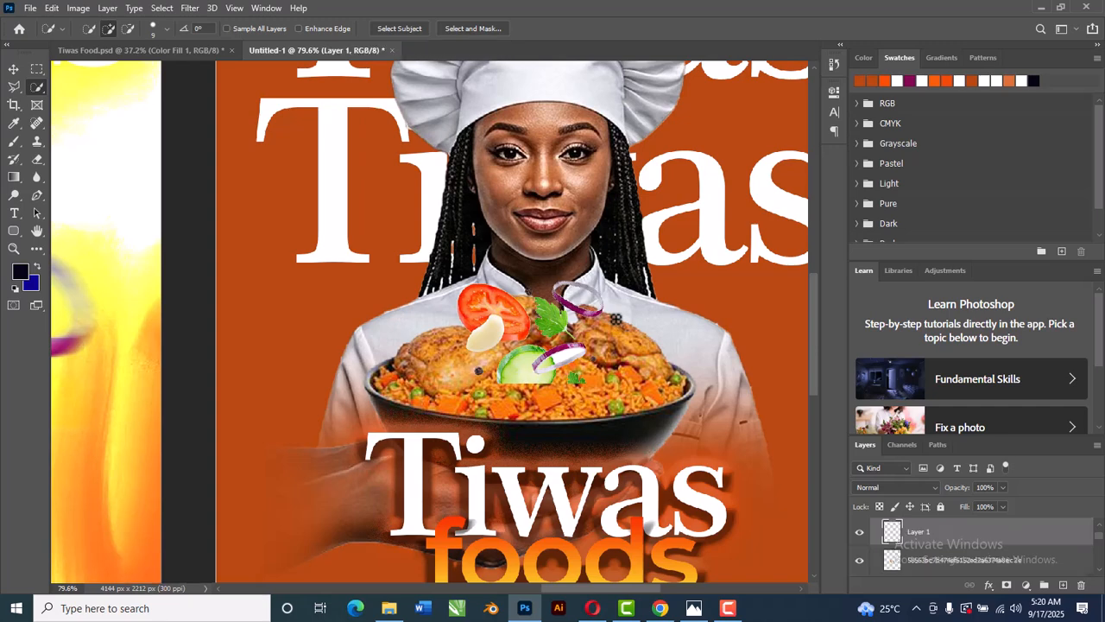
pyautogui.click(859, 560)
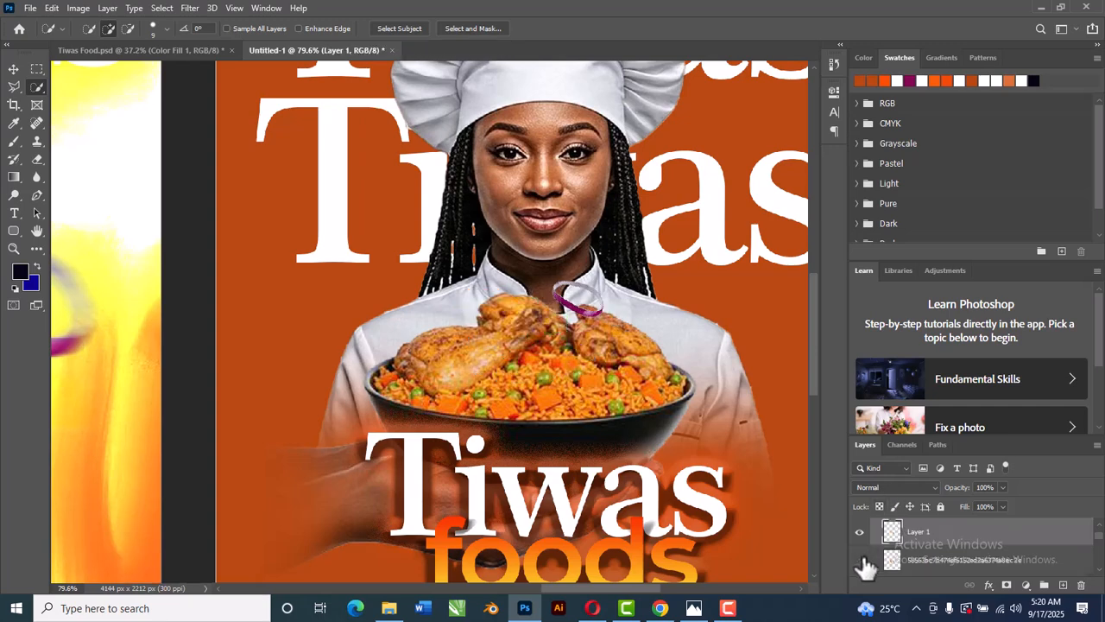
pyautogui.click(859, 560)
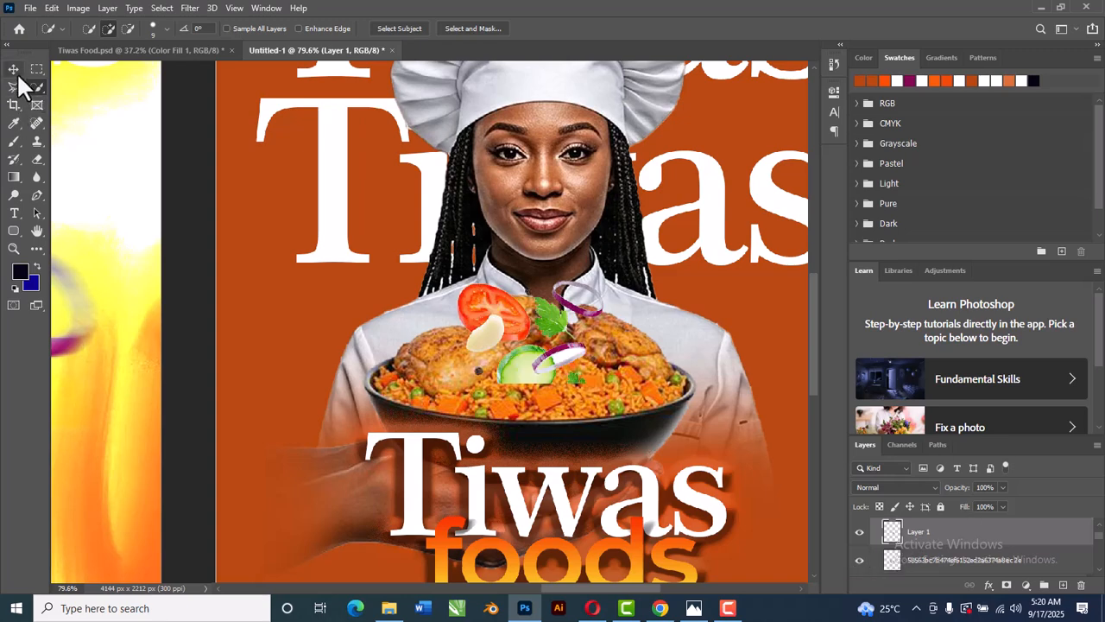
# Enlarge the copied onion ring to about 364% and place it beside the right edge of the rice bowl
pyautogui.press('v')
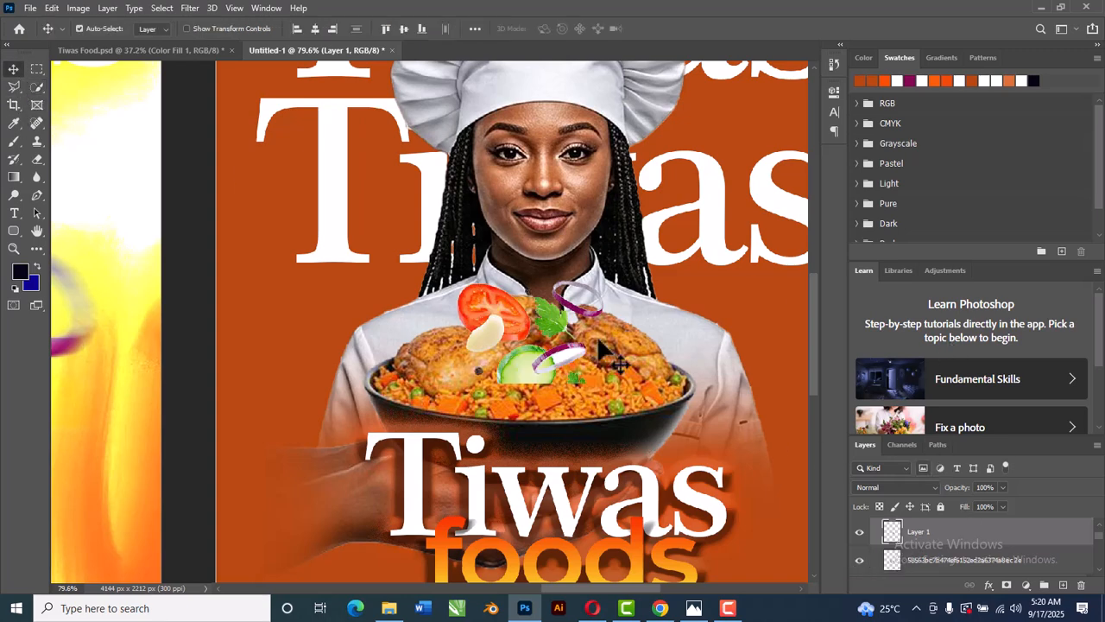
pyautogui.hotkey('ctrl', 't')
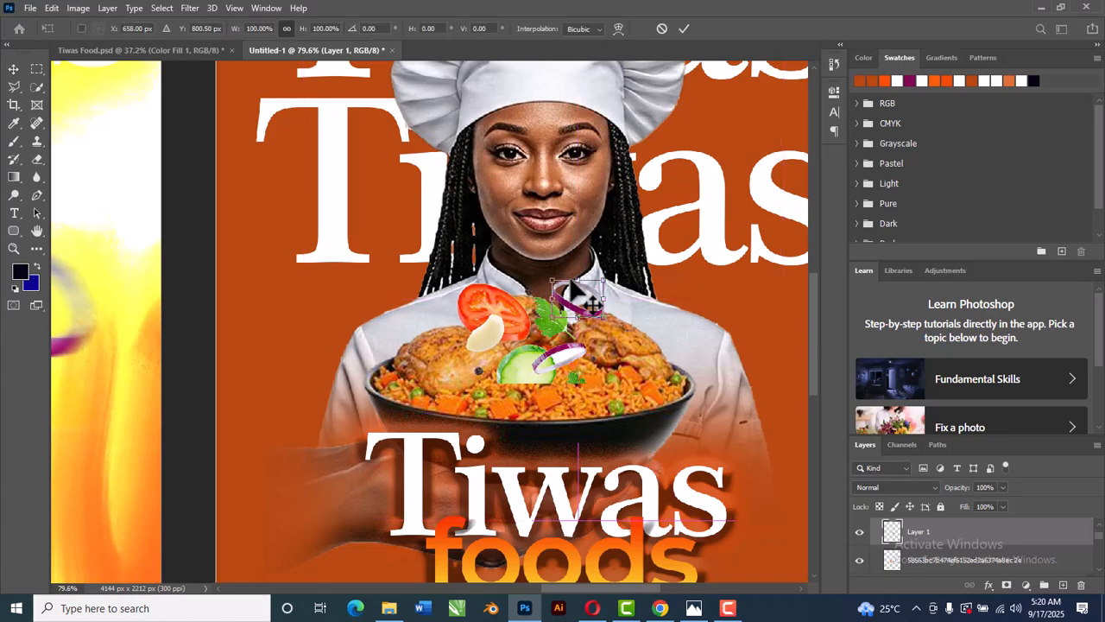
pyautogui.moveTo(604, 316); pyautogui.dragTo(673, 366)
pyautogui.scroll(-6, 591, 293)
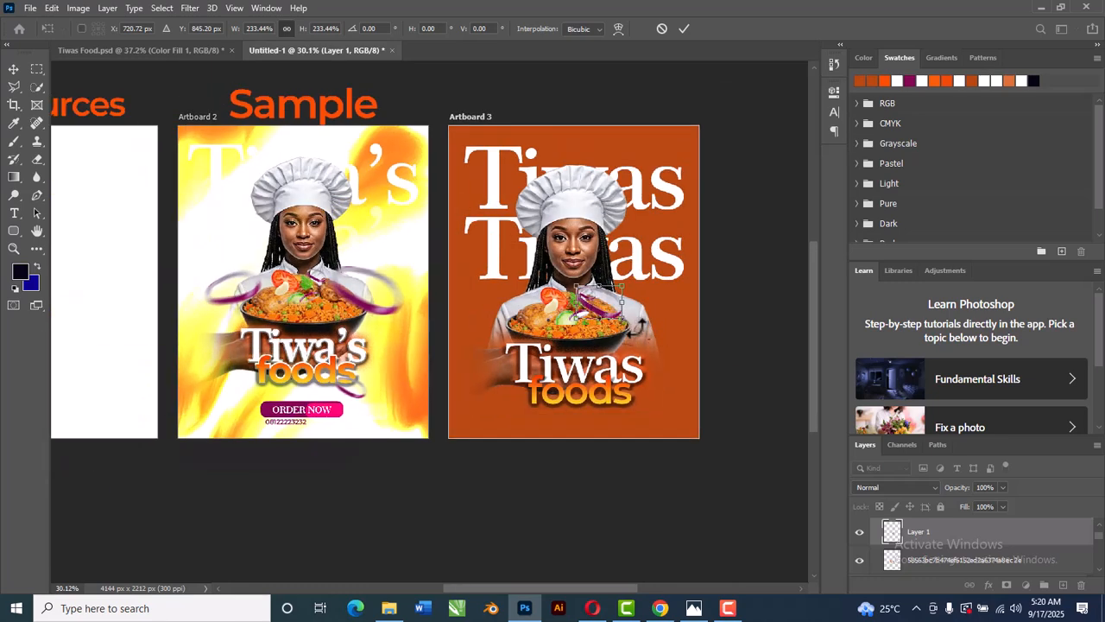
pyautogui.moveTo(624, 304); pyautogui.dragTo(680, 346)
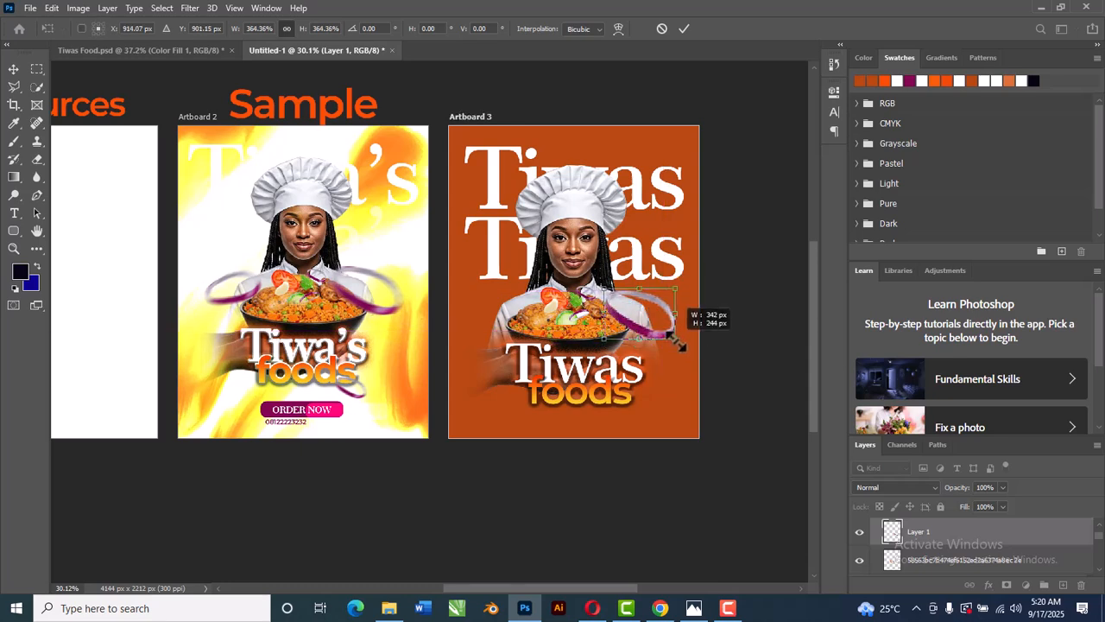
pyautogui.click(683, 29)
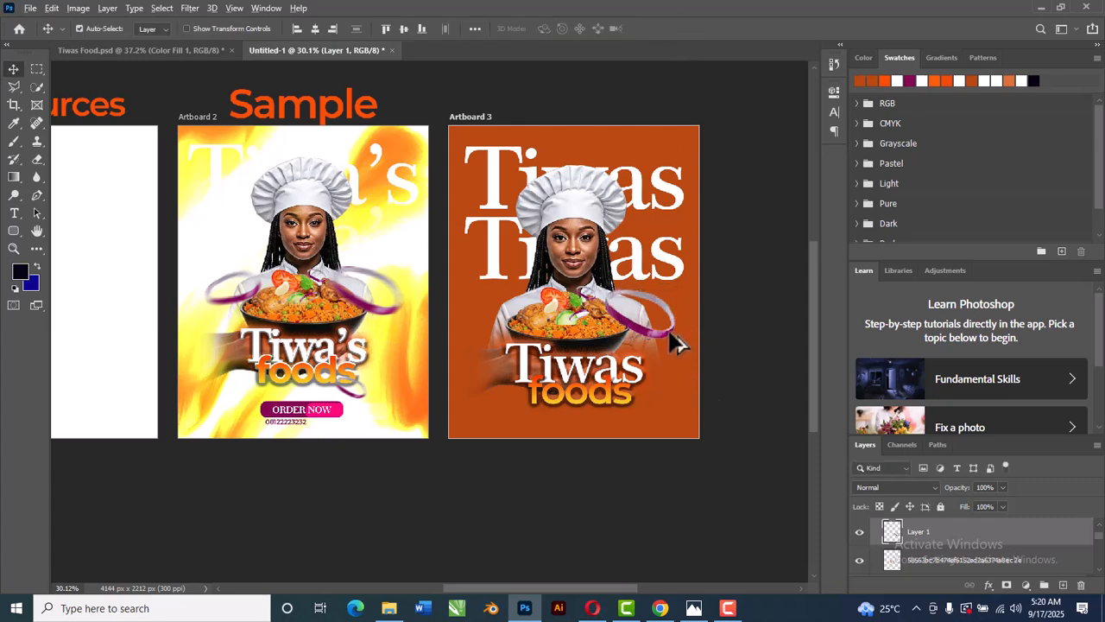
# Duplicate the onion ring to the left side of the rice bowl, rotated about -45° and scaled to about 75%
pyautogui.moveTo(678, 343); pyautogui.dragTo(612, 258)
pyautogui.hotkey('ctrl', 't')
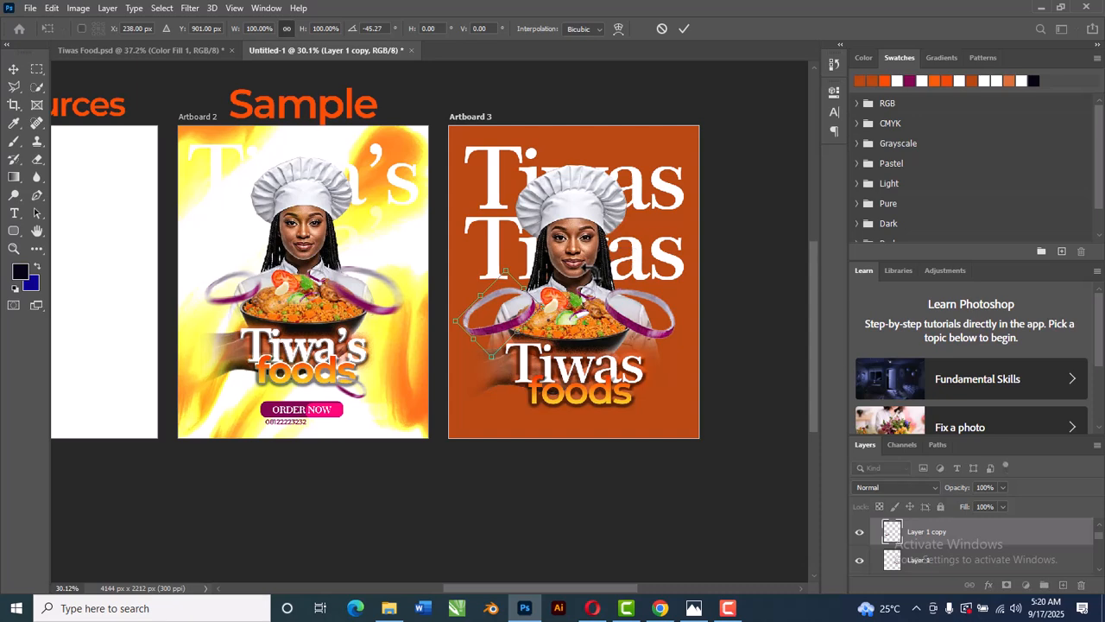
pyautogui.moveTo(455, 321); pyautogui.dragTo(523, 309)
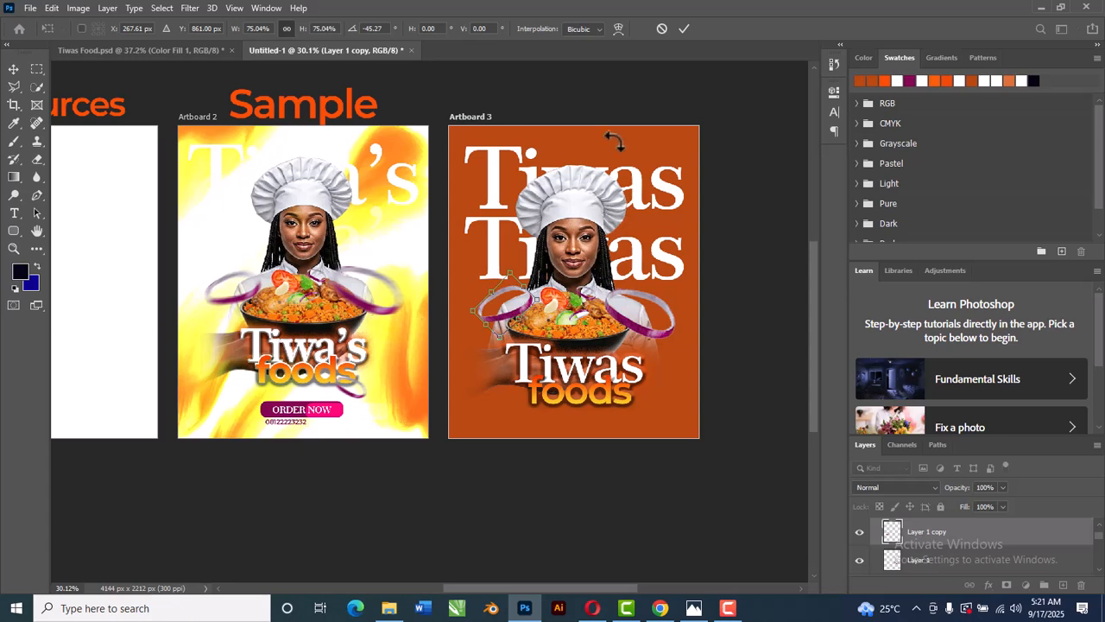
pyautogui.click(684, 28)
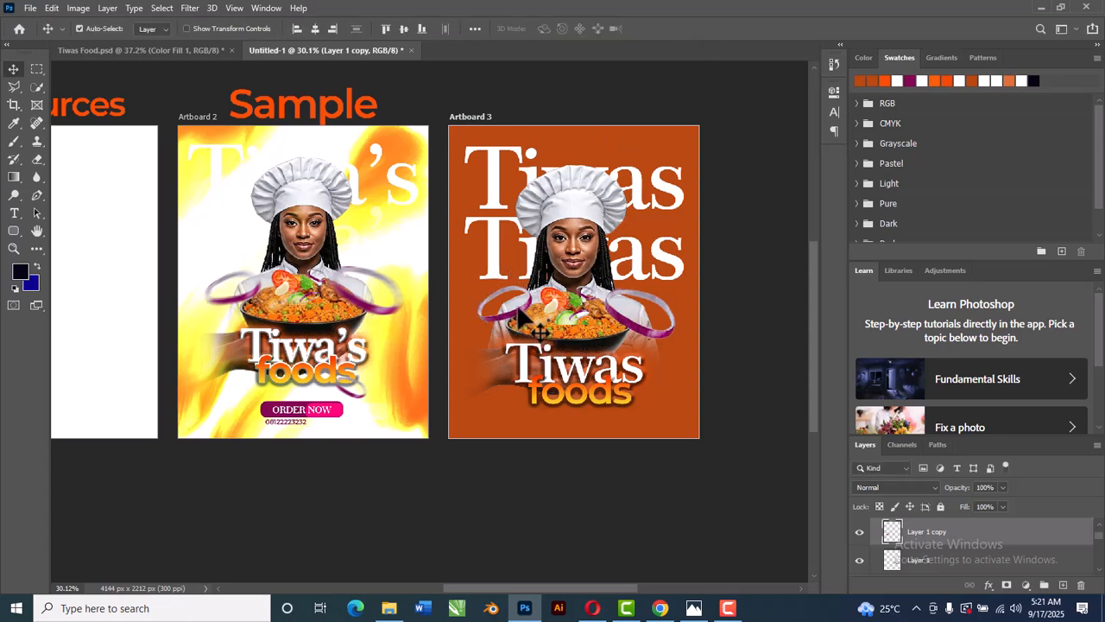
# Duplicate the left onion ring beside the end of the "foods" text, rotated about 48° and scaled to about 72%
pyautogui.moveTo(522, 318); pyautogui.dragTo(663, 423)
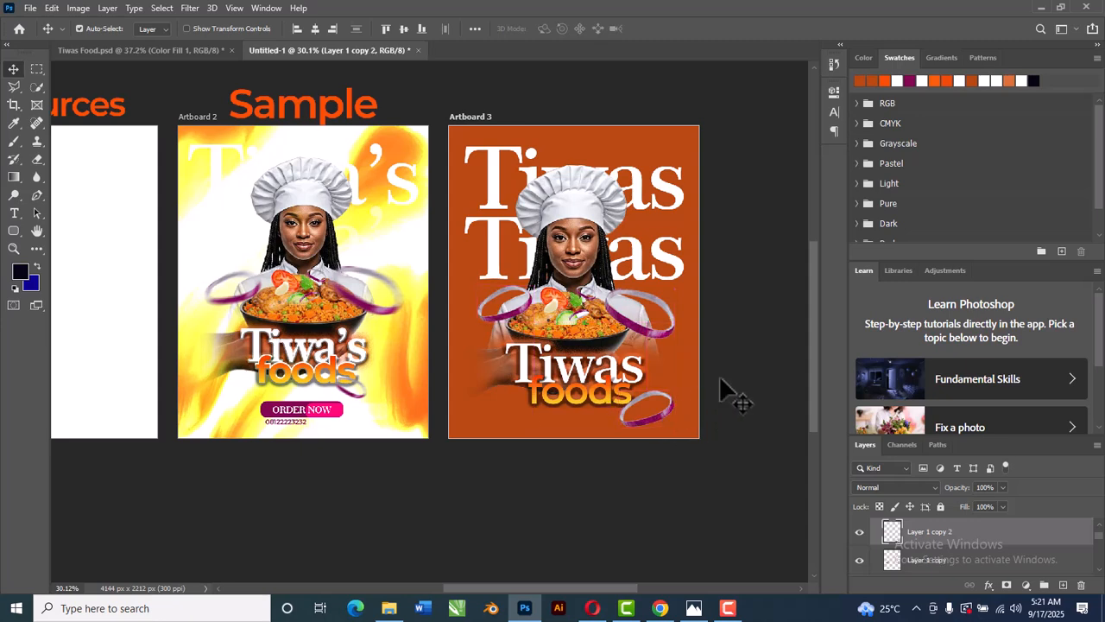
pyautogui.hotkey('ctrl', 't')
pyautogui.moveTo(684, 382); pyautogui.dragTo(628, 398)
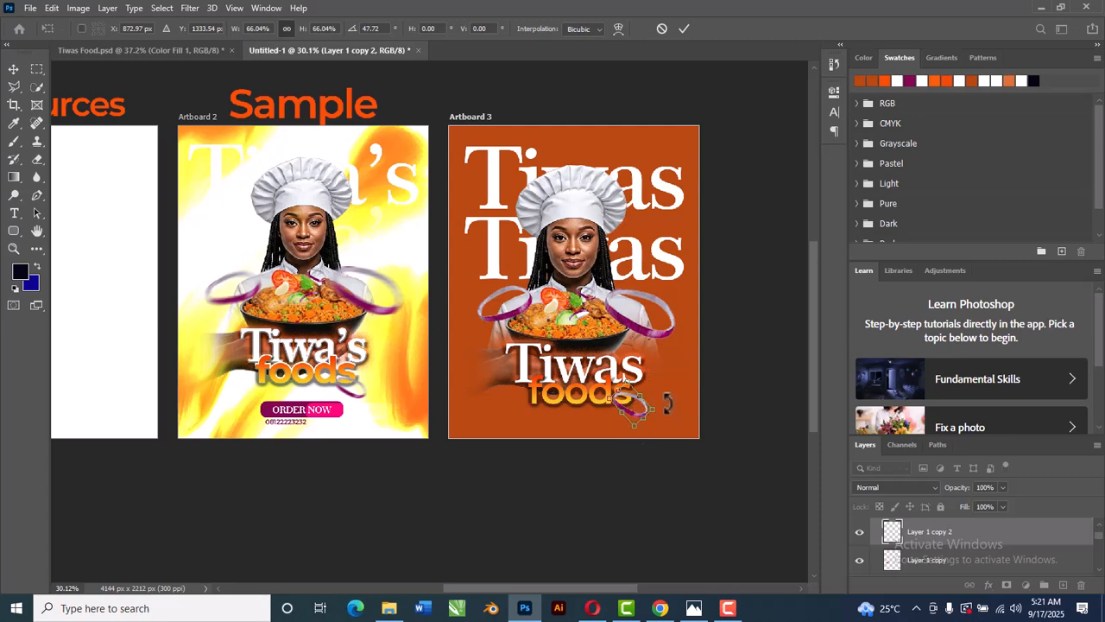
pyautogui.moveTo(655, 410); pyautogui.dragTo(661, 406)
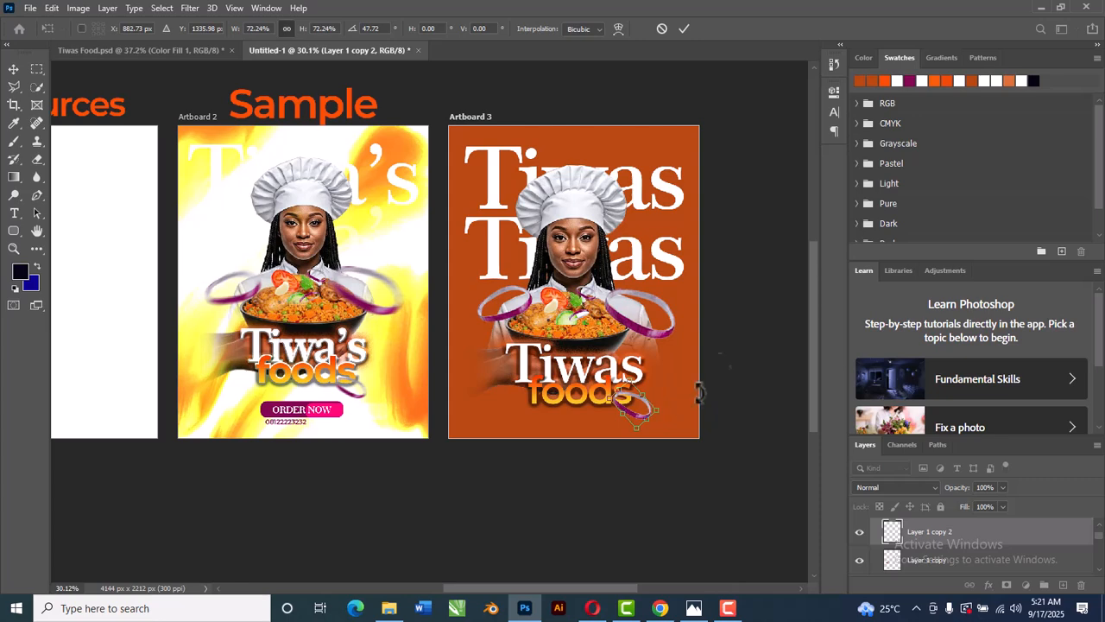
pyautogui.click(682, 29)
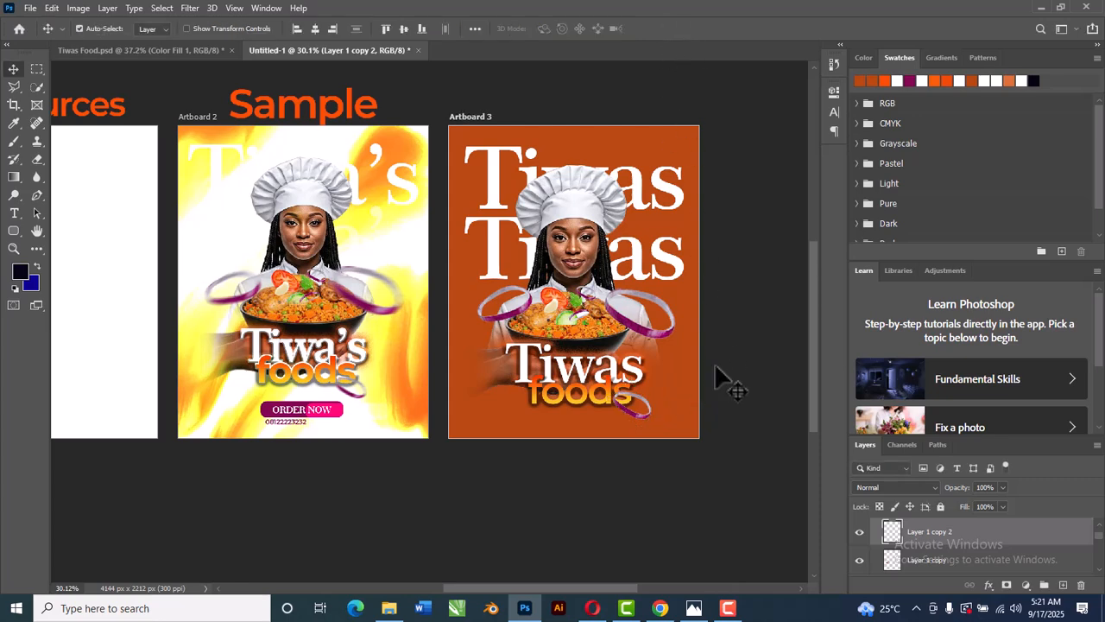
pyautogui.click(654, 339)
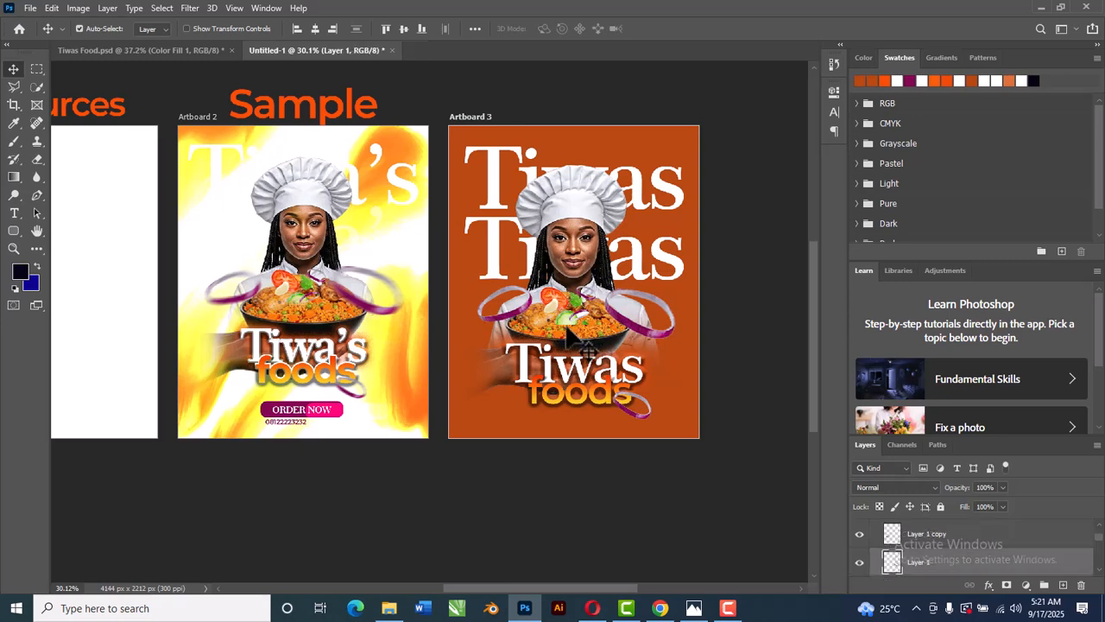
pyautogui.keyDown('shift'); pyautogui.click(486, 319); pyautogui.keyUp('shift')
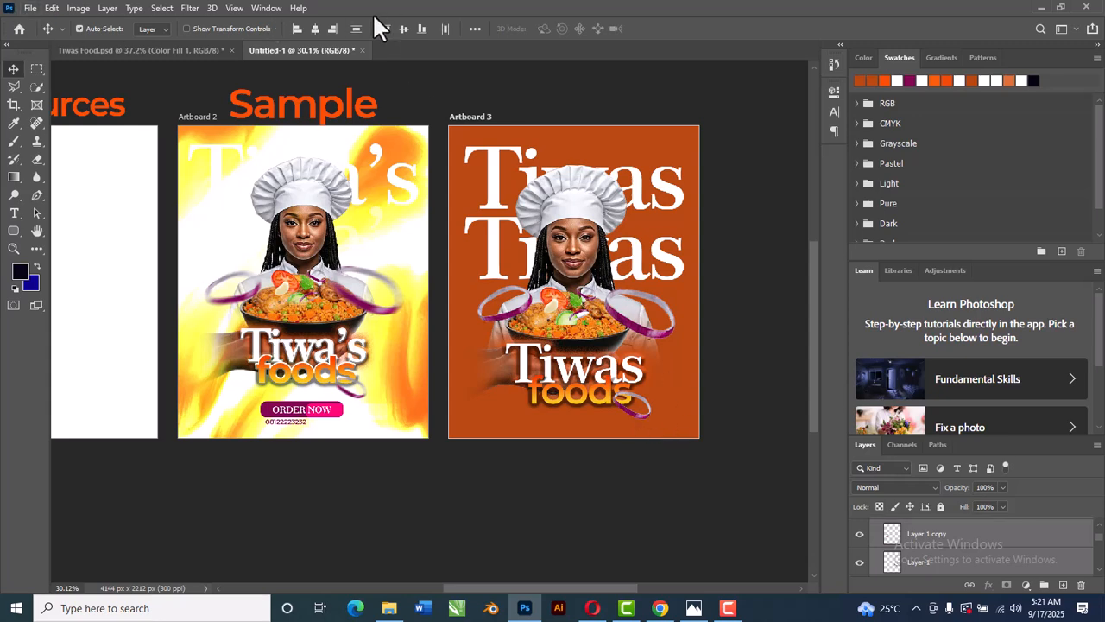
pyautogui.click(188, 8)
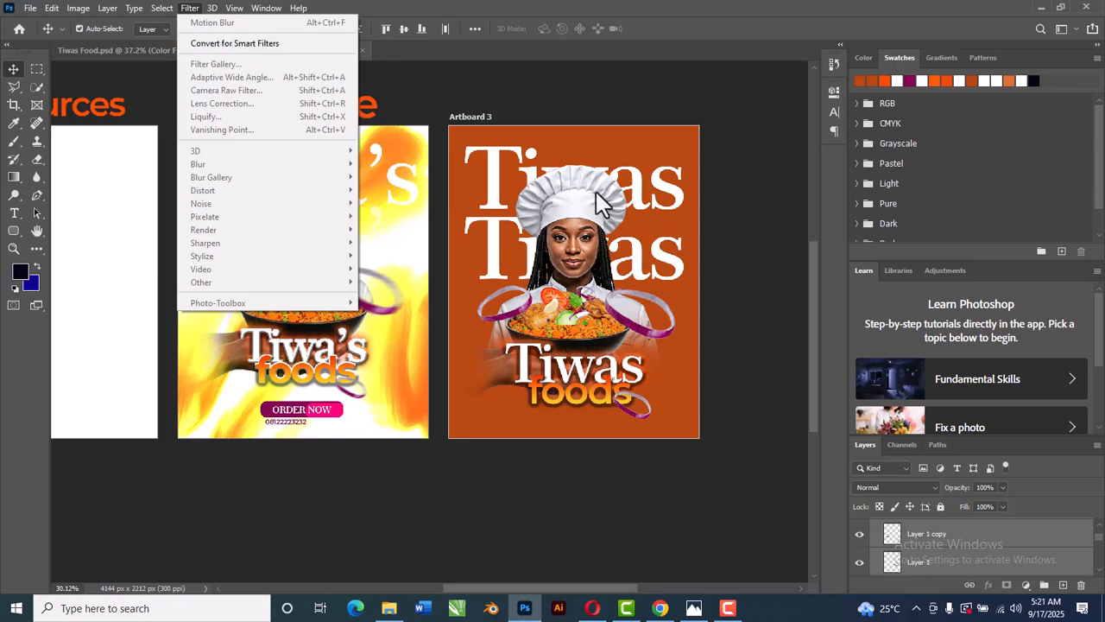
pyautogui.click(756, 204)
pyautogui.click(658, 323)
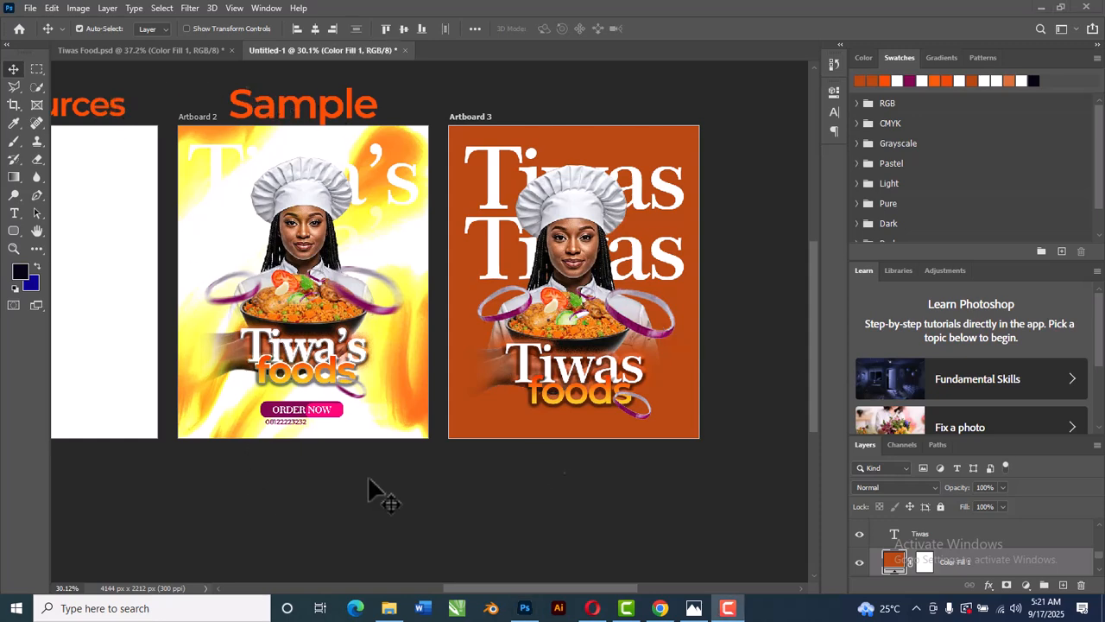
# Apply the last-used Motion Blur to the large onion ring on the right of the rice bowl
pyautogui.click(673, 352)
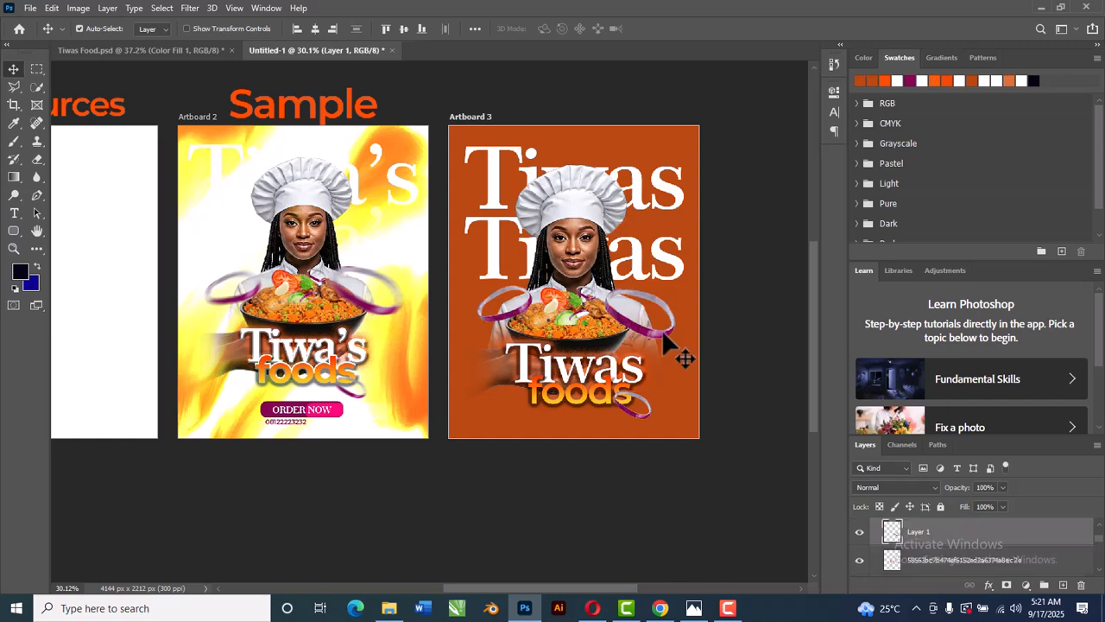
pyautogui.click(192, 8)
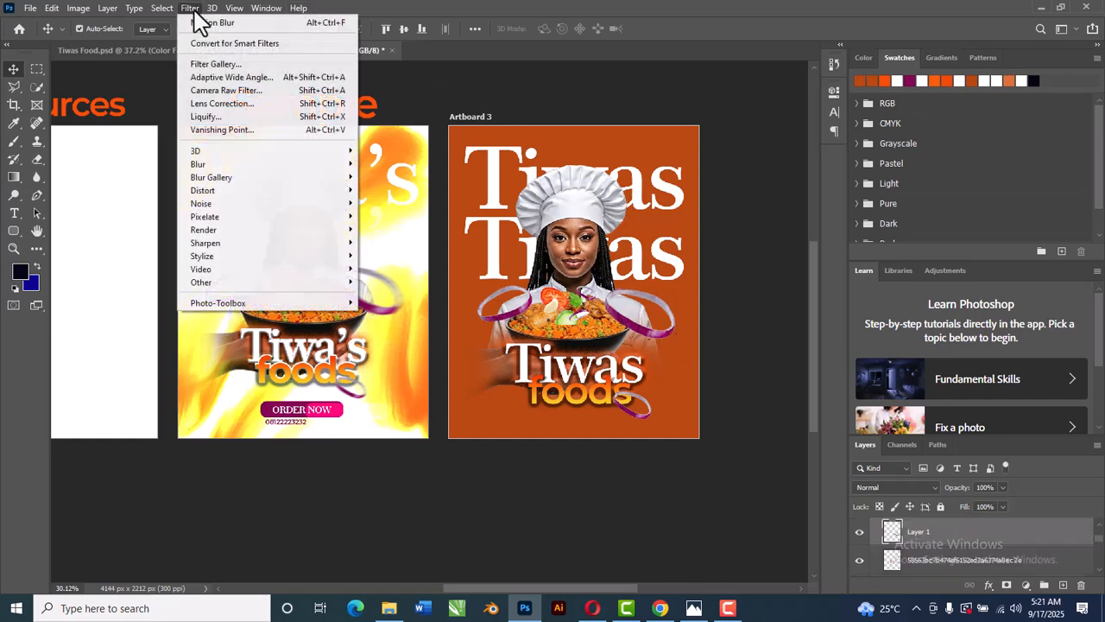
pyautogui.click(246, 24)
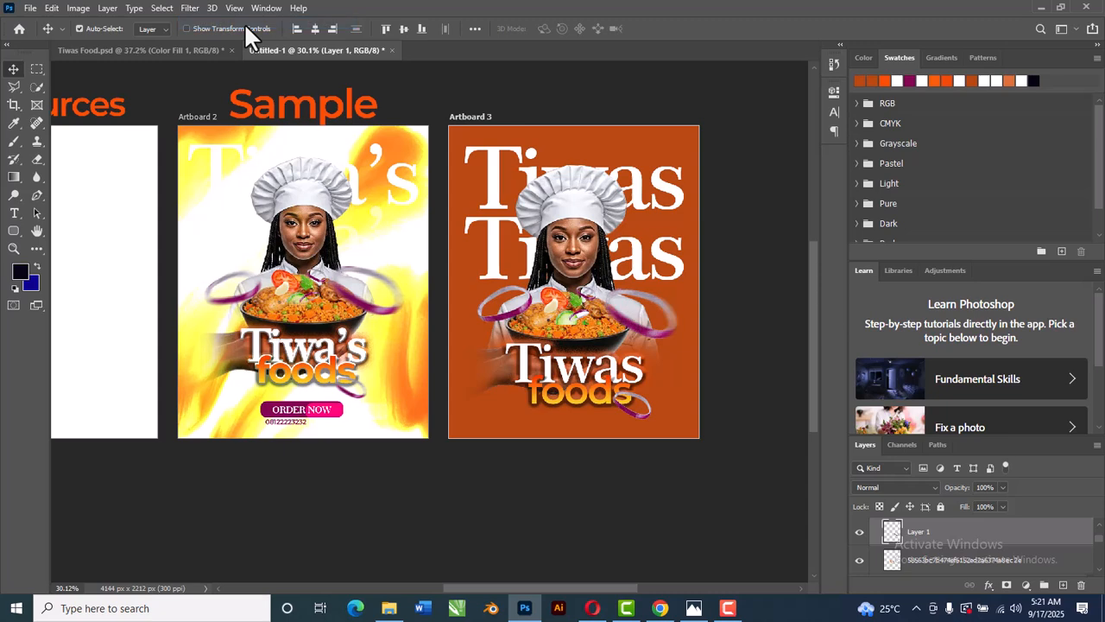
# Apply a Motion Blur with angle 0° and distance 43 pixels to the onion ring left of the bowl
pyautogui.hotkey('ctrl', 'j')
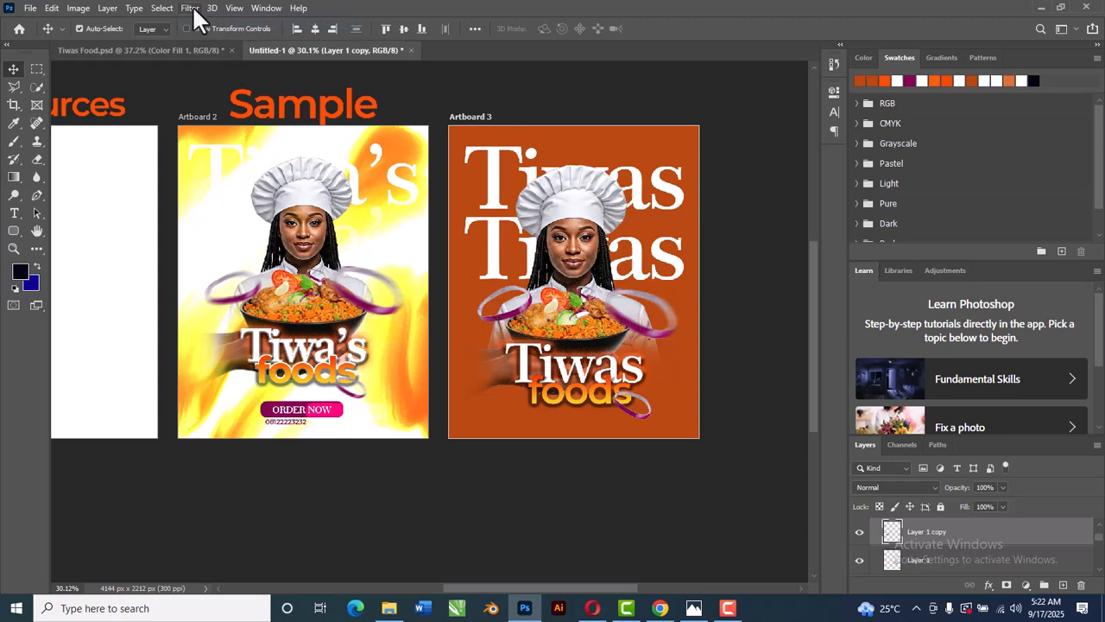
pyautogui.click(190, 9)
pyautogui.moveTo(226, 166)
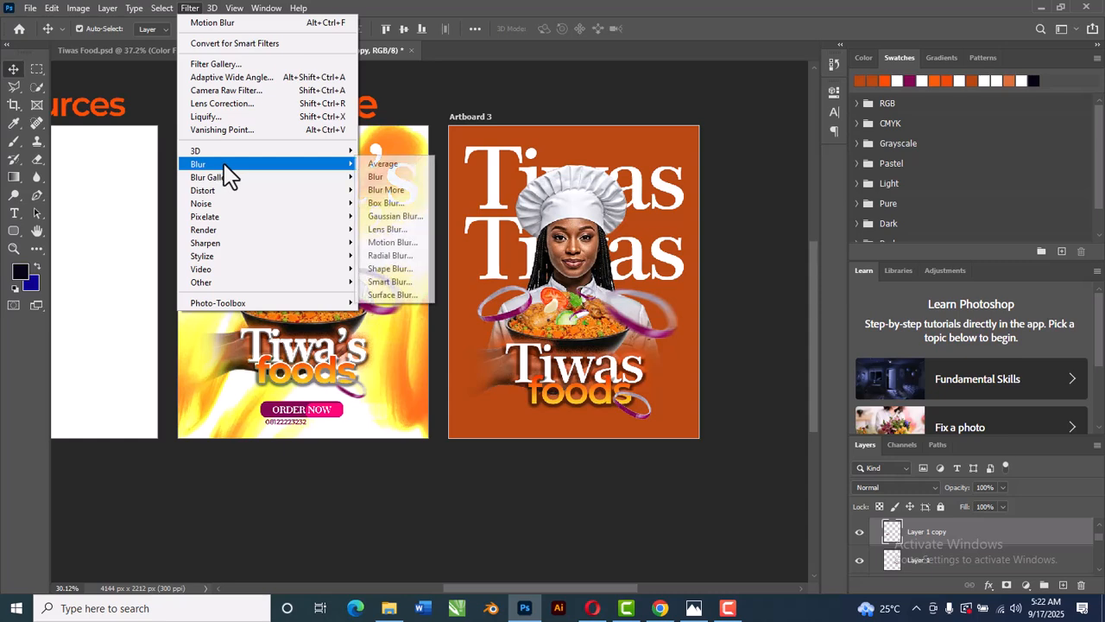
pyautogui.click(405, 244)
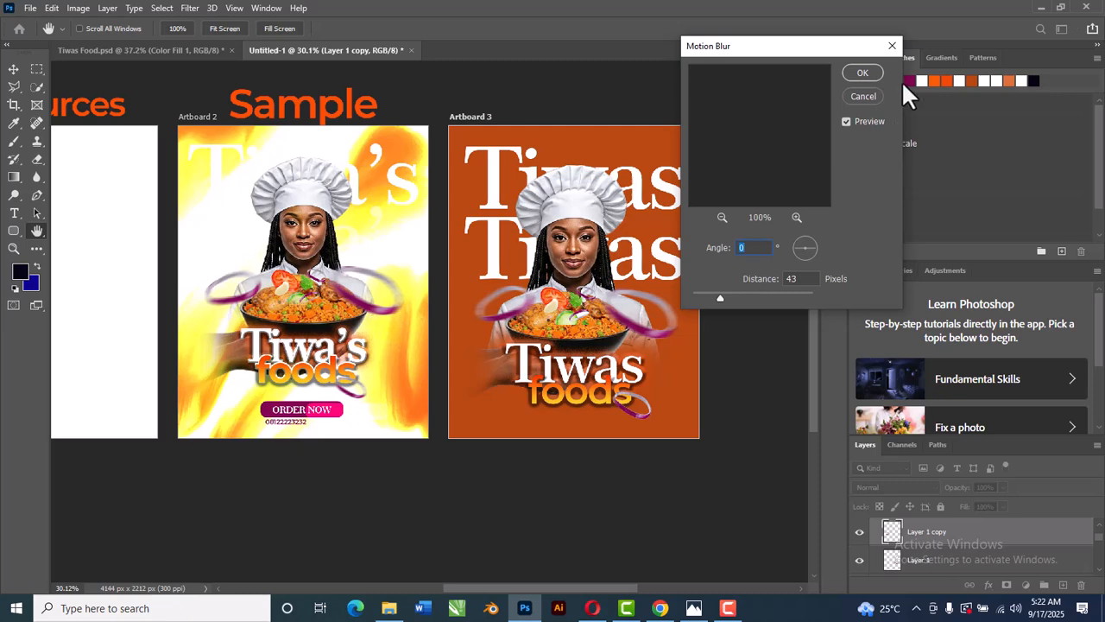
pyautogui.click(860, 73)
# Reapply the same Motion Blur to the small onion ring beside the "foods" text and deselect the layers
pyautogui.hotkey('ctrl', 'j')
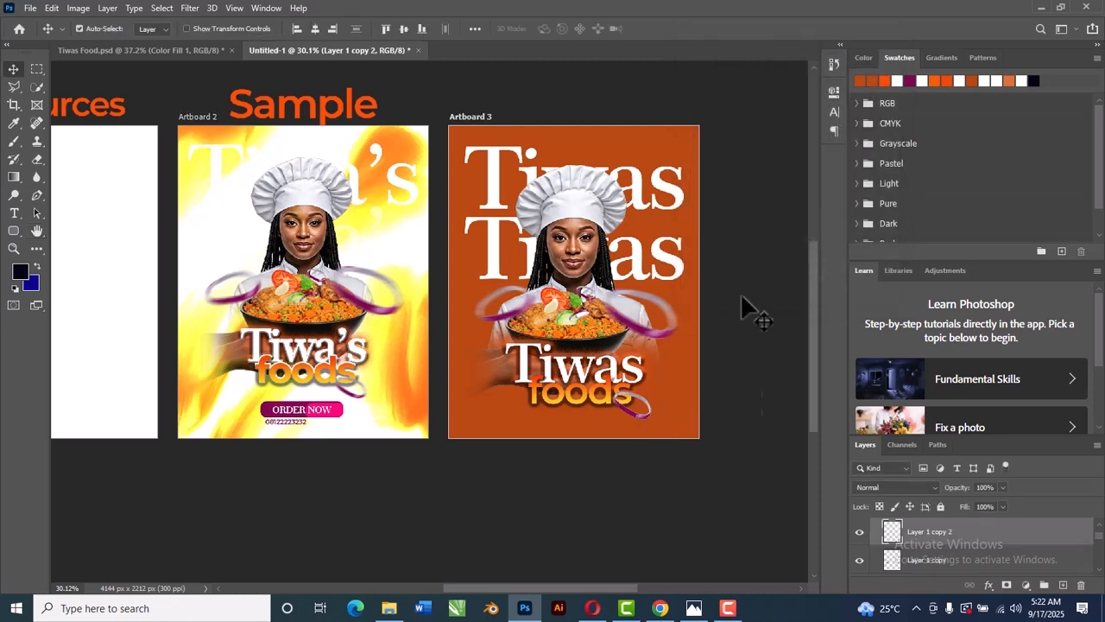
pyautogui.click(192, 9)
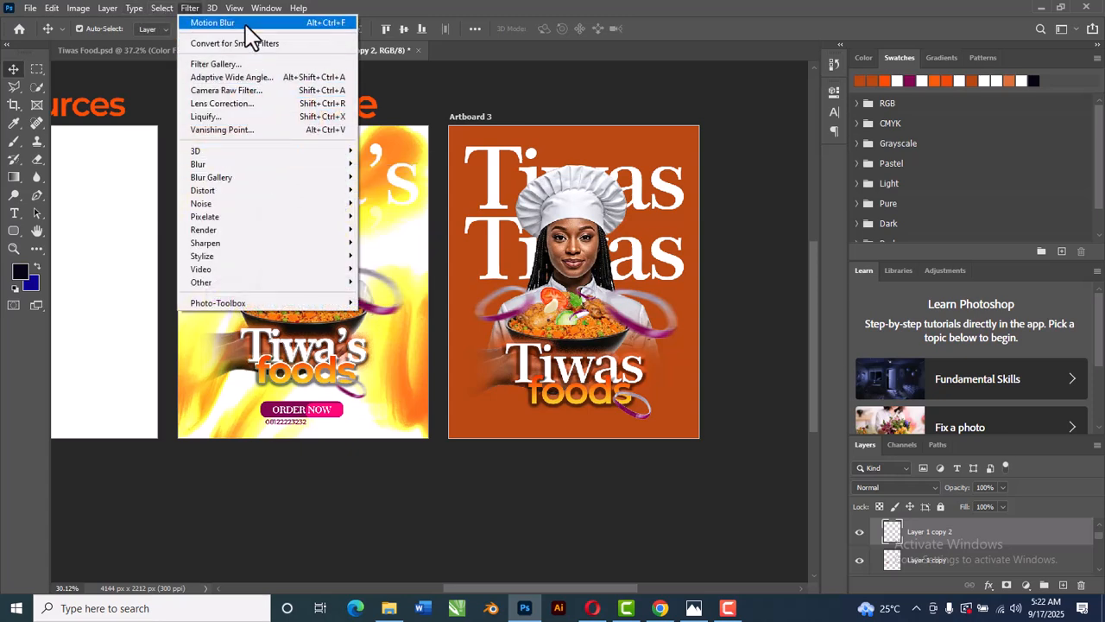
pyautogui.click(216, 23)
pyautogui.click(779, 259)
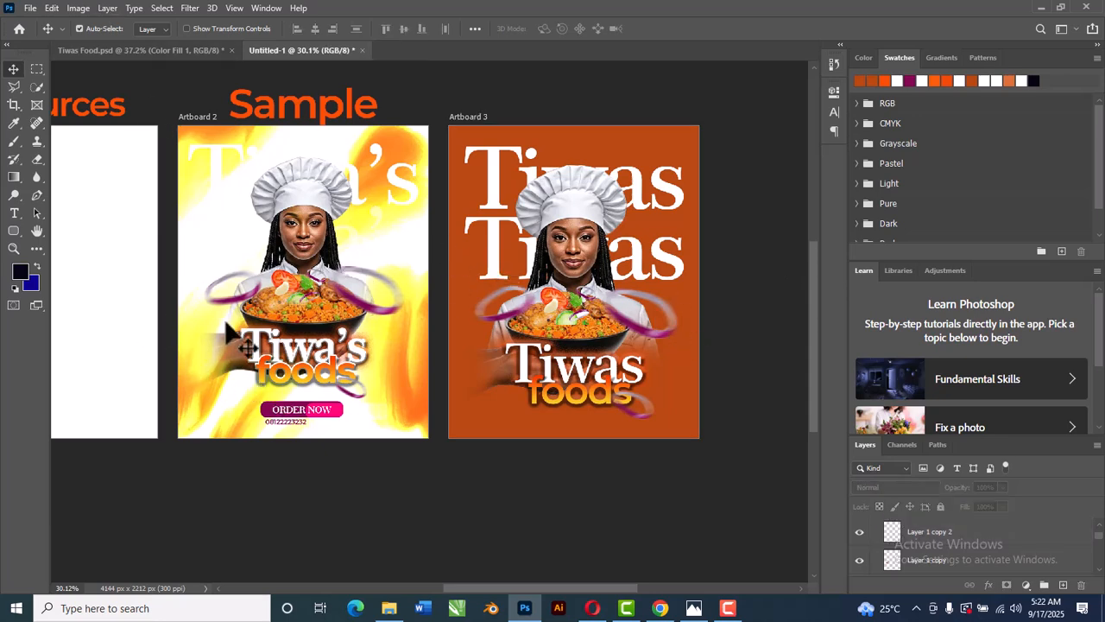
# Move the green leaves image from Resources onto Artboard 3, enlarge it to about 90% and shift it slightly up and left
pyautogui.scroll(-3, 293, 332)
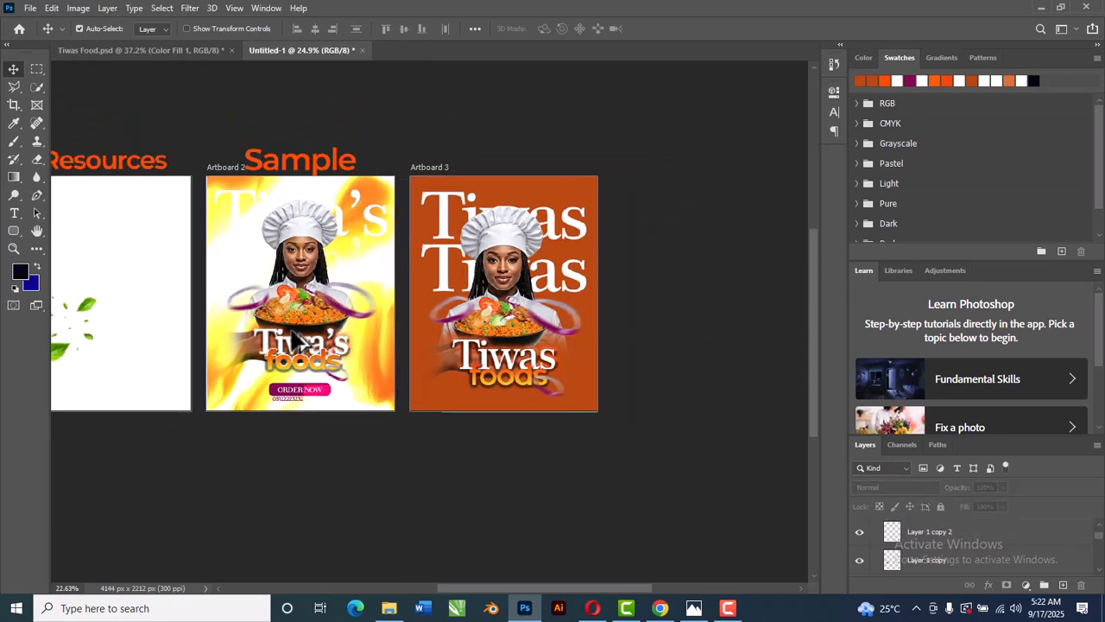
pyautogui.moveTo(60, 329); pyautogui.dragTo(516, 321)
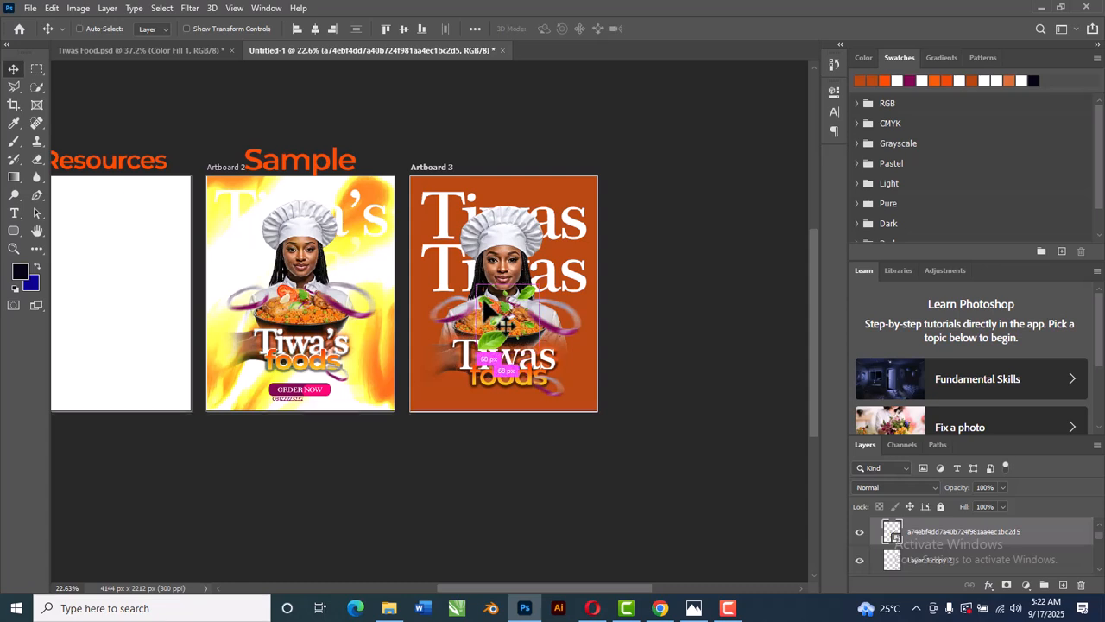
pyautogui.hotkey('ctrl', 't')
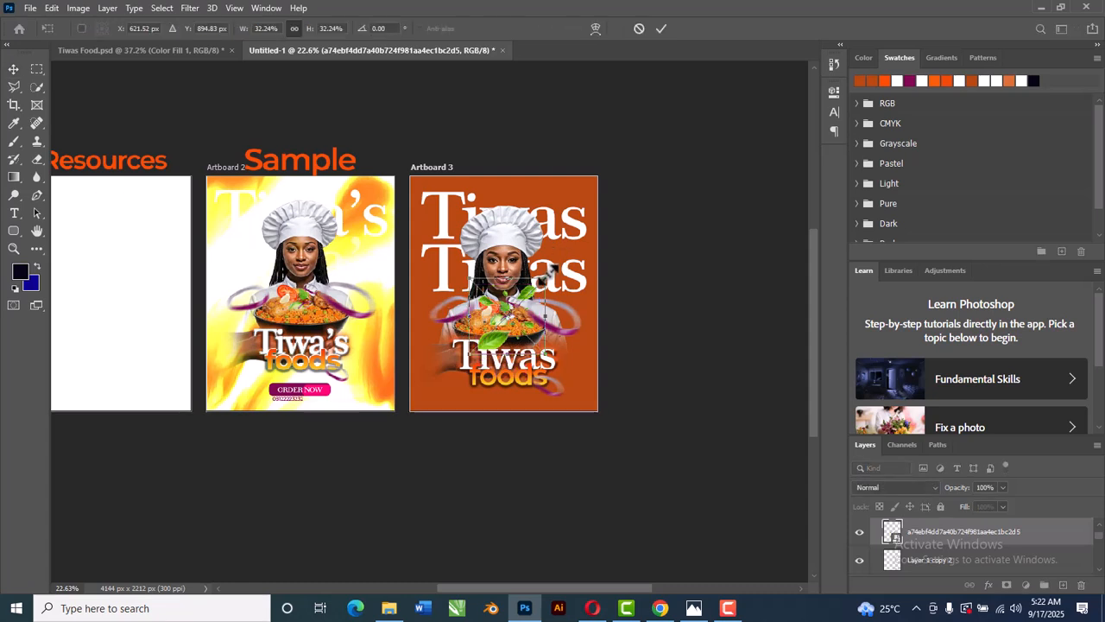
pyautogui.moveTo(546, 267); pyautogui.dragTo(601, 201)
pyautogui.click(657, 27)
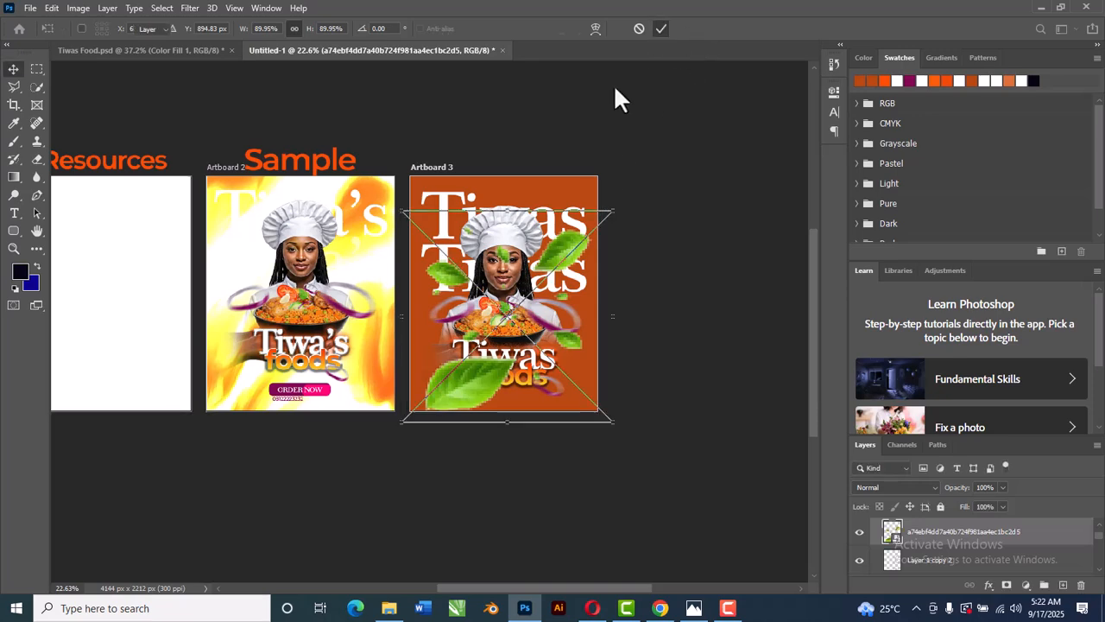
pyautogui.scroll(2, 494, 349)
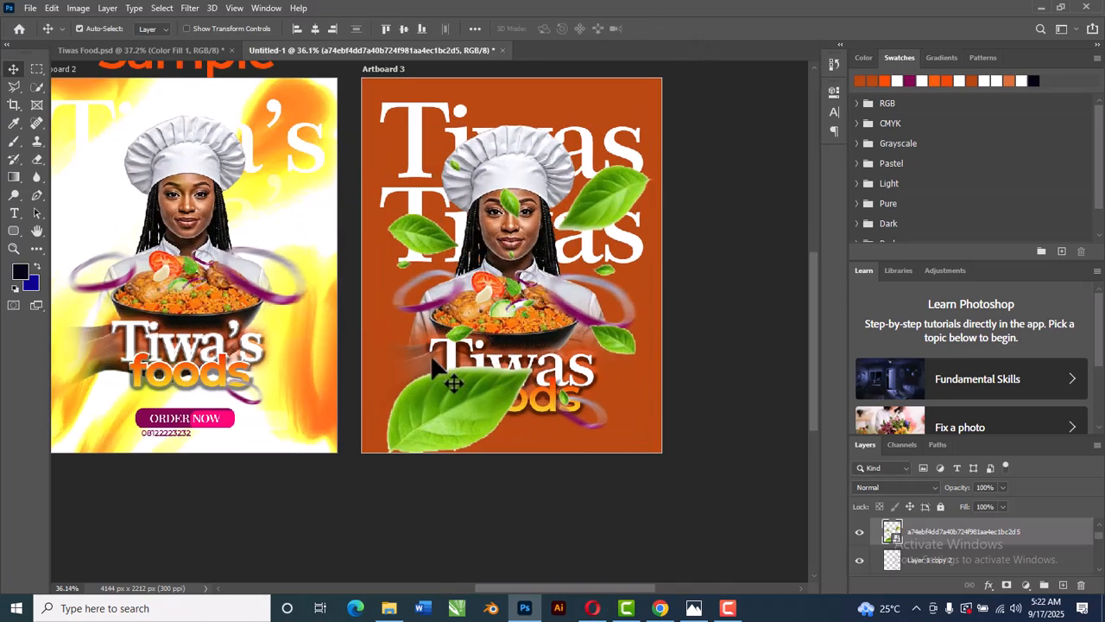
pyautogui.moveTo(603, 213); pyautogui.dragTo(595, 190)
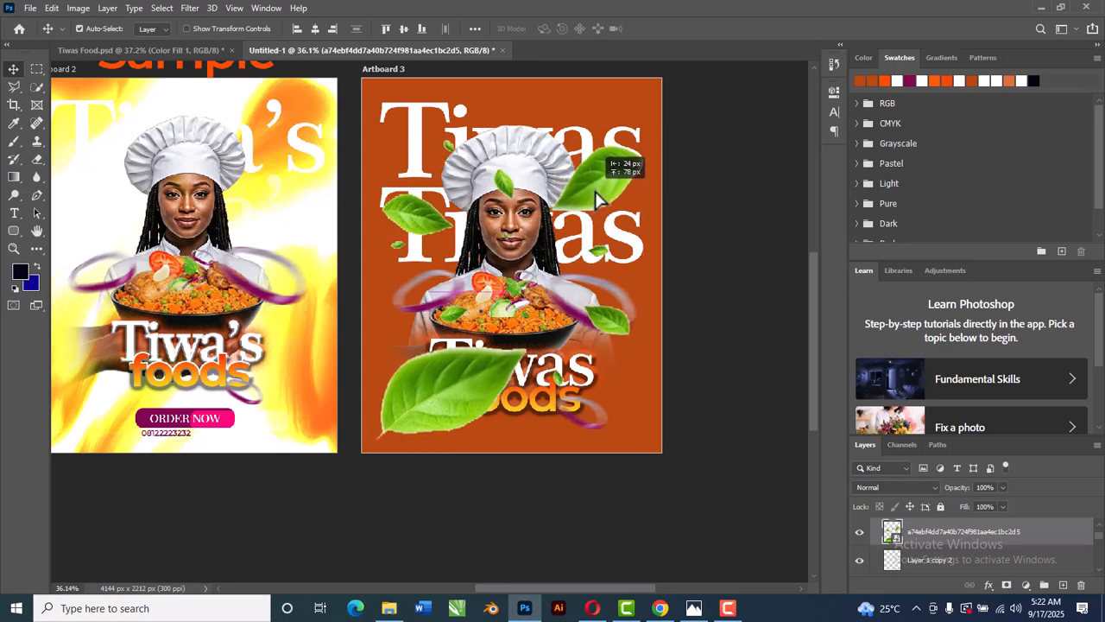
# Examine the leaves in Tiwas Food.psd with Layer 2 hidden, restore the layer and return to the Untitled-1 document
pyautogui.click(181, 50)
pyautogui.click(859, 534)
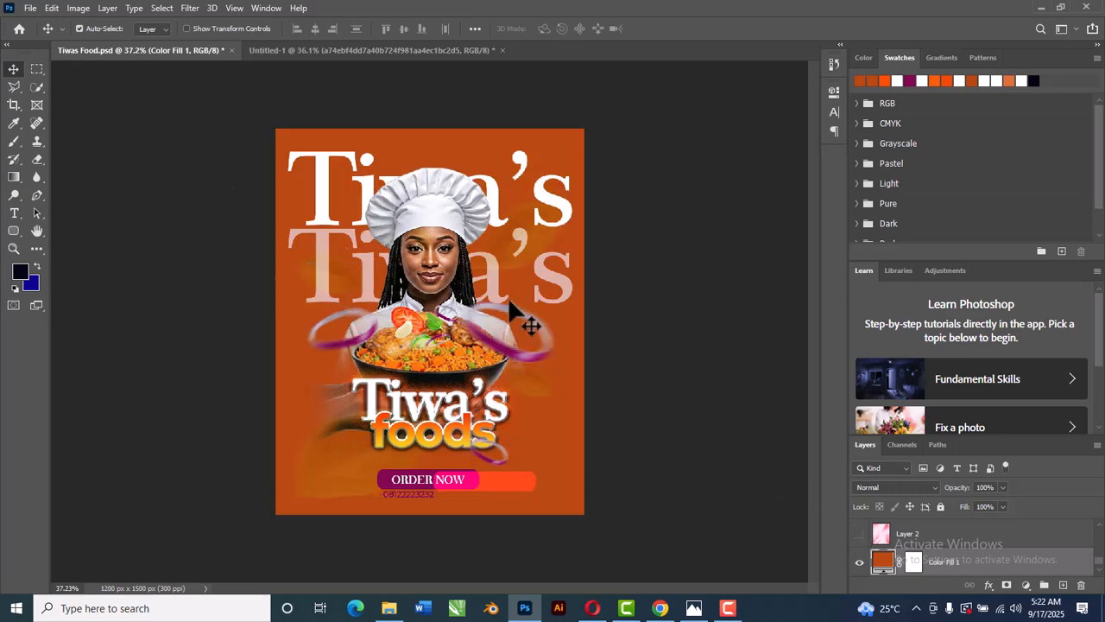
pyautogui.scroll(3, 532, 259)
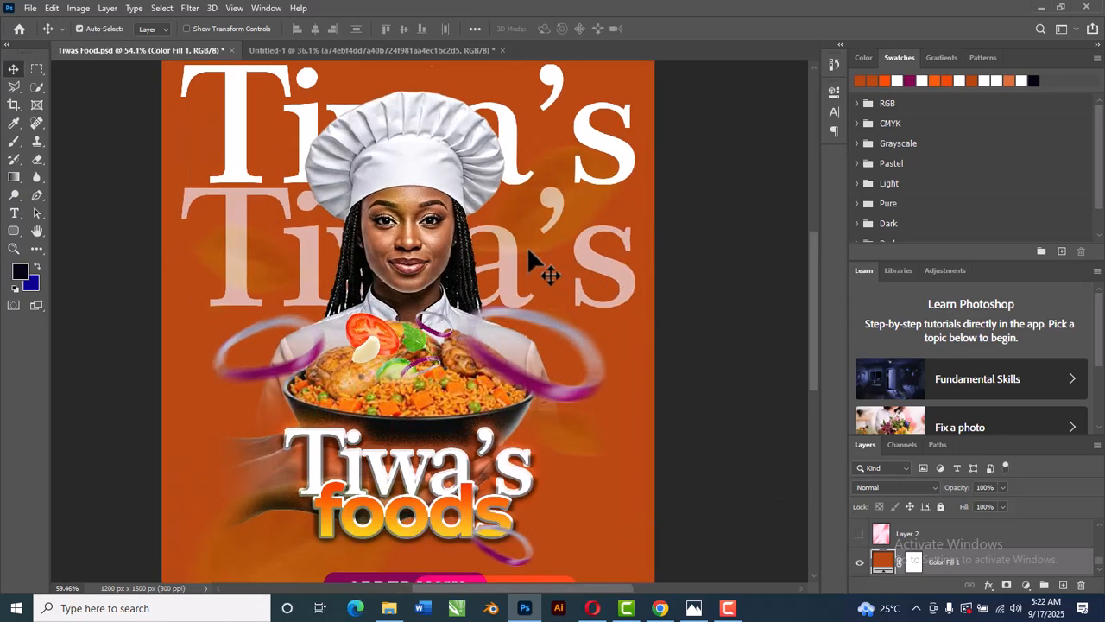
pyautogui.scroll(-5, 507, 242)
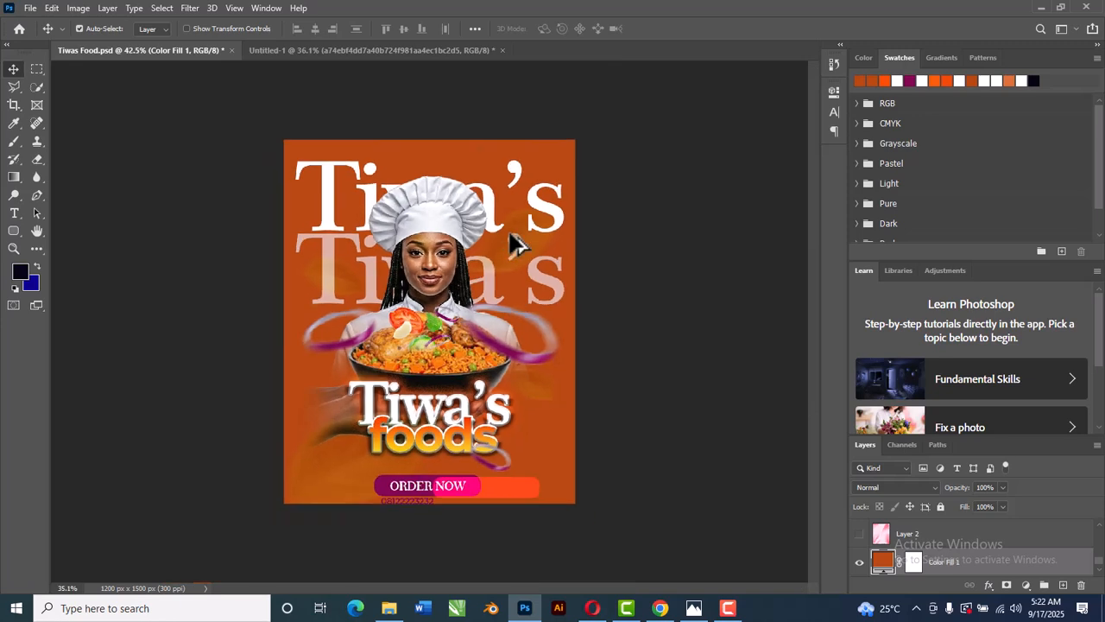
pyautogui.click(859, 534)
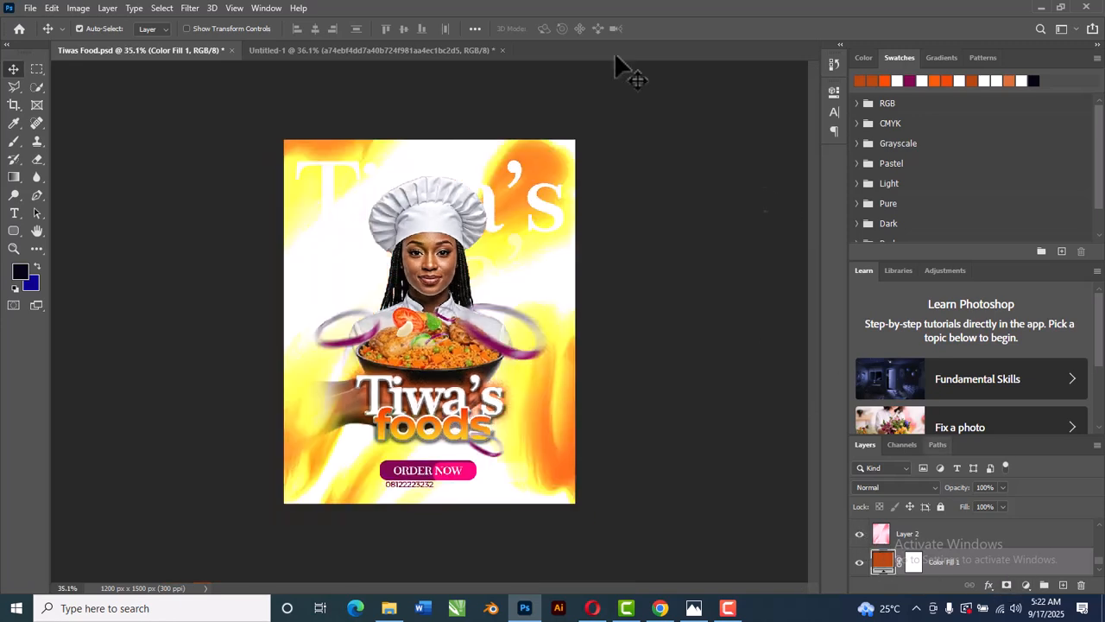
pyautogui.click(315, 49)
# Scale the leaves to about 82% and move their layer behind the chef, directly above the Tiwas copy text layer
pyautogui.moveTo(699, 240)
pyautogui.mouseDown()
pyautogui.moveTo(706, 220)
pyautogui.moveTo(703, 231)
pyautogui.mouseUp()
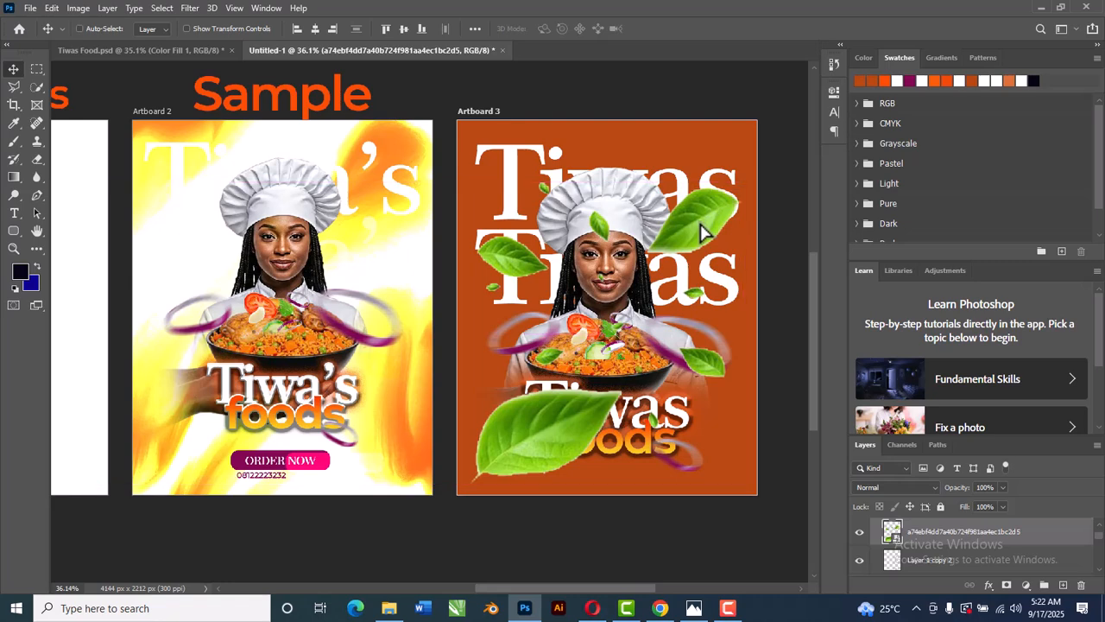
pyautogui.hotkey('ctrl', 't')
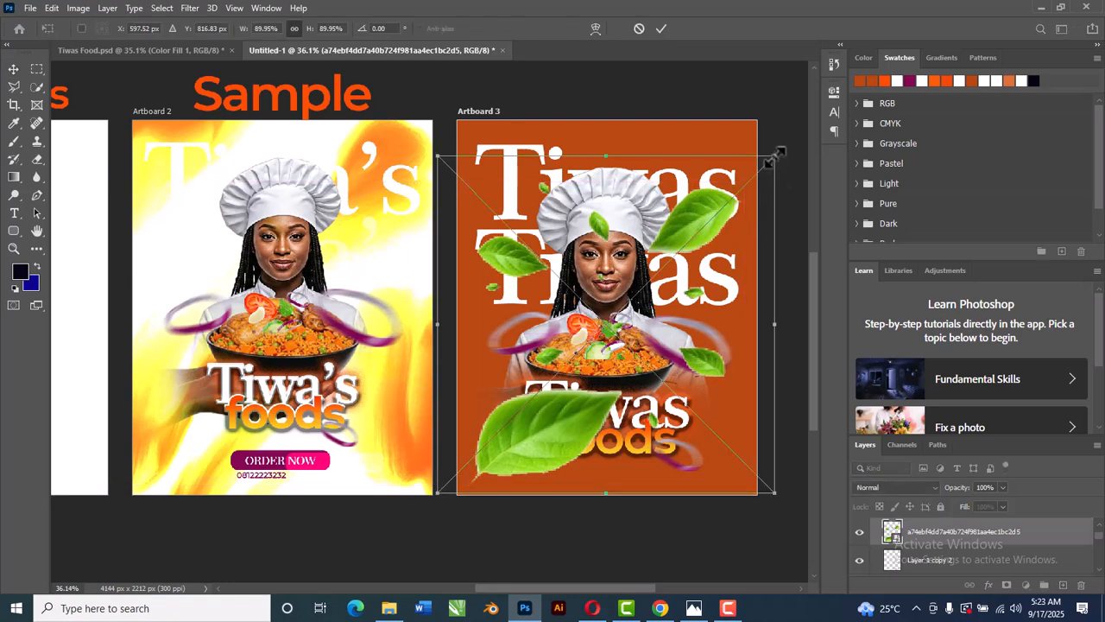
pyautogui.moveTo(775, 153); pyautogui.dragTo(758, 170)
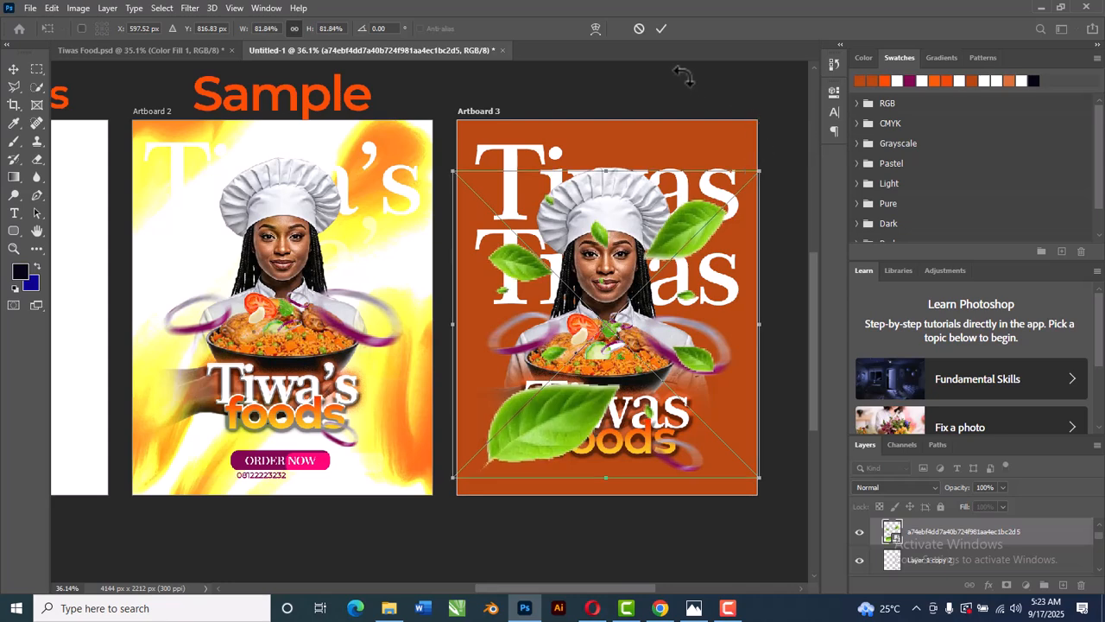
pyautogui.click(661, 29)
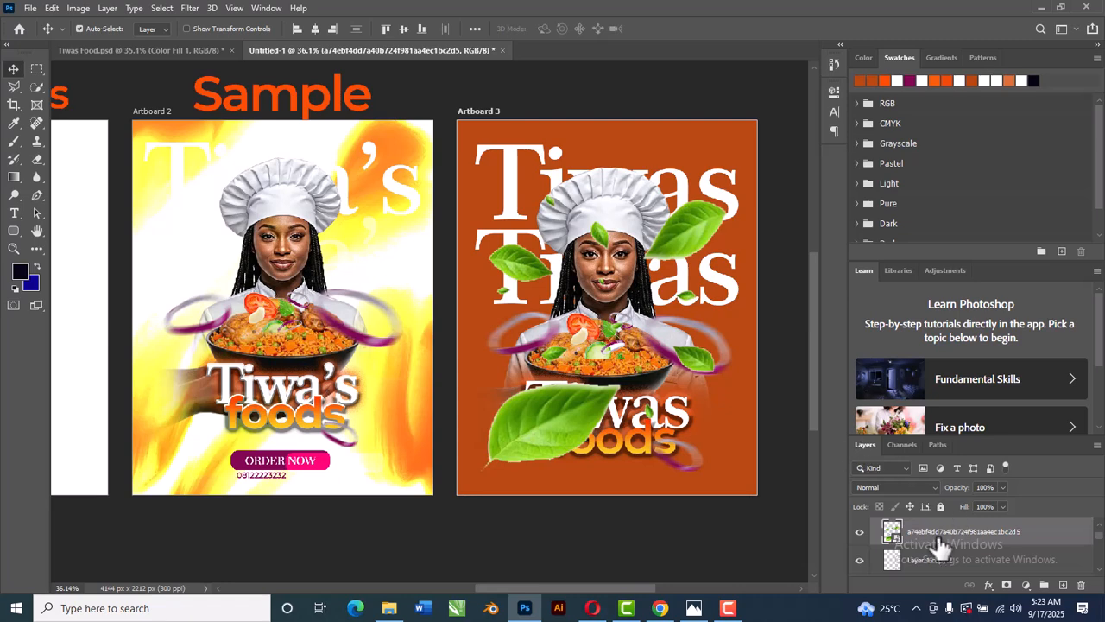
pyautogui.moveTo(939, 545)
pyautogui.mouseDown()
pyautogui.moveTo(940, 582)
pyautogui.moveTo(938, 528)
pyautogui.mouseUp()
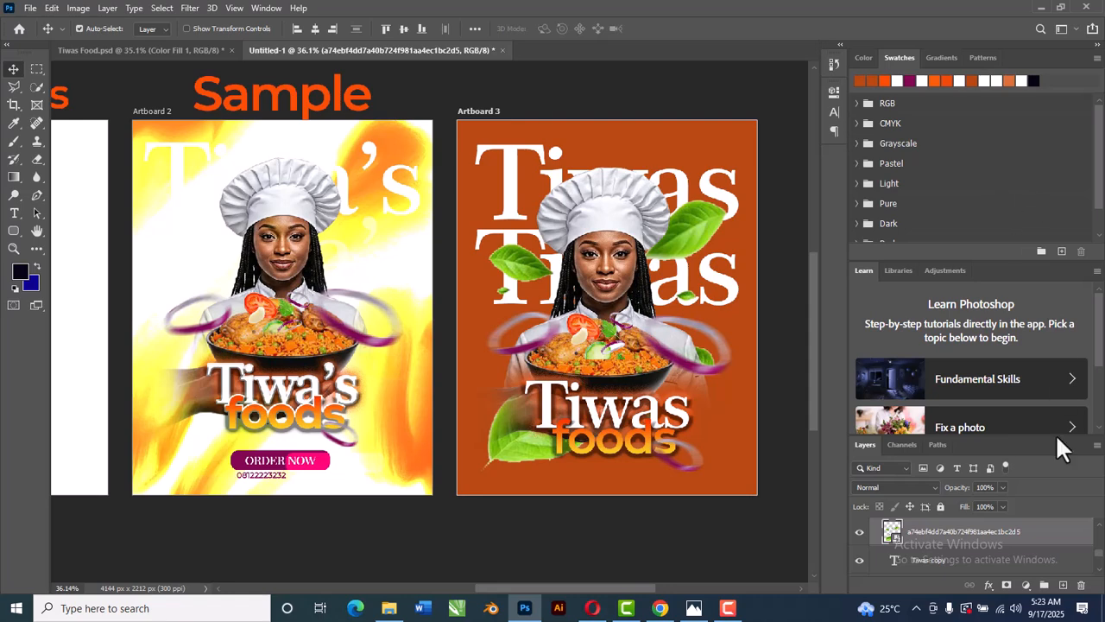
# Lower the green leaves layer's opacity to 52%, apply Motion Blur with angle 0° and distance 43 pixels, and deselect it
pyautogui.click(1003, 488)
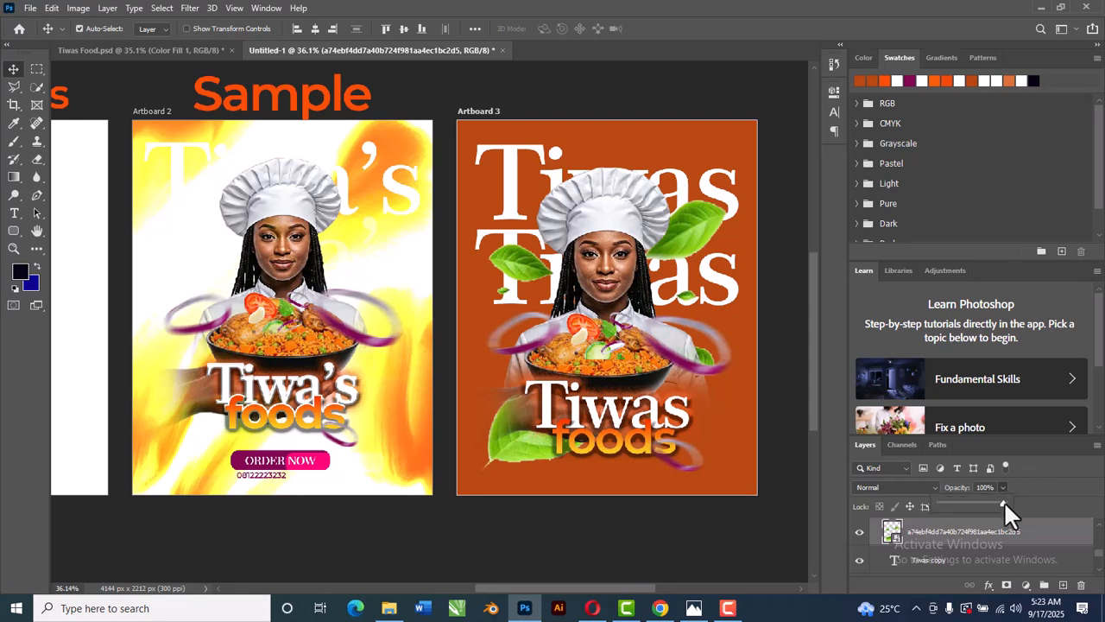
pyautogui.moveTo(987, 503); pyautogui.dragTo(971, 503)
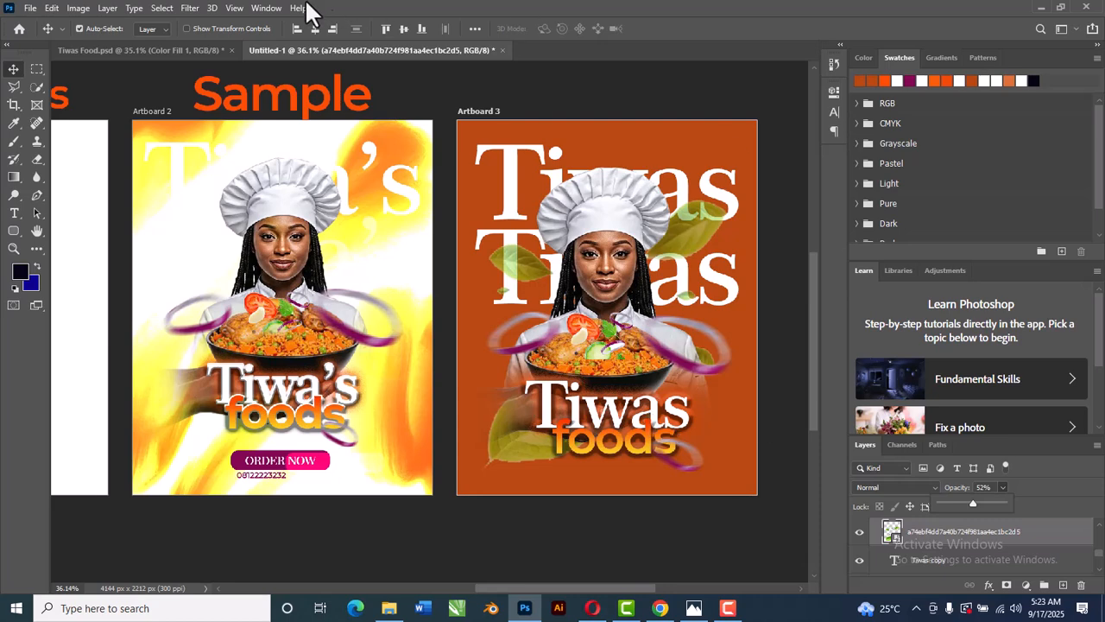
pyautogui.click(185, 8)
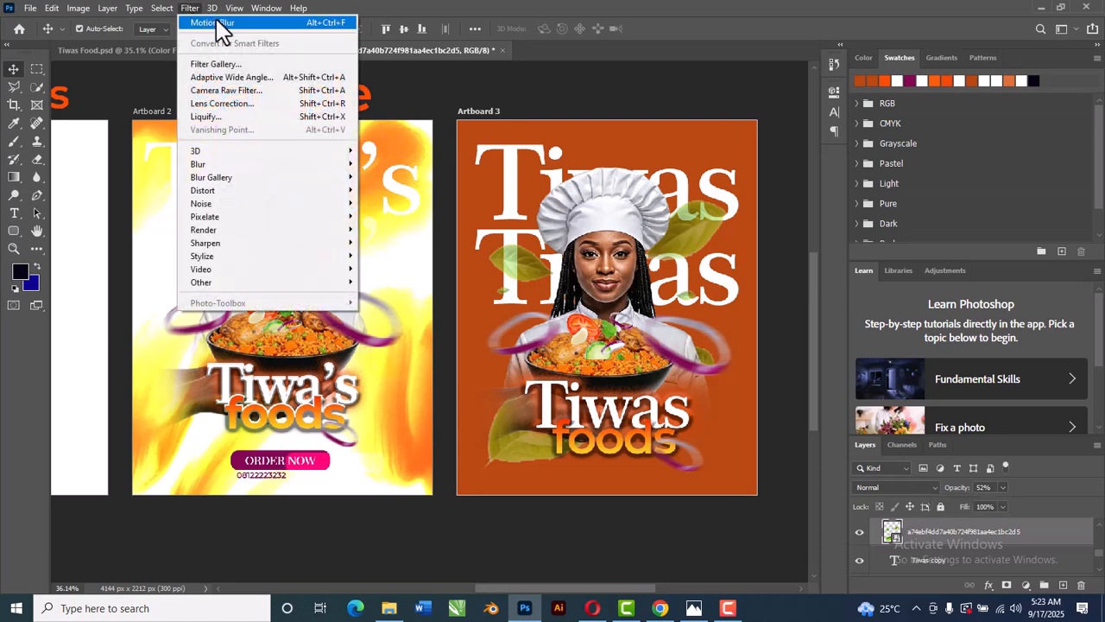
pyautogui.click(214, 22)
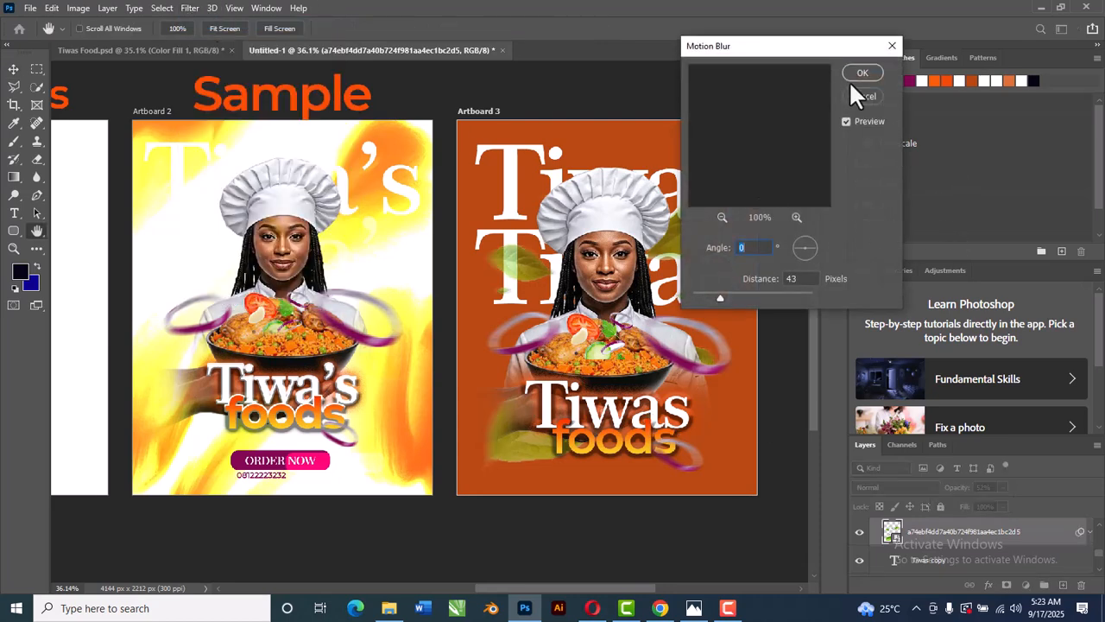
pyautogui.click(865, 73)
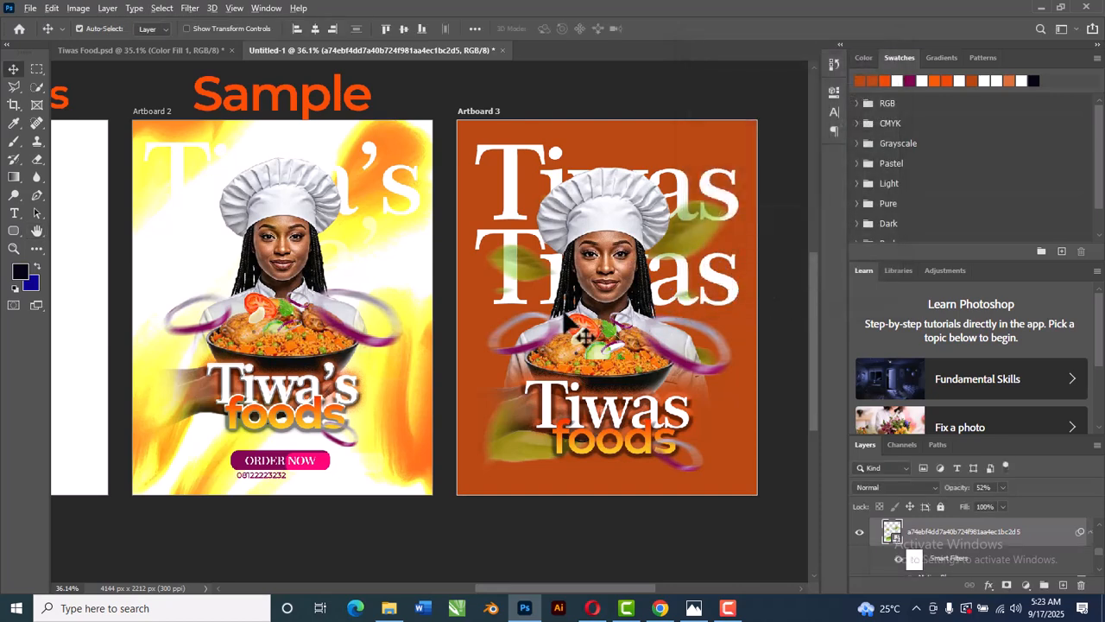
pyautogui.click(788, 341)
pyautogui.scroll(-2, 700, 380)
pyautogui.scroll(2, 699, 380)
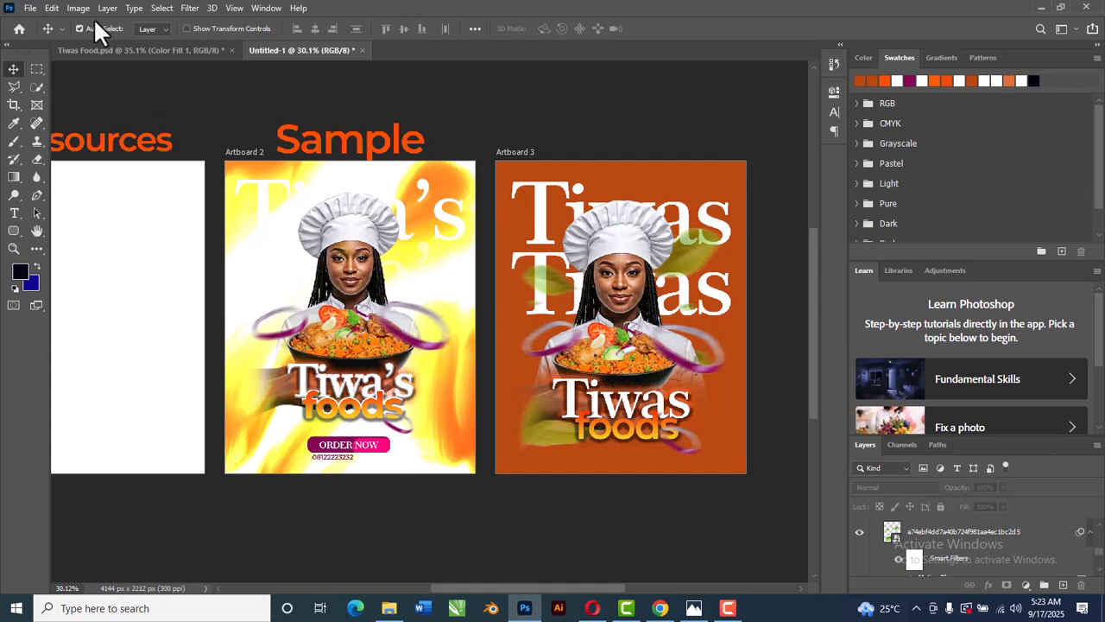
# Place the pink brushstroke texture image from the Downloads folder into the document as an embedded object
pyautogui.click(30, 9)
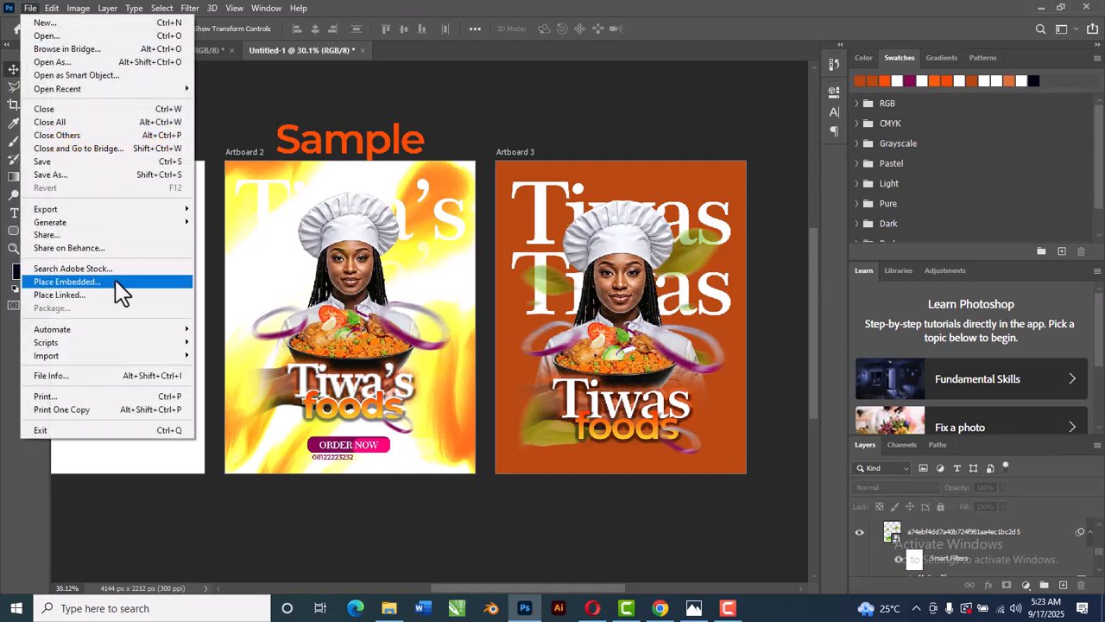
pyautogui.click(116, 283)
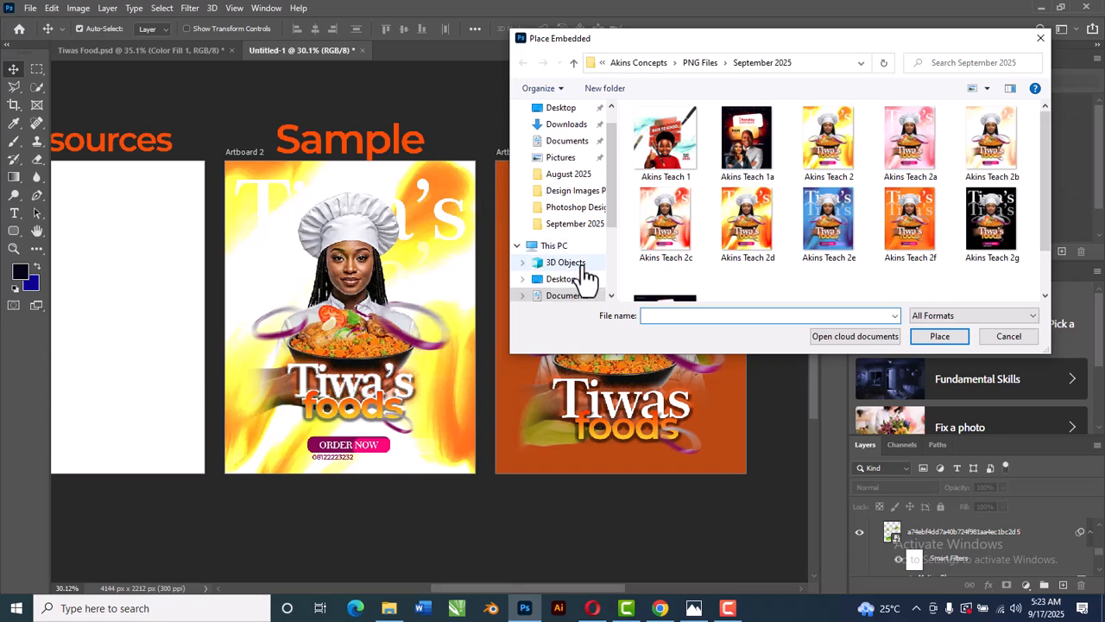
pyautogui.scroll(2, 584, 251)
pyautogui.click(566, 152)
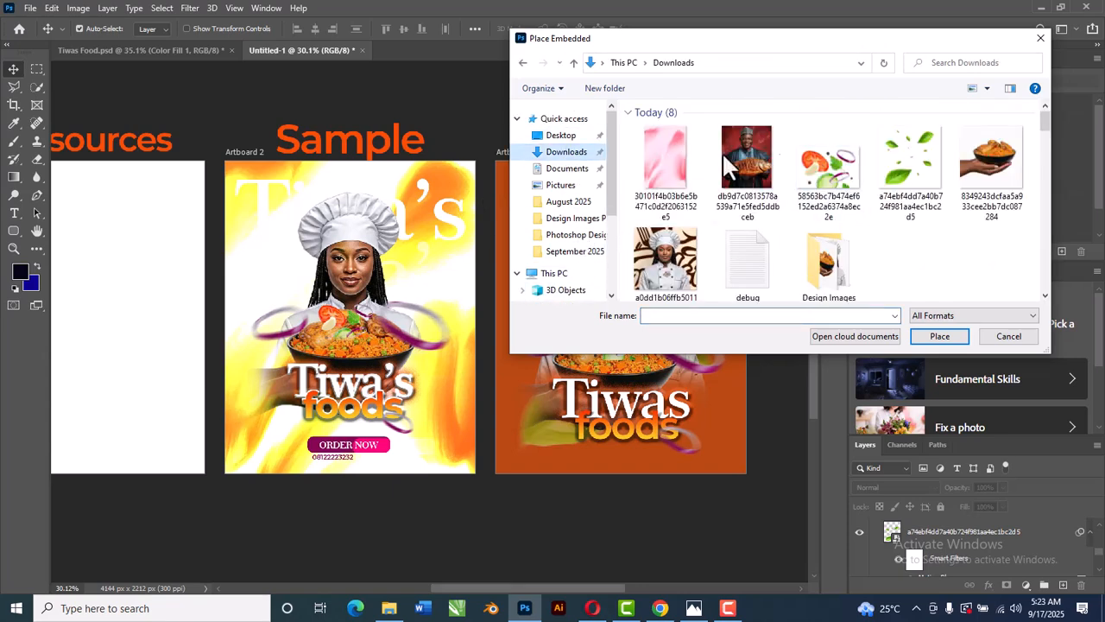
pyautogui.click(664, 160)
pyautogui.click(943, 340)
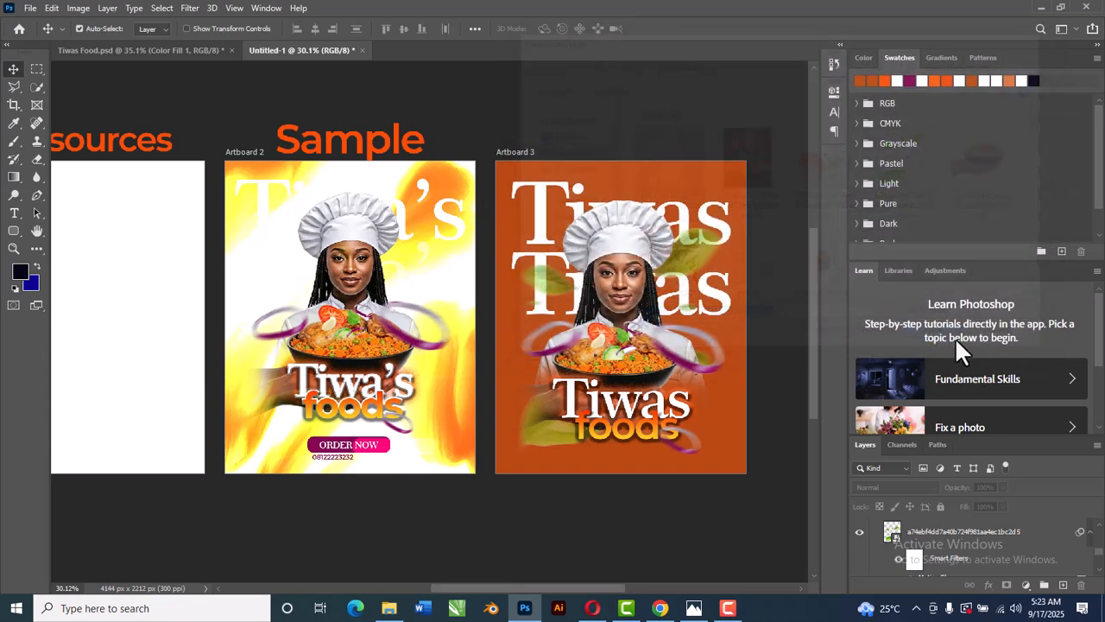
# Scale the pink texture to about 41%, centre it over Artboard 3 so it covers the artboard, and commit the placement
pyautogui.moveTo(539, 271); pyautogui.dragTo(734, 284)
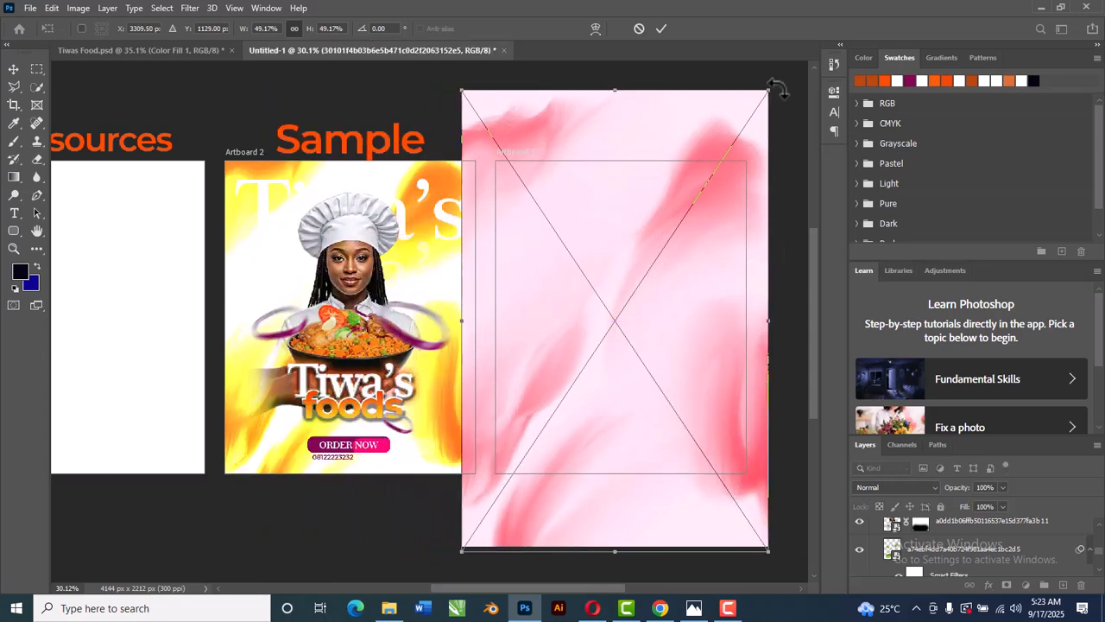
pyautogui.moveTo(758, 105); pyautogui.dragTo(767, 148)
pyautogui.moveTo(672, 290); pyautogui.dragTo(679, 291)
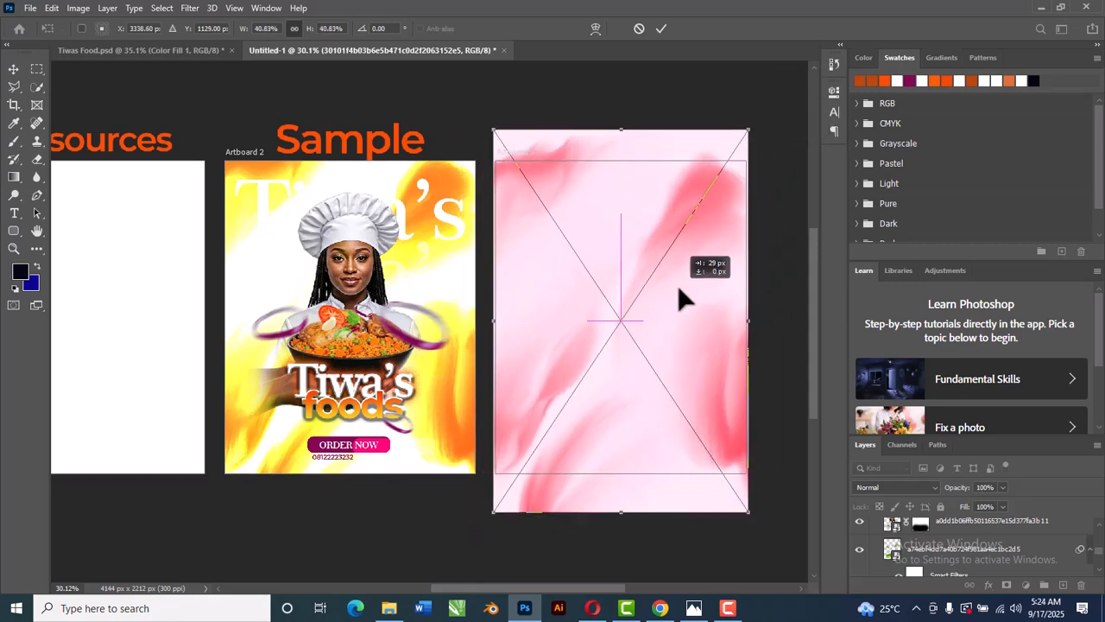
pyautogui.click(661, 29)
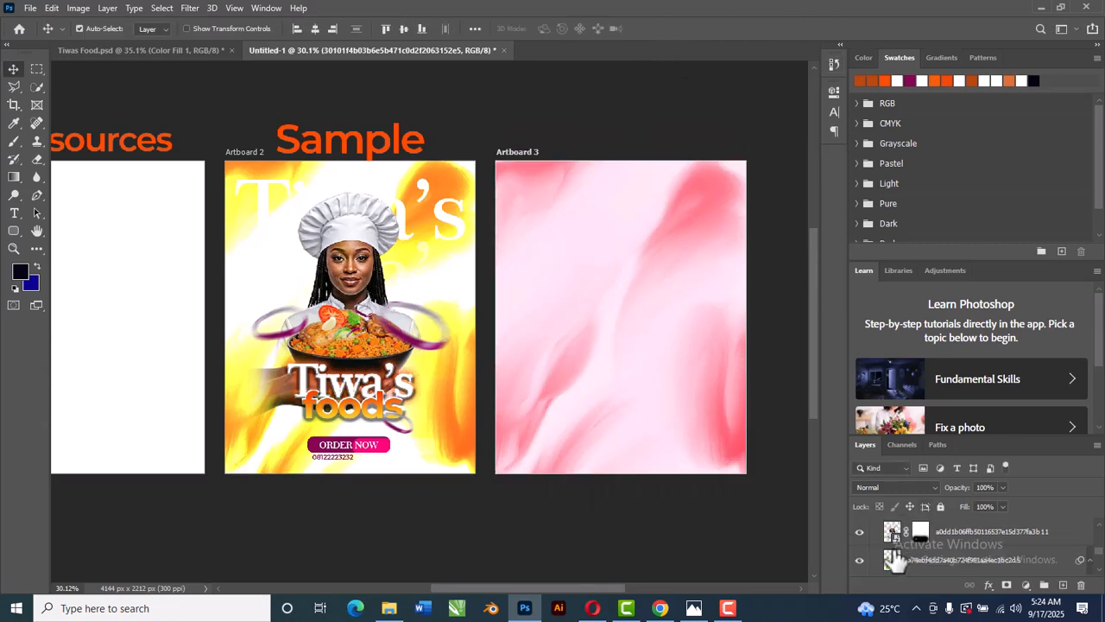
# Move the pink texture layer beneath the chef, text and leaves, directly above the orange Color Fill layer
pyautogui.scroll(-5, 1007, 559)
pyautogui.scroll(5, 1009, 560)
pyautogui.moveTo(971, 559)
pyautogui.mouseDown()
pyautogui.moveTo(973, 592)
pyautogui.moveTo(973, 508)
pyautogui.moveTo(971, 538)
pyautogui.mouseUp()
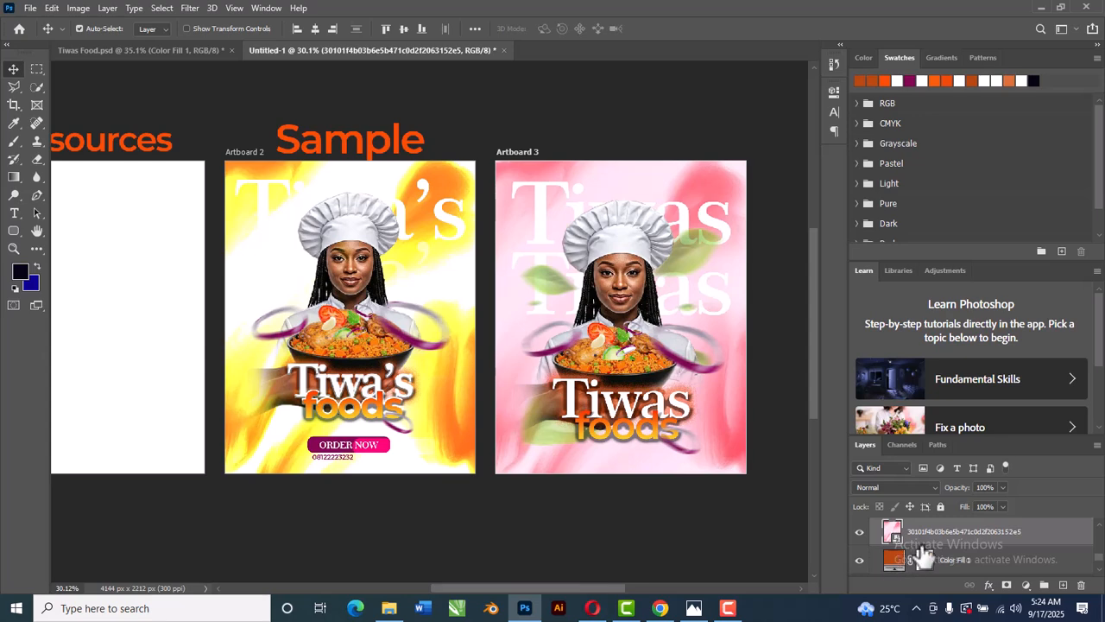
# Set the pink texture layer's blend mode to Color Dodge and deselect it
pyautogui.click(907, 491)
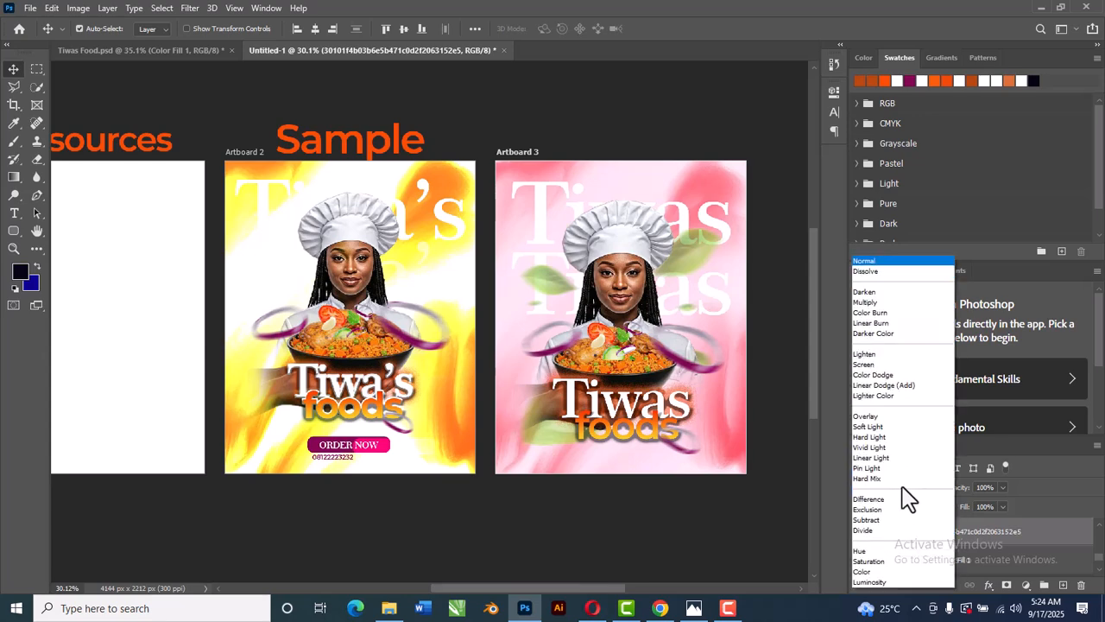
pyautogui.click(902, 374)
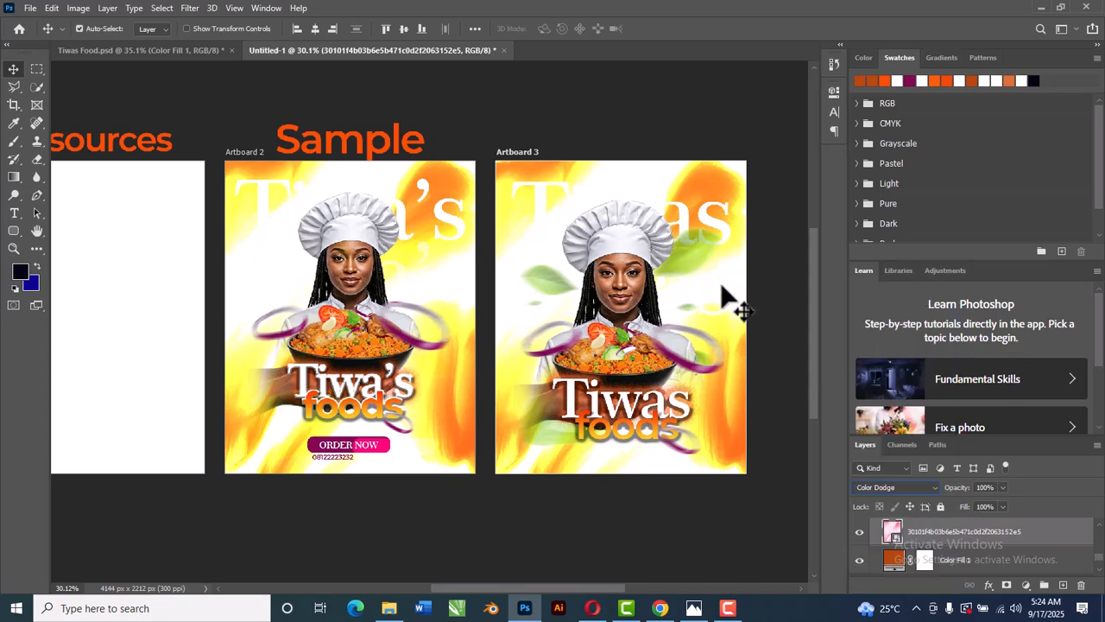
pyautogui.click(763, 320)
pyautogui.scroll(1, 734, 332)
pyautogui.scroll(-1, 735, 332)
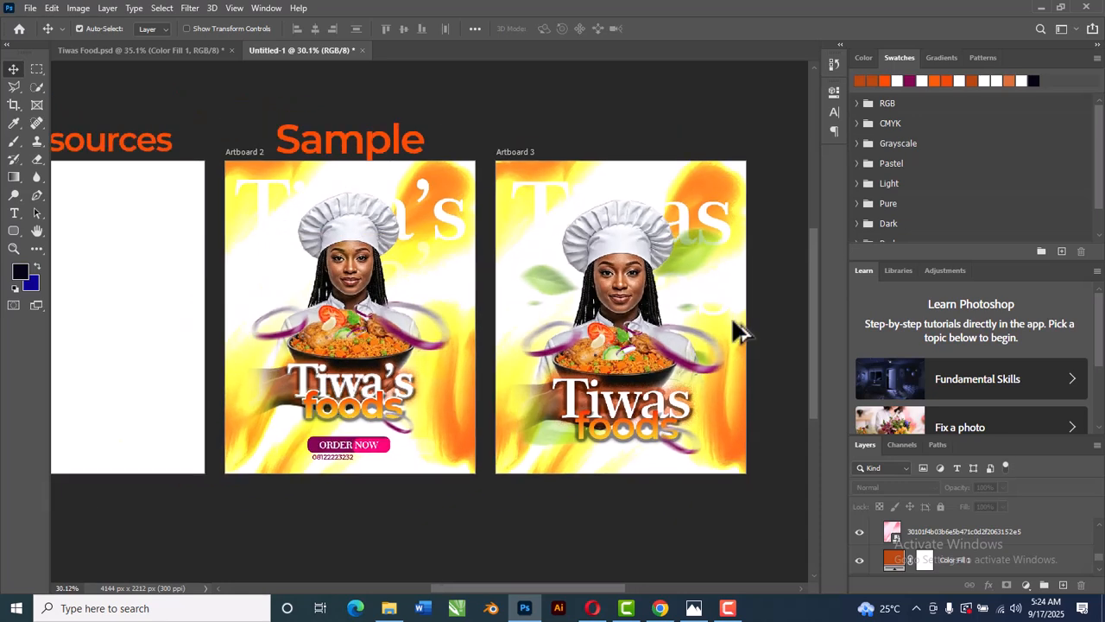
pyautogui.scroll(1, 734, 324)
pyautogui.scroll(-1, 733, 323)
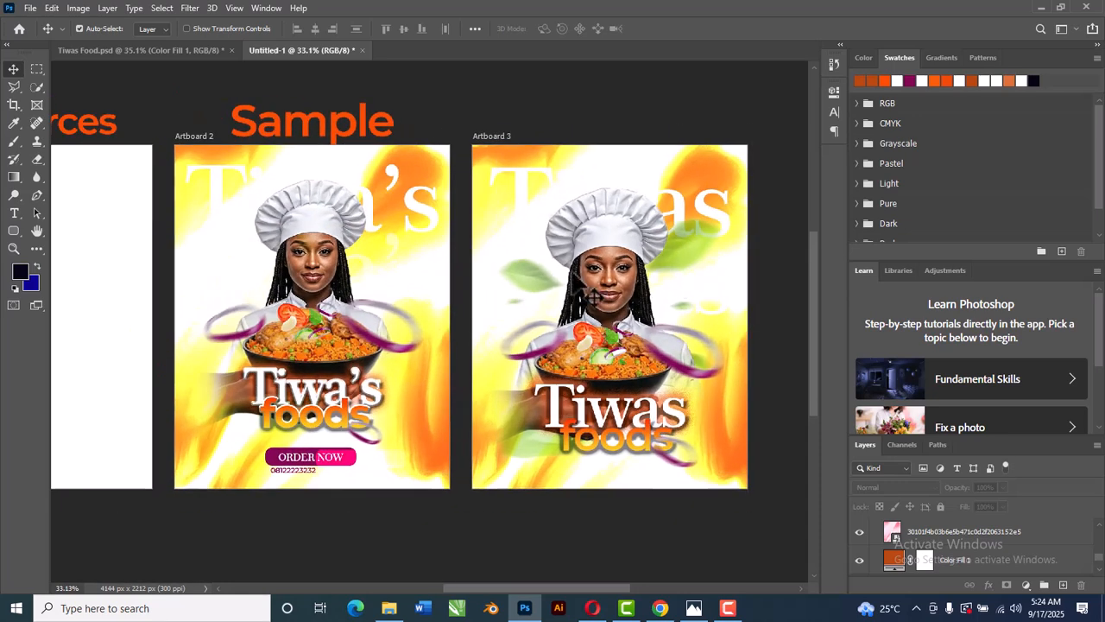
# Enlarge the green leaves behind the chef on Artboard 3 to about 90% and commit the transform
pyautogui.click(681, 262)
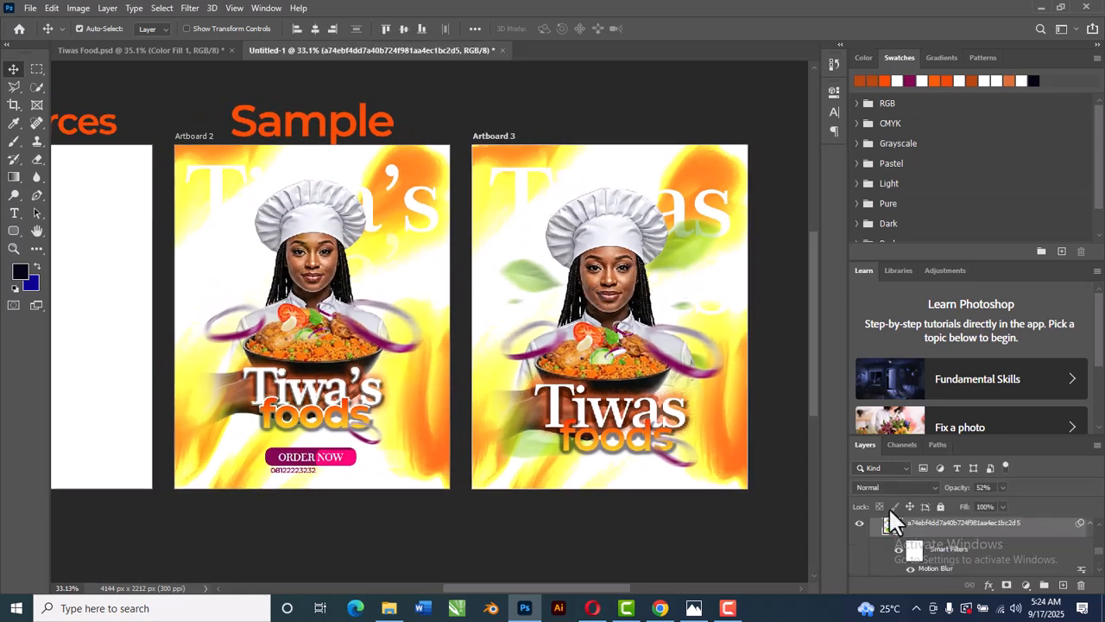
pyautogui.hotkey('ctrl', 't')
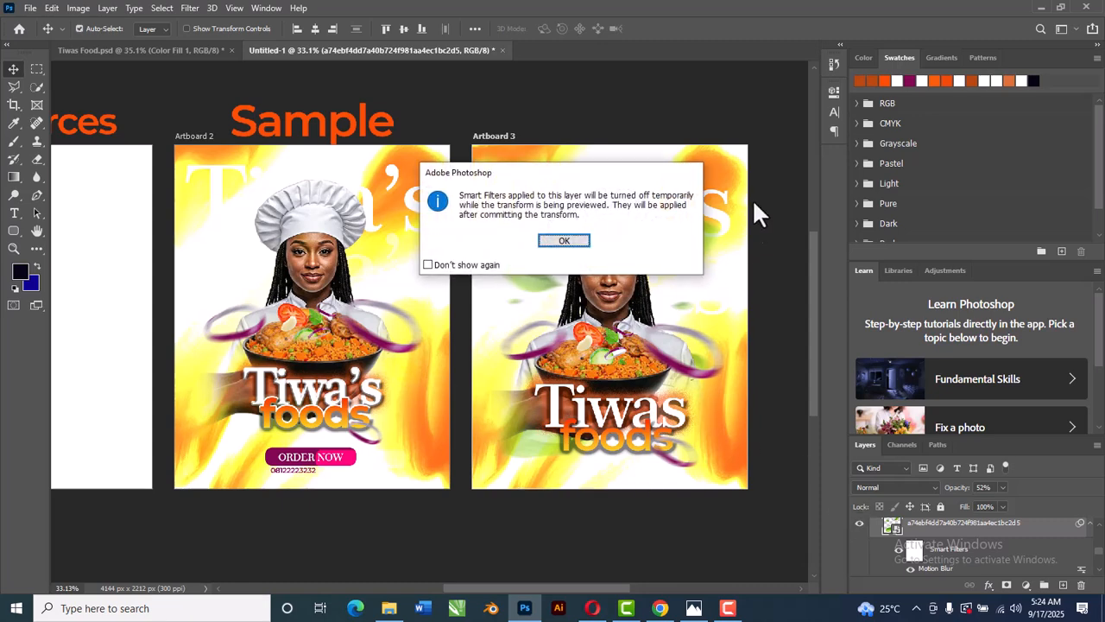
pyautogui.click(589, 242)
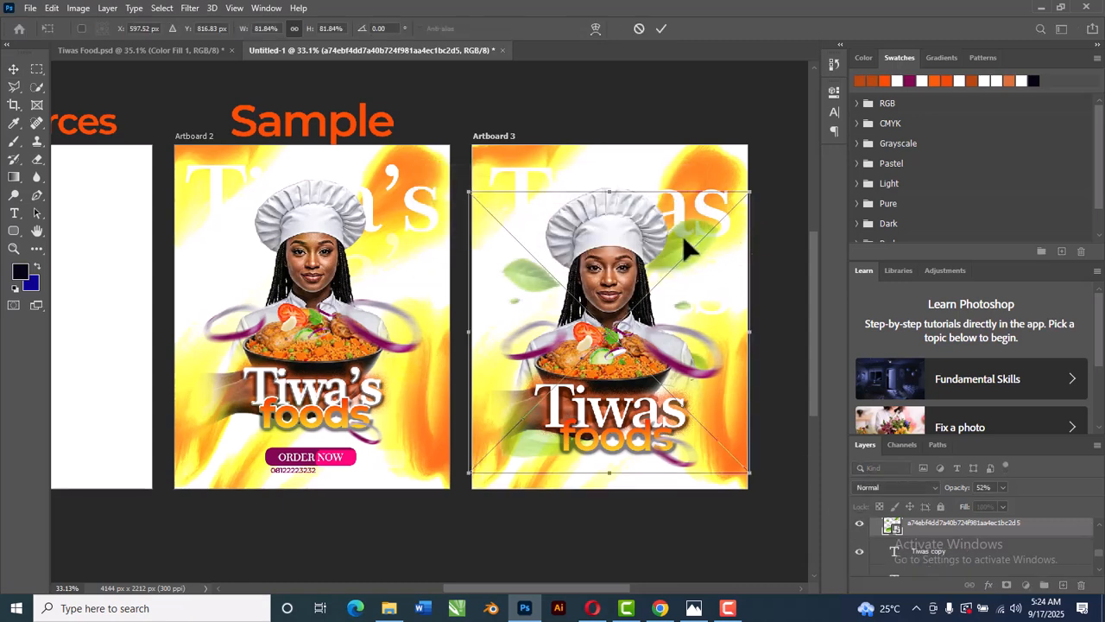
pyautogui.moveTo(748, 193); pyautogui.dragTo(765, 177)
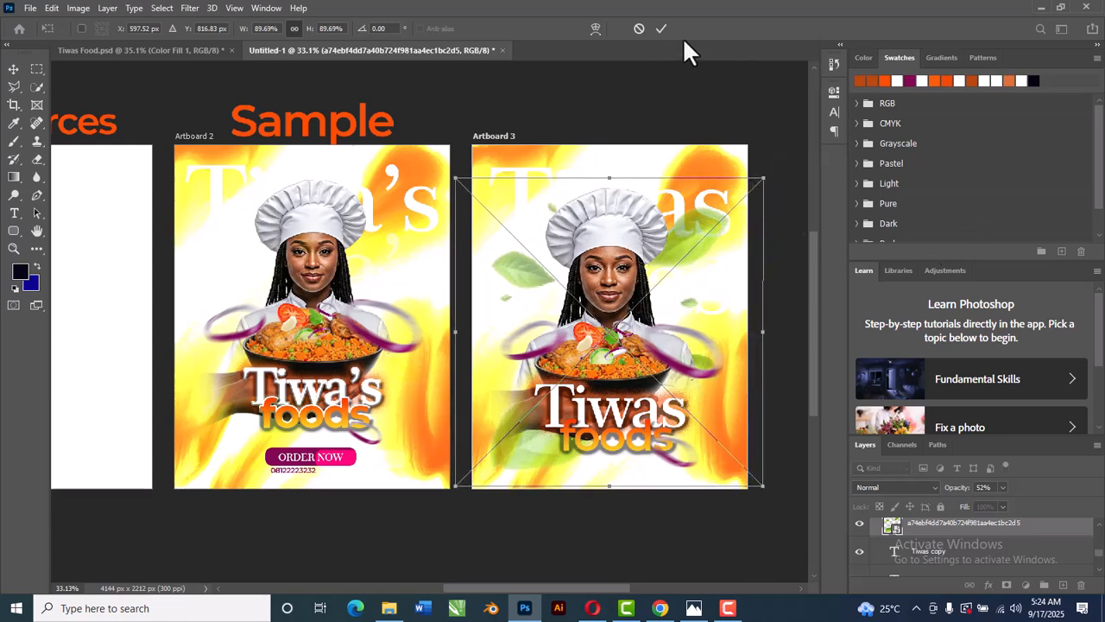
pyautogui.click(660, 29)
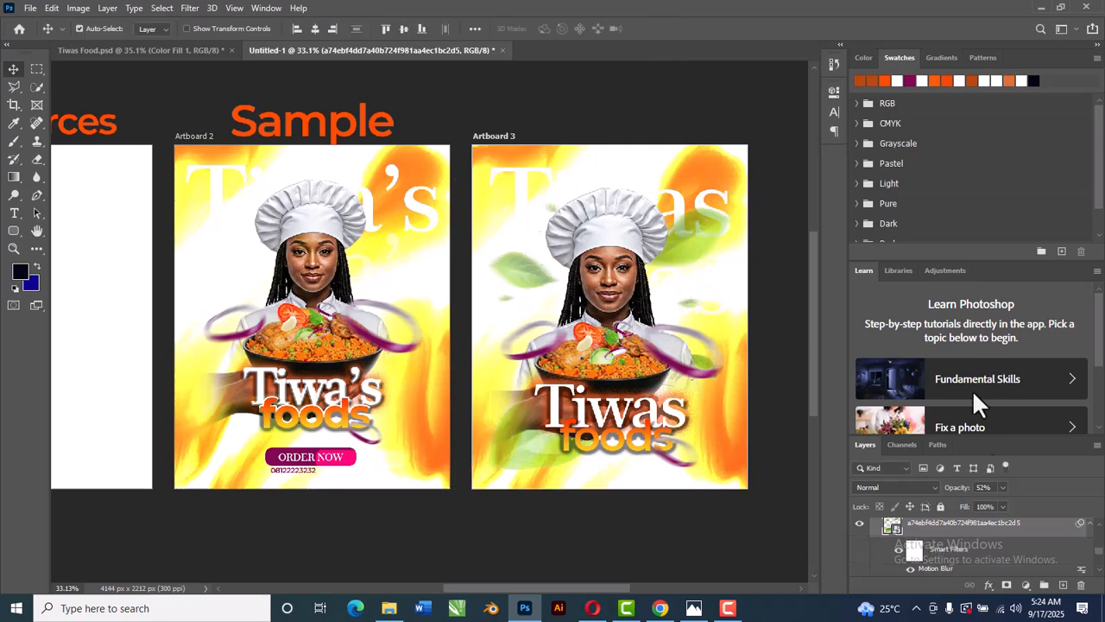
# Reduce the green leaves layer's fill to 32% and deselect it
pyautogui.click(1003, 507)
pyautogui.moveTo(1000, 519); pyautogui.dragTo(959, 519)
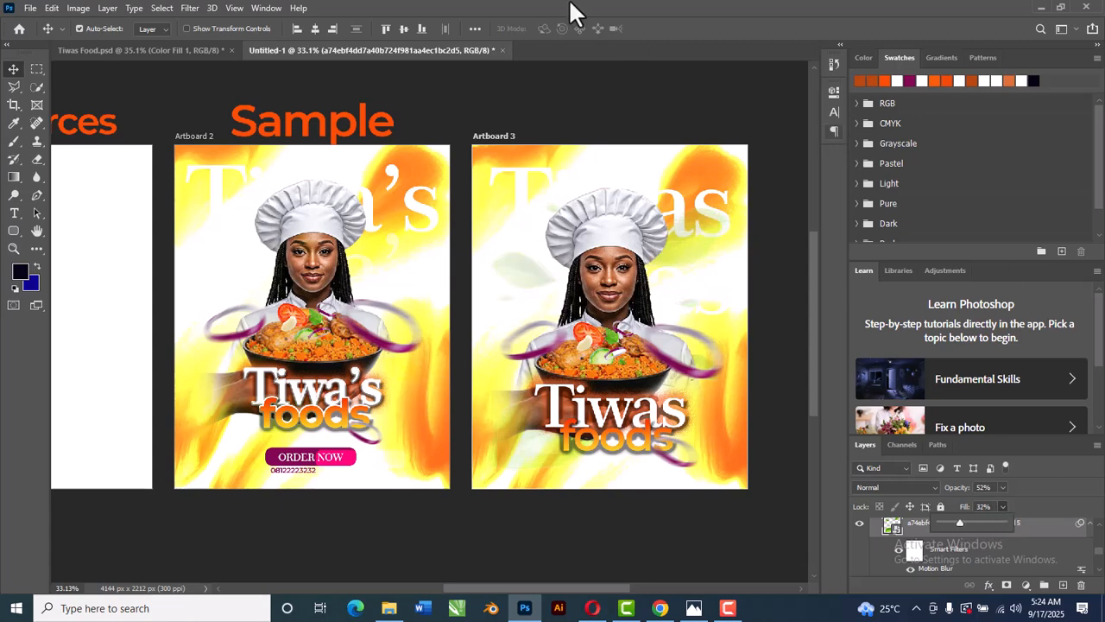
pyautogui.click(662, 99)
pyautogui.click(568, 104)
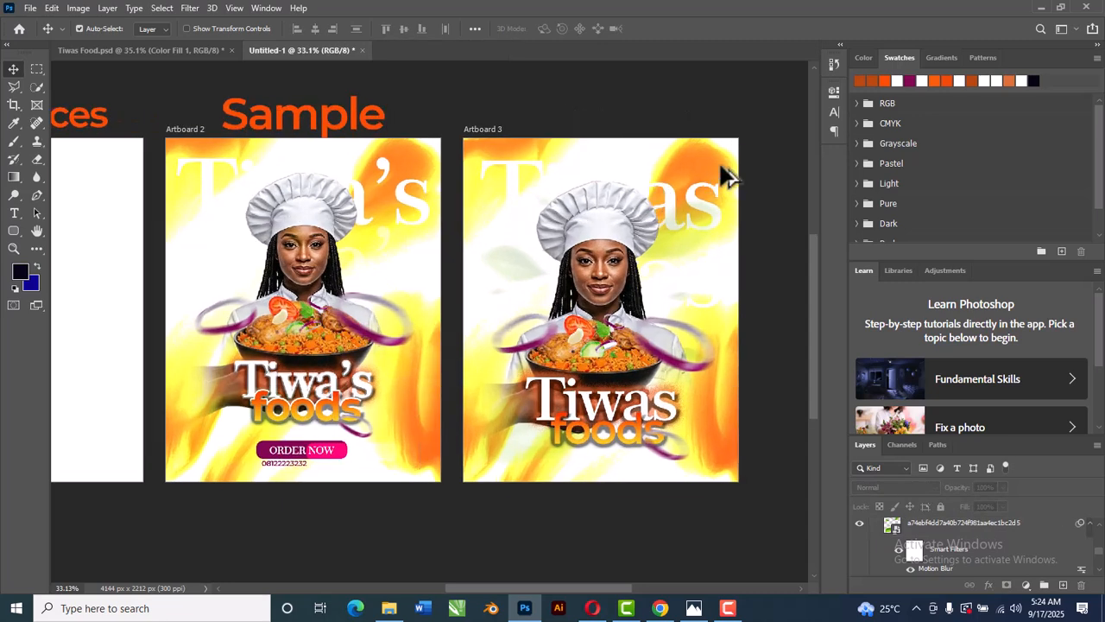
# Add a layer mask to the onion piece over Artboard 3's rice bowl and blend it by painting black with a 175 px brush
pyautogui.scroll(-1, 719, 164)
pyautogui.scroll(1, 720, 164)
pyautogui.scroll(-1, 720, 164)
pyautogui.scroll(-1, 722, 168)
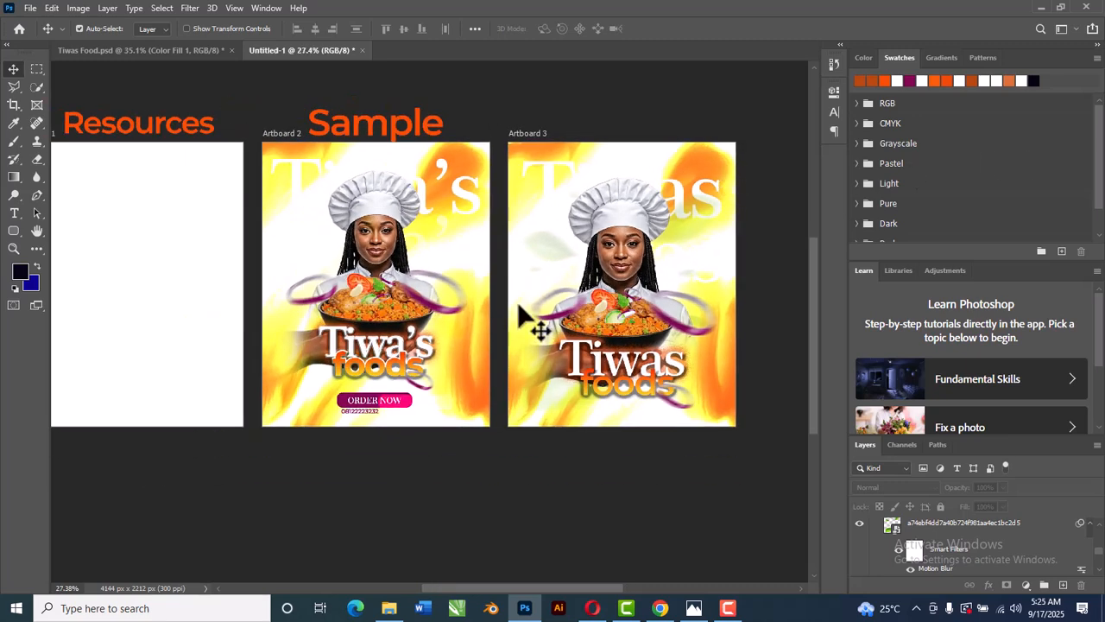
pyautogui.scroll(1, 605, 276)
pyautogui.scroll(2, 604, 278)
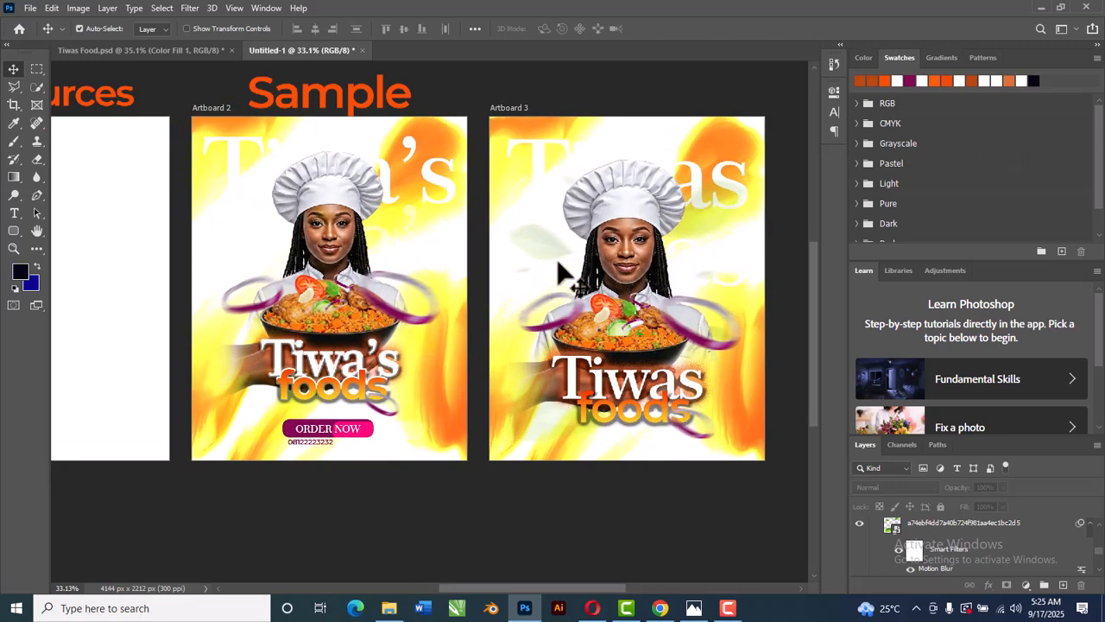
pyautogui.scroll(3, 619, 297)
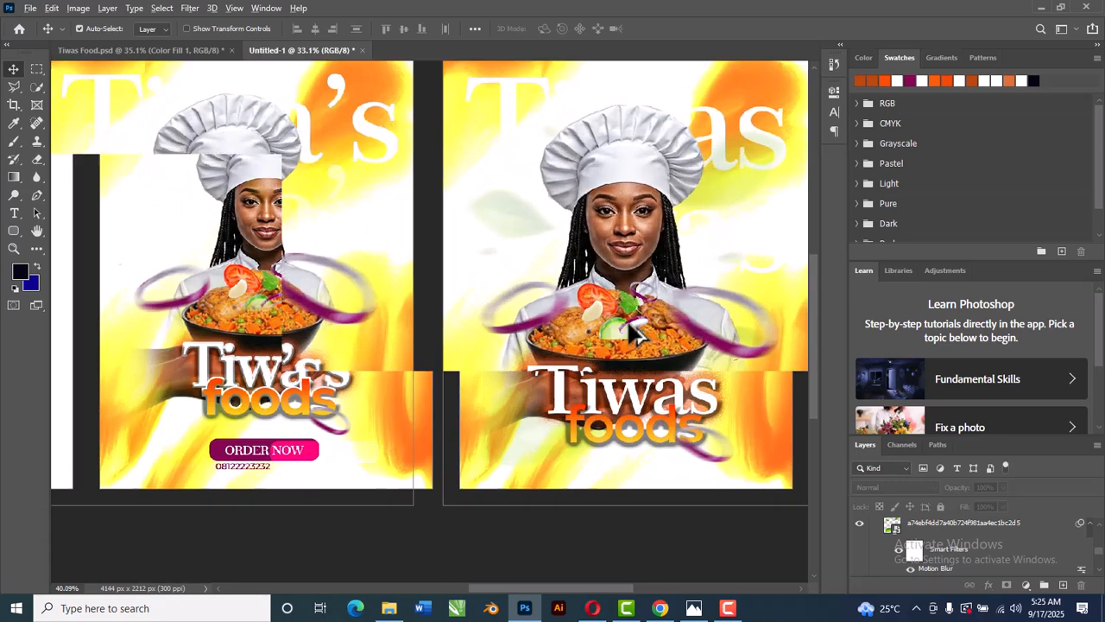
pyautogui.click(622, 326)
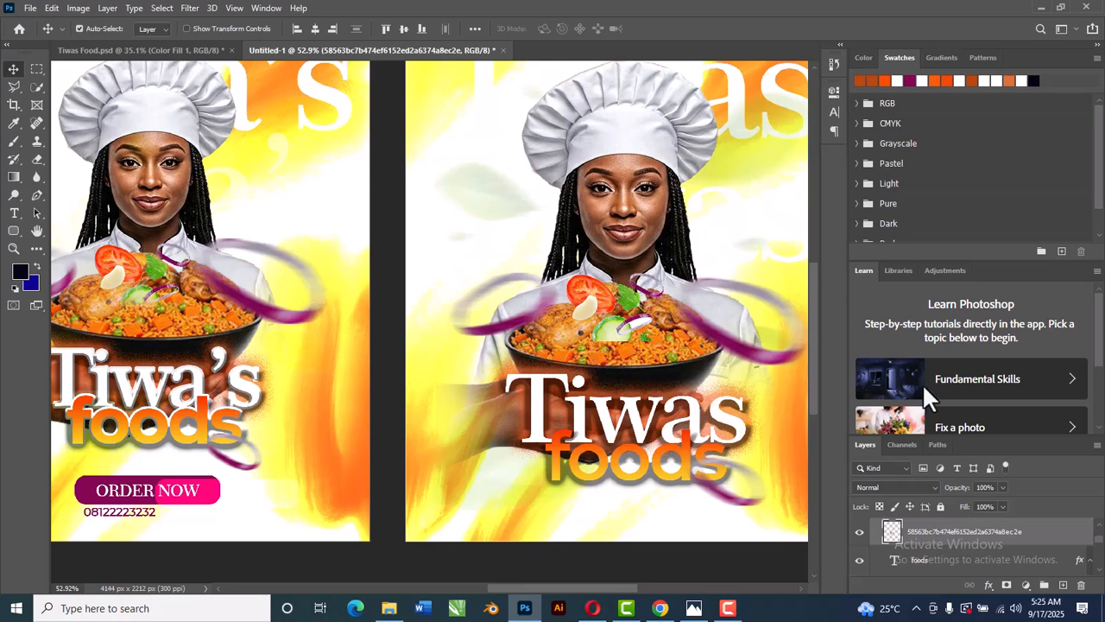
pyautogui.click(1006, 585)
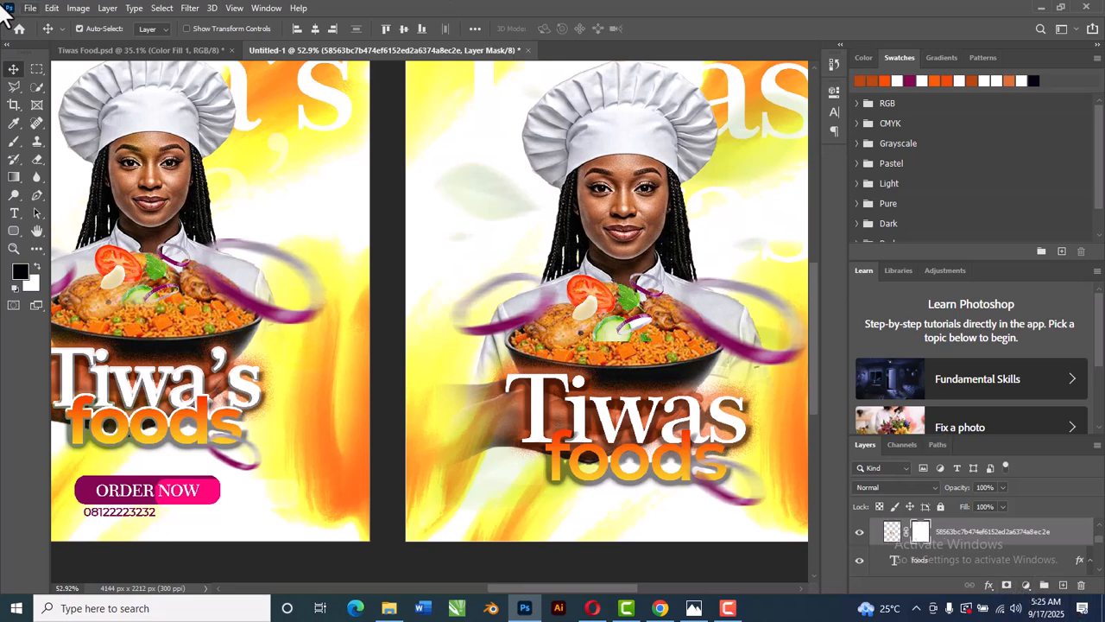
pyautogui.click(14, 142)
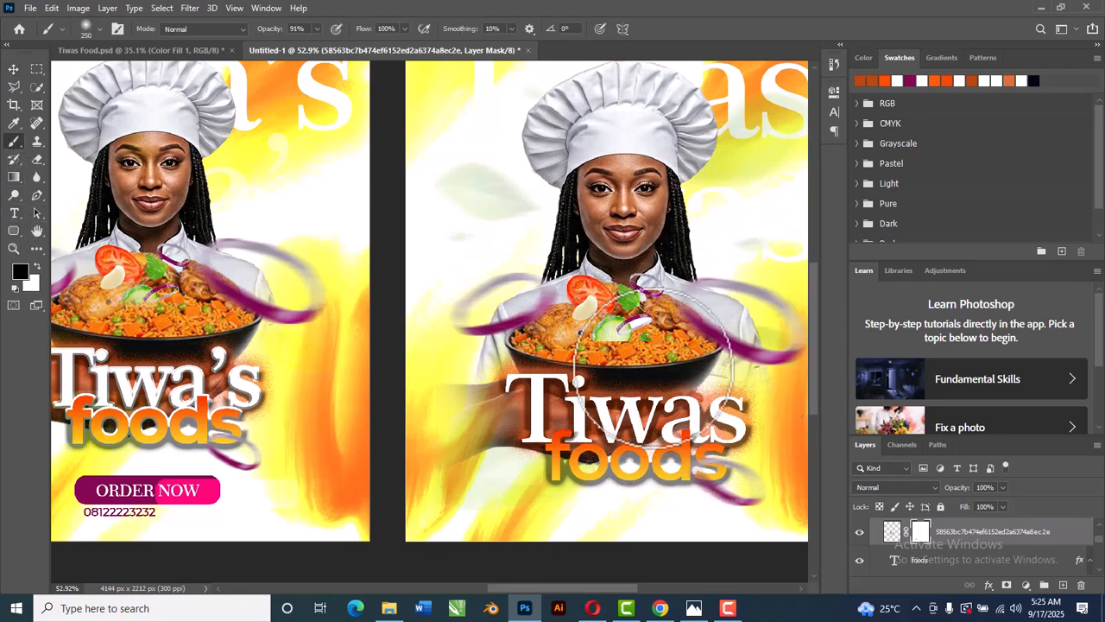
pyautogui.press('[')
pyautogui.press('[')
pyautogui.press('[')
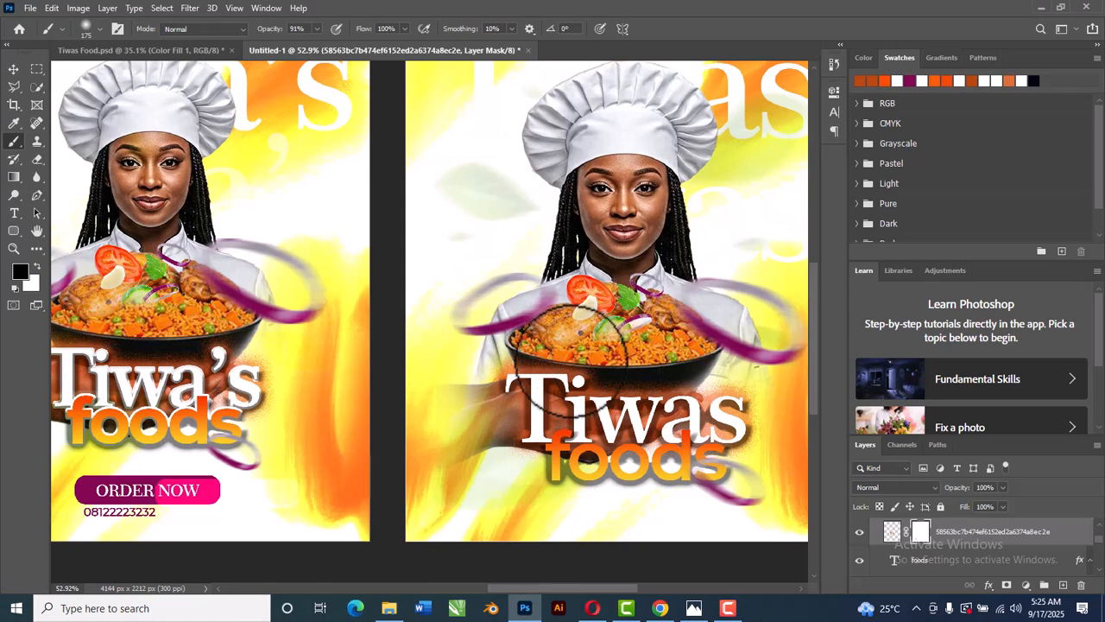
pyautogui.scroll(-4, 566, 300)
pyautogui.scroll(-2, 565, 301)
pyautogui.scroll(1, 570, 298)
pyautogui.scroll(-2, 617, 289)
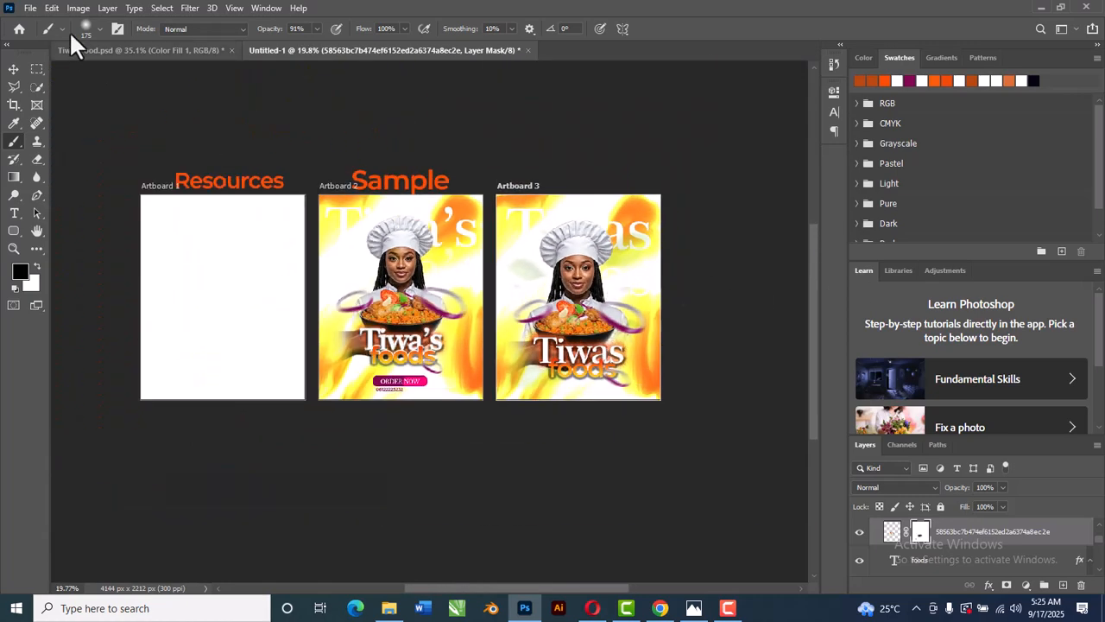
pyautogui.click(13, 72)
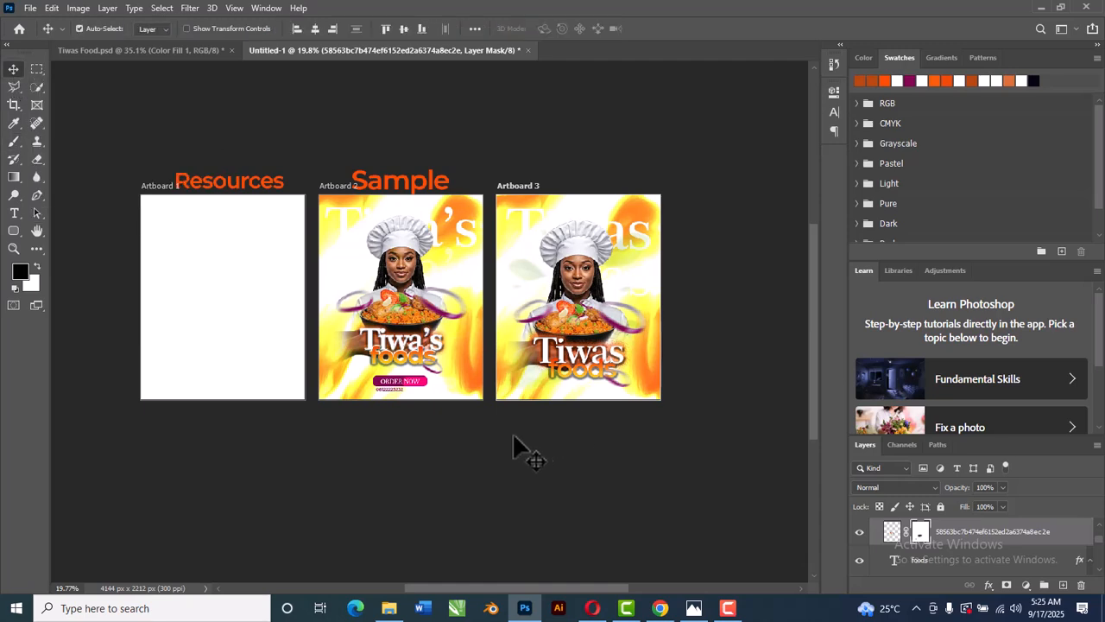
# Examine the ORDER NOW button and the phone number beneath it on the sample flyer, compared with Artboard 3
pyautogui.scroll(4, 383, 407)
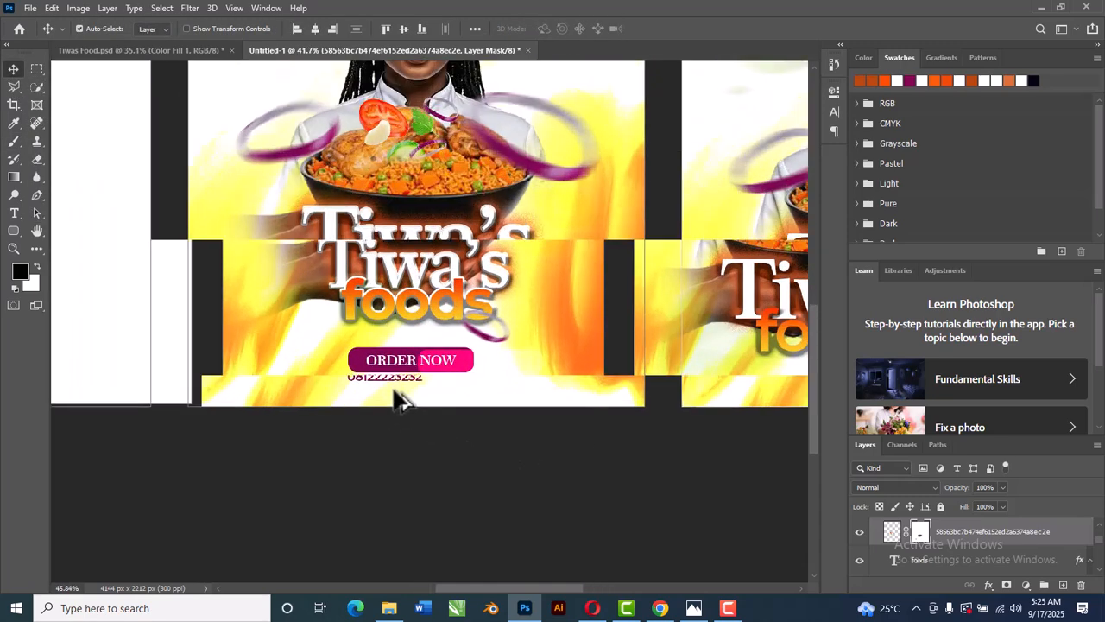
pyautogui.scroll(2, 401, 399)
pyautogui.scroll(-3, 401, 399)
pyautogui.scroll(-2, 400, 399)
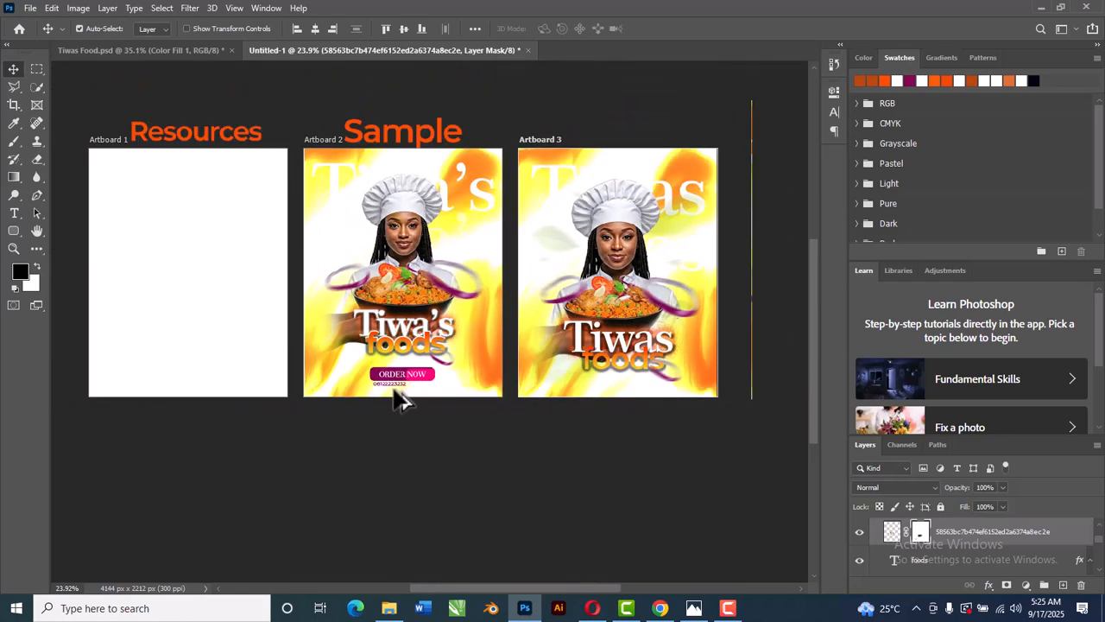
pyautogui.scroll(1, 400, 399)
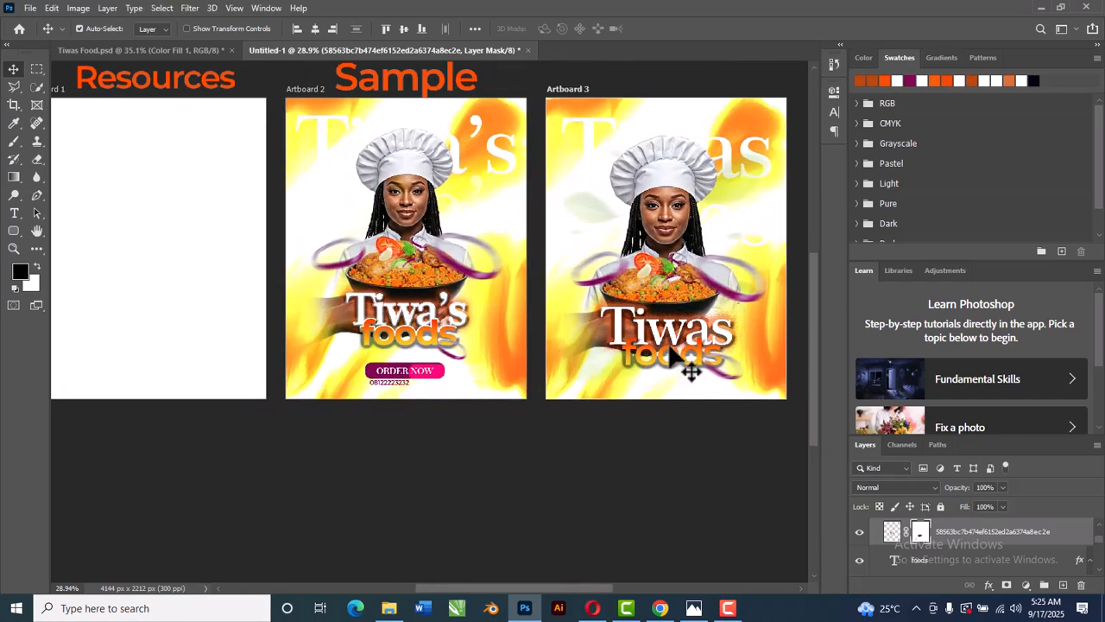
pyautogui.moveTo(625, 289); pyautogui.dragTo(609, 347)
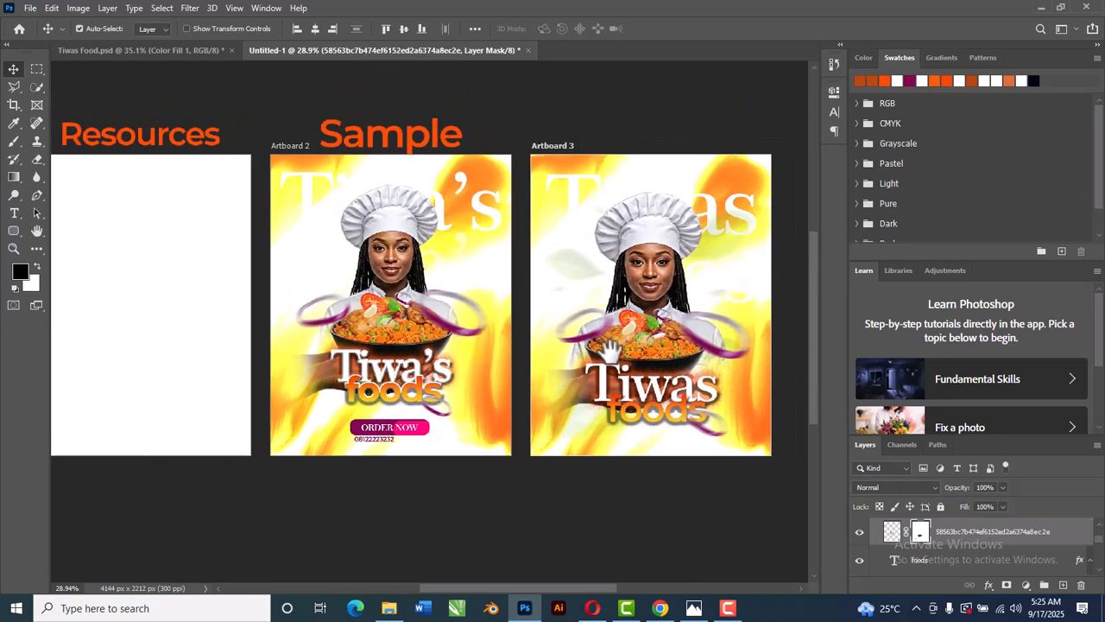